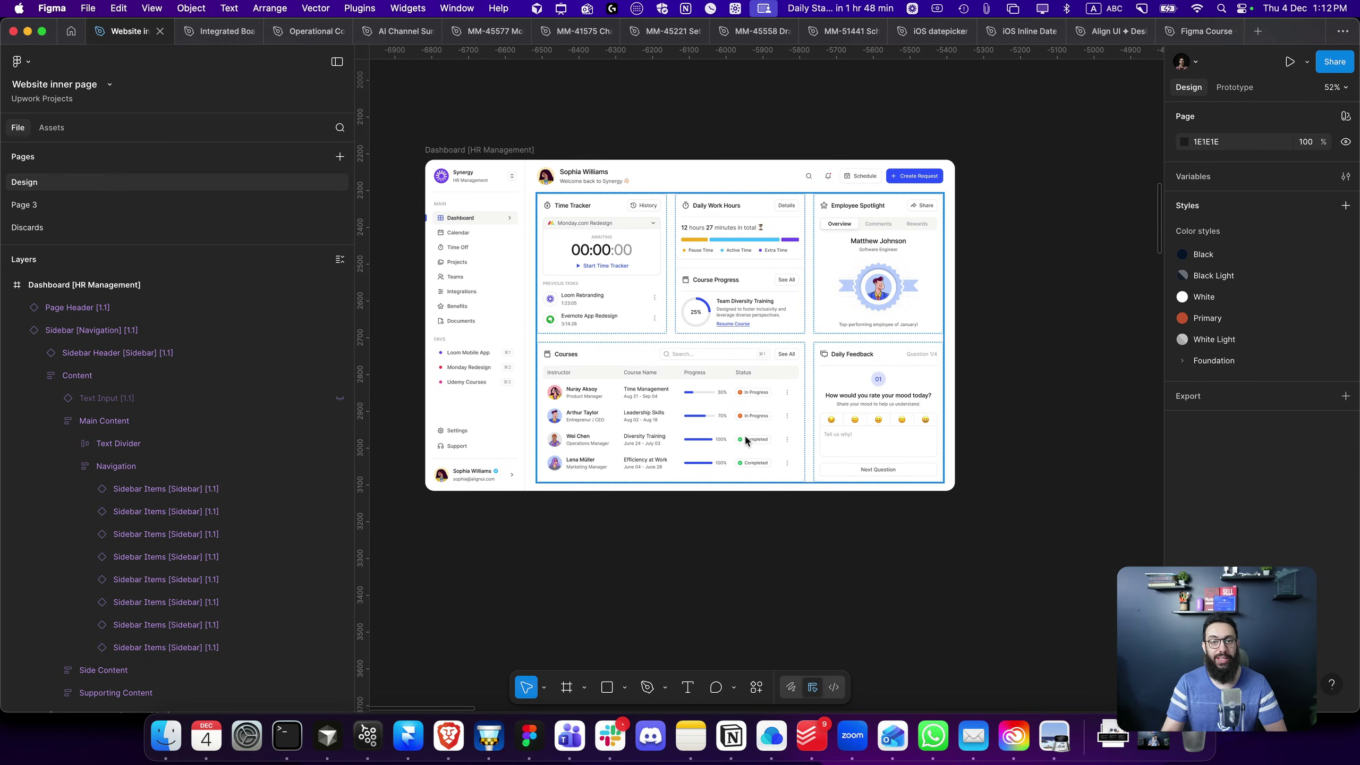
# Drag Frame 120 out of the dashboard onto the canvas as a top-level frame and zoom to it
pyautogui.click(739, 425)
pyautogui.scroll(-5, 754, 450)
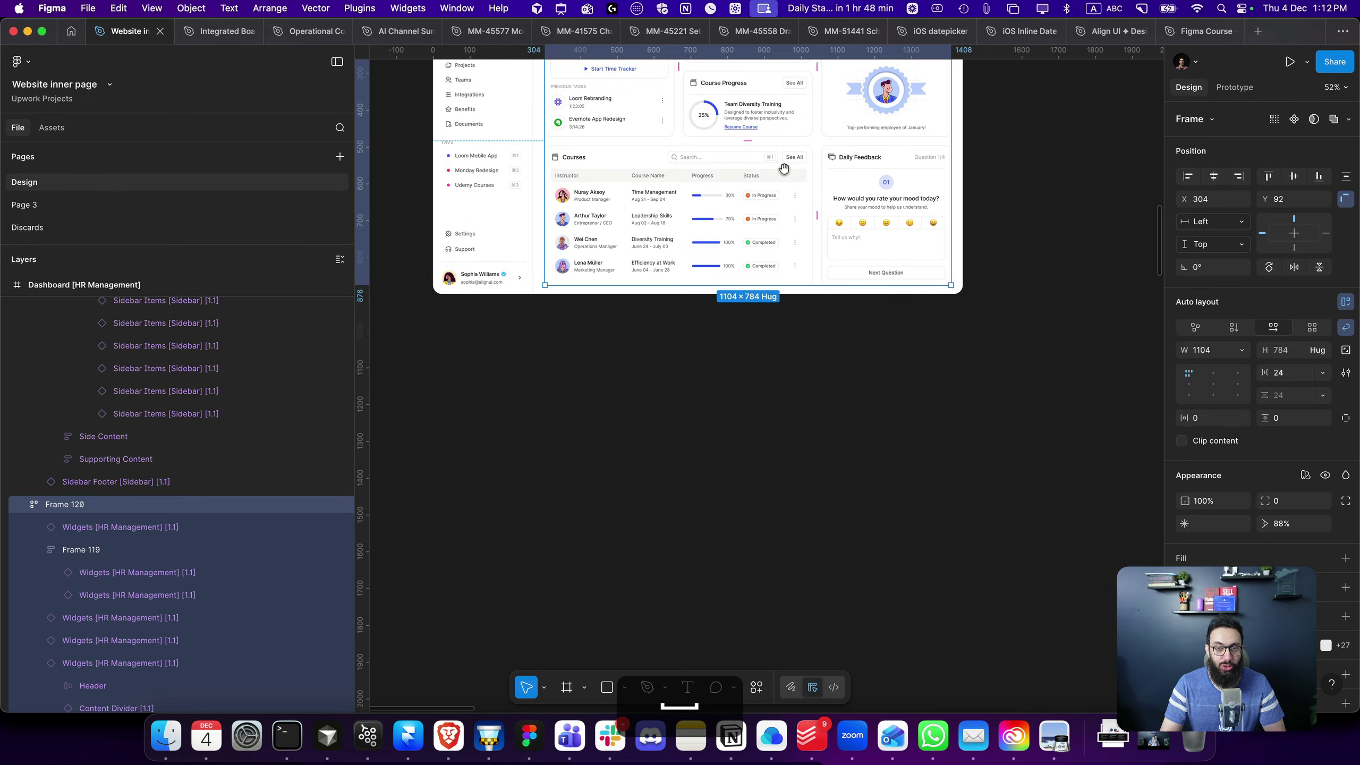
pyautogui.moveTo(767, 469); pyautogui.dragTo(765, 471)
pyautogui.hotkey('shift', '2')
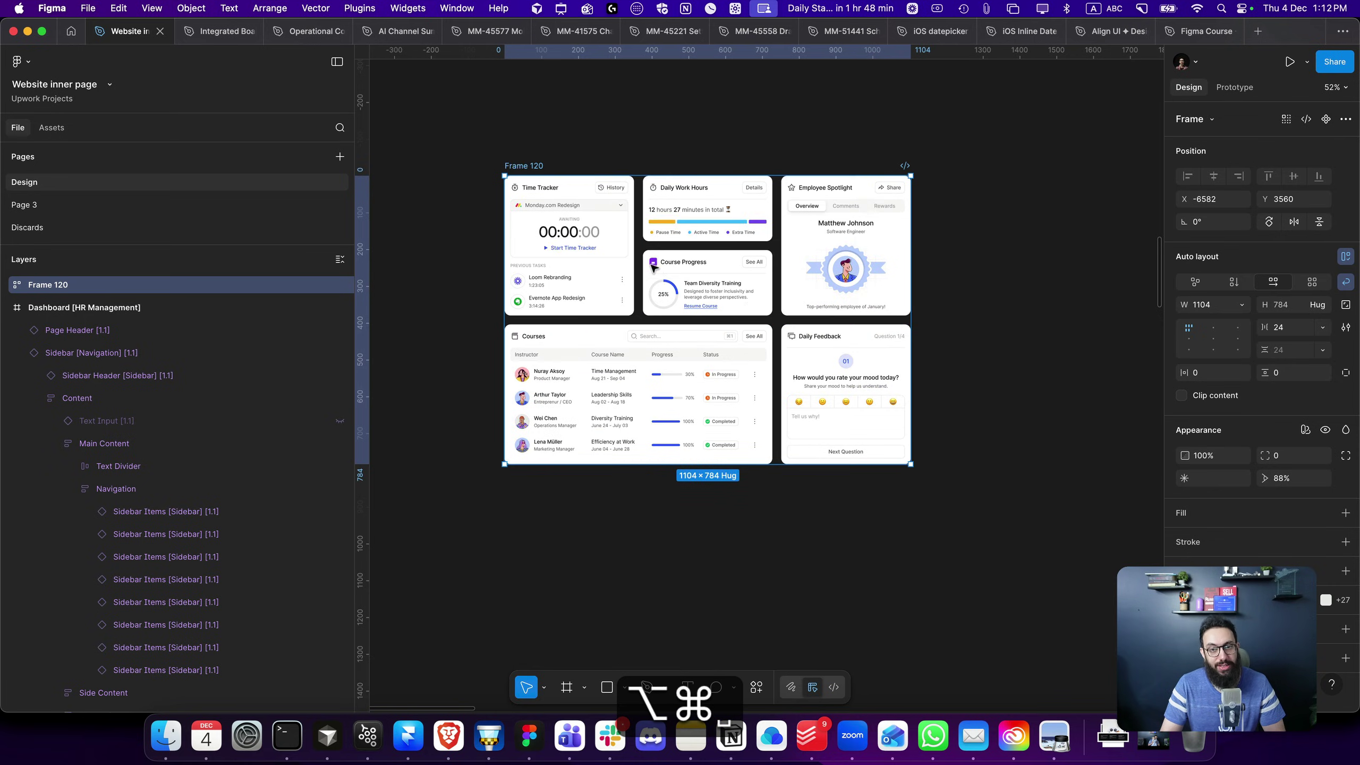
pyautogui.scroll(2, 653, 268)
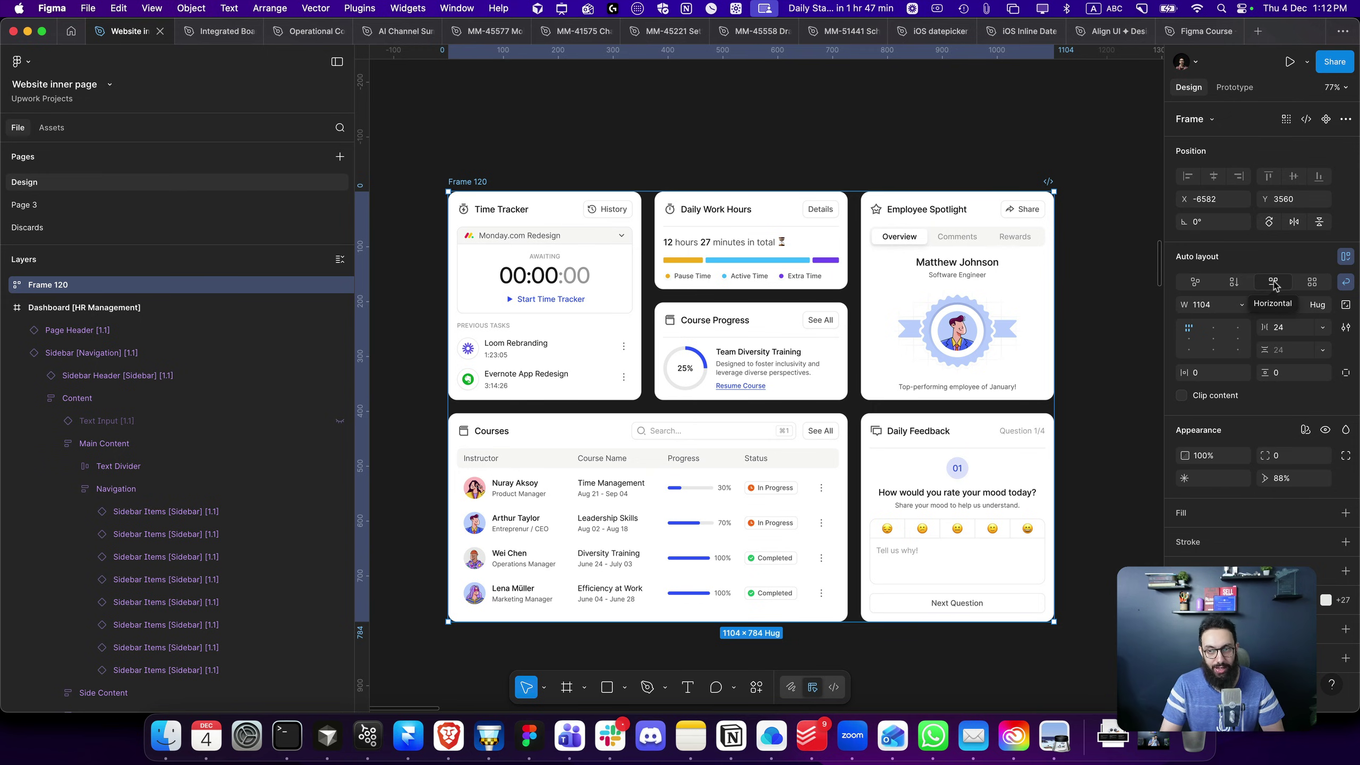
# Switch Frame 120 to grid auto layout and place Daily Feedback in the empty third cell
pyautogui.click(1314, 285)
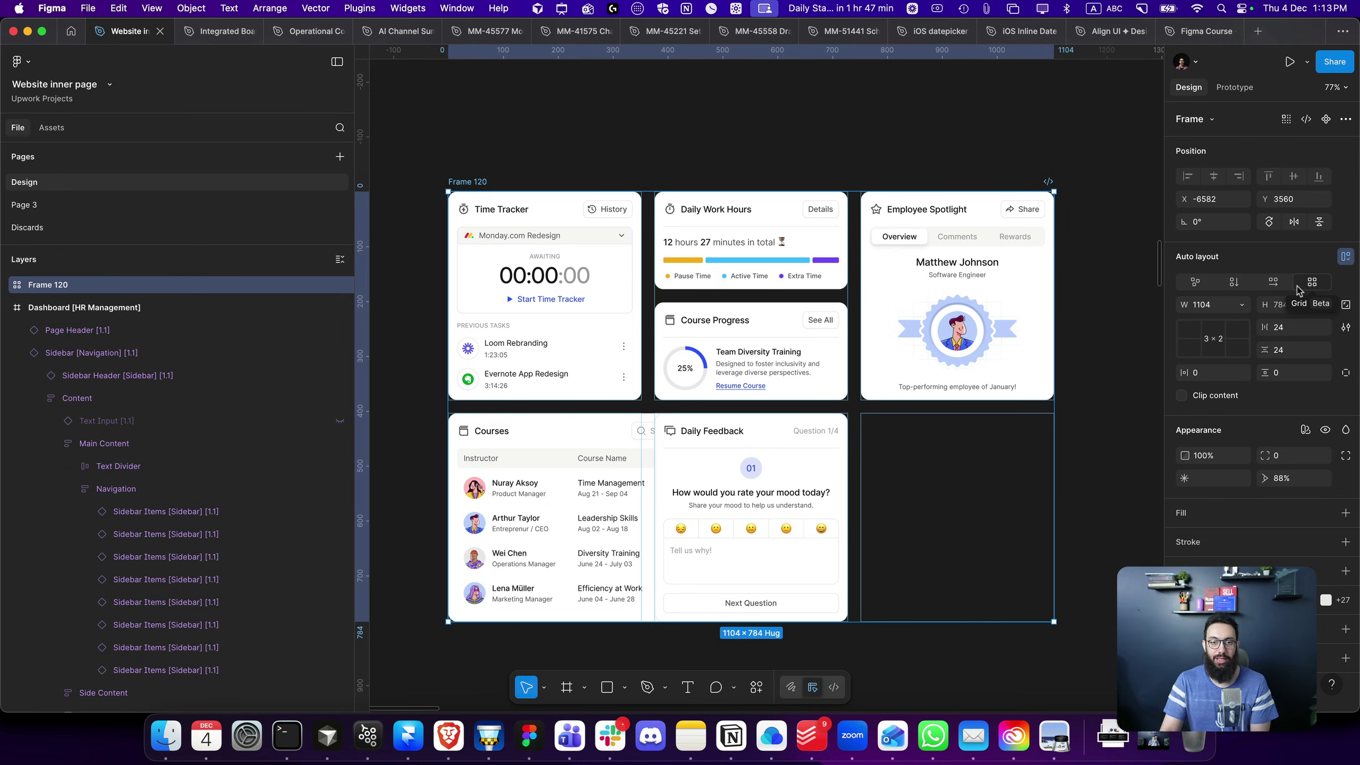
pyautogui.moveTo(693, 480); pyautogui.dragTo(889, 495)
pyautogui.click(1119, 391)
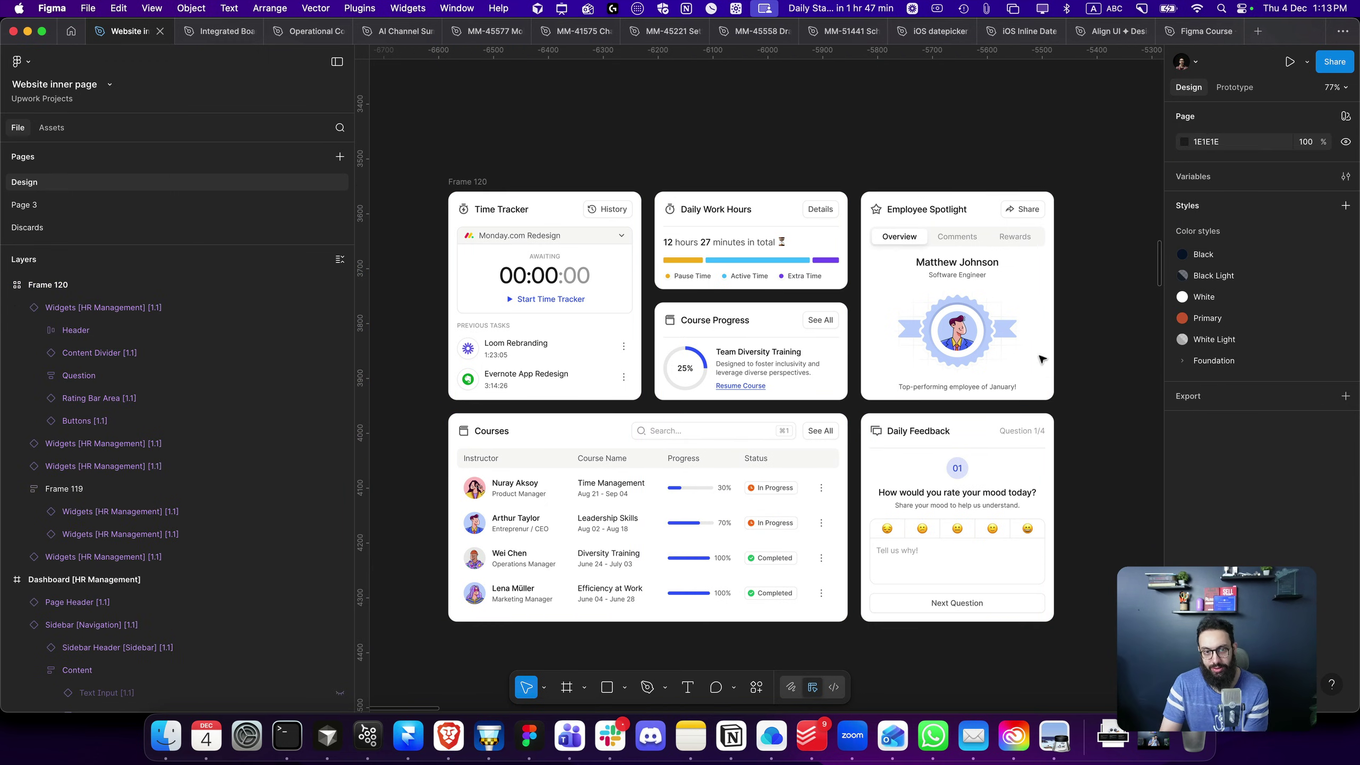
# Stretch Frame 120 taller as a test, then undo the height change
pyautogui.click(464, 174)
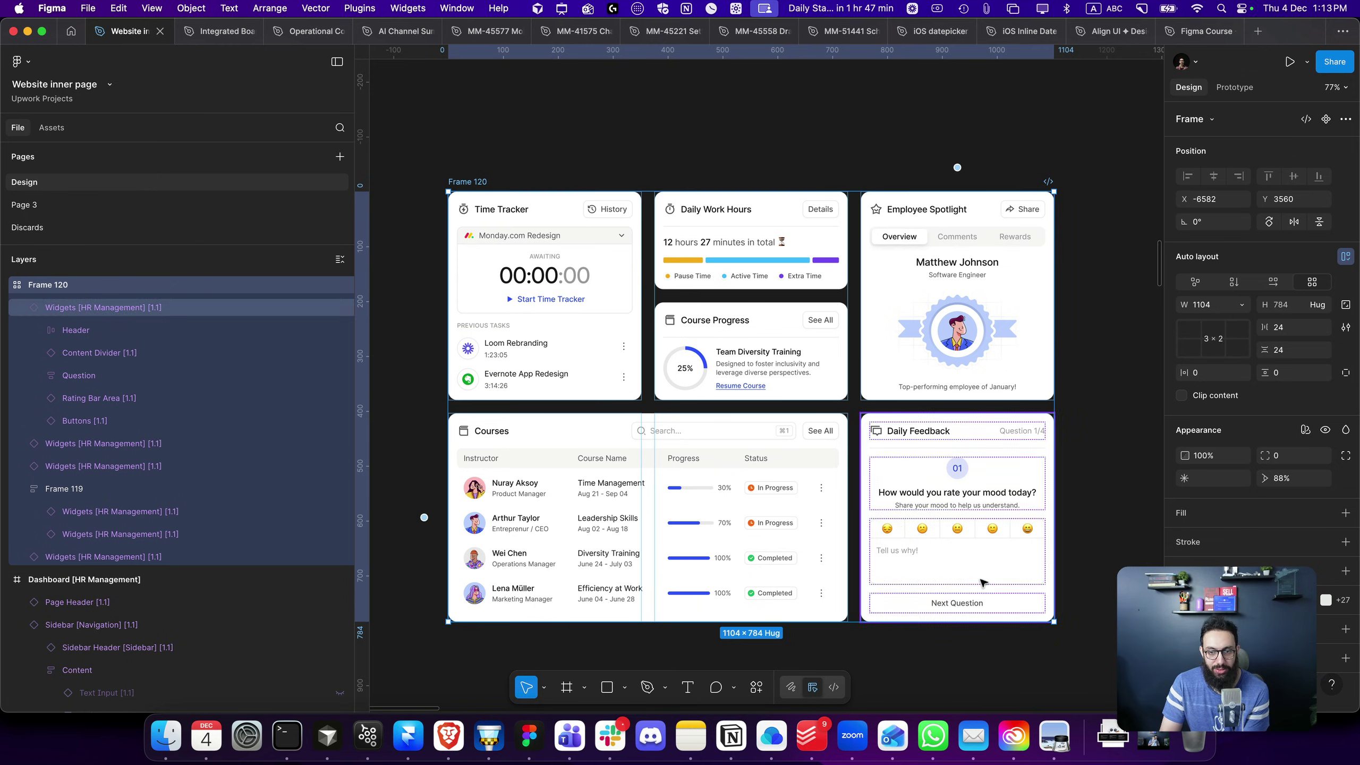
pyautogui.moveTo(992, 622)
pyautogui.mouseDown()
pyautogui.moveTo(991, 680)
pyautogui.moveTo(993, 642)
pyautogui.mouseUp()
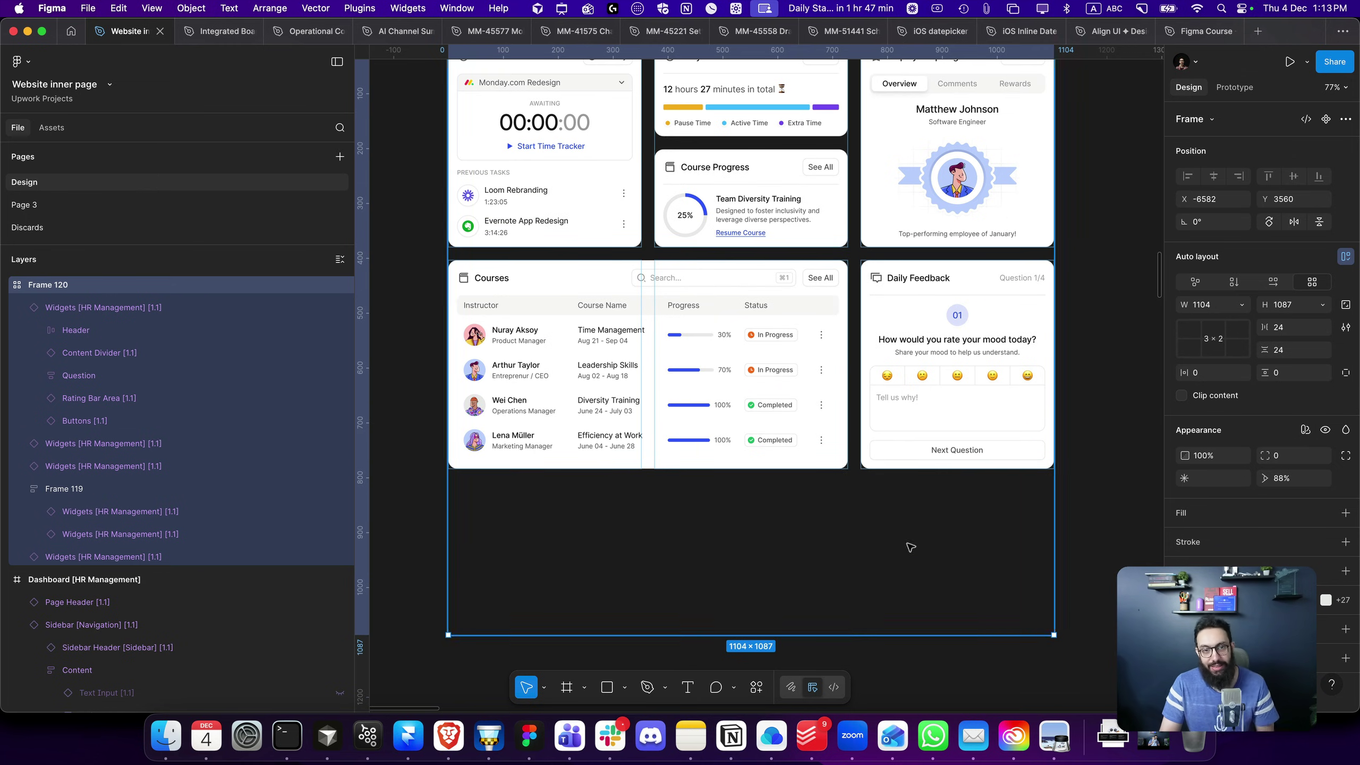
pyautogui.press('super+z')
# Detach the Time Tracker widget and duplicate its Evernote task row
pyautogui.click(503, 322)
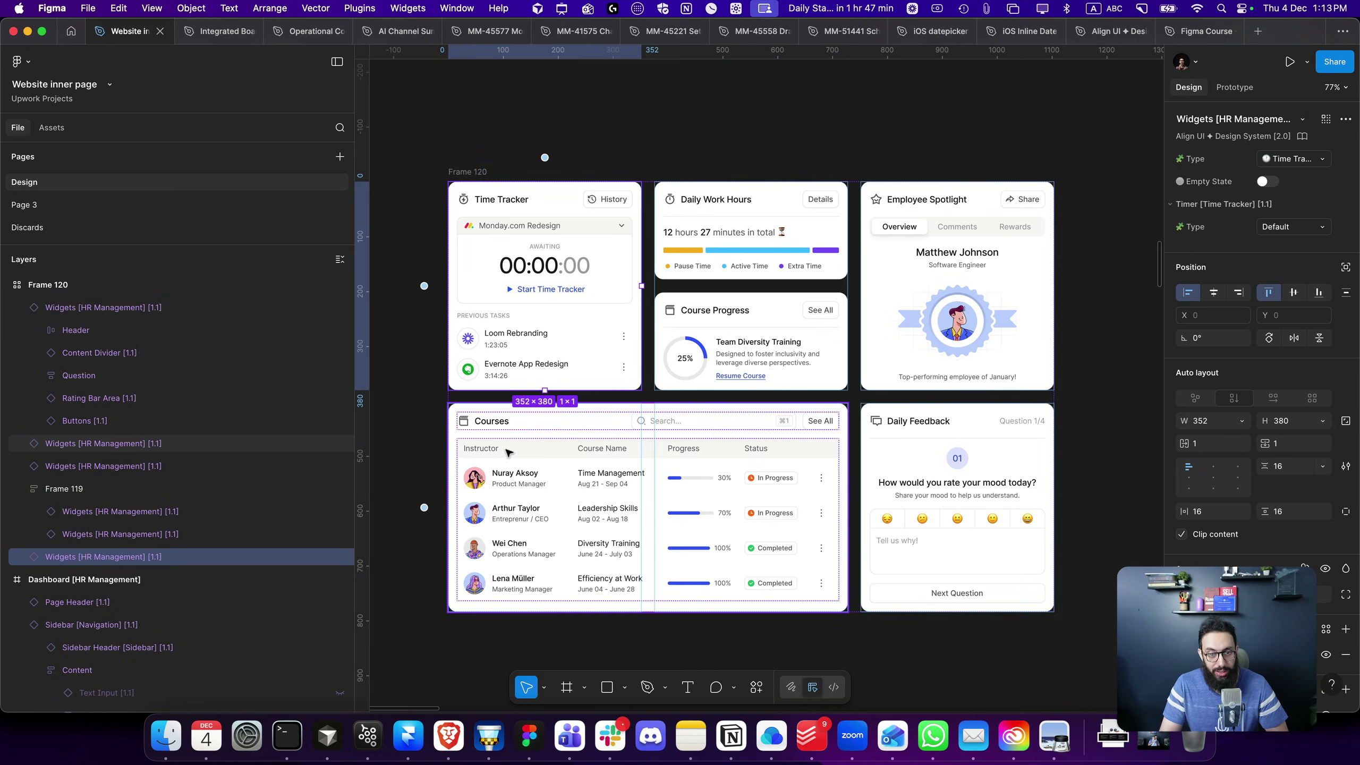
pyautogui.press('alt+super+b')
pyautogui.click(517, 364)
pyautogui.press('super+d')
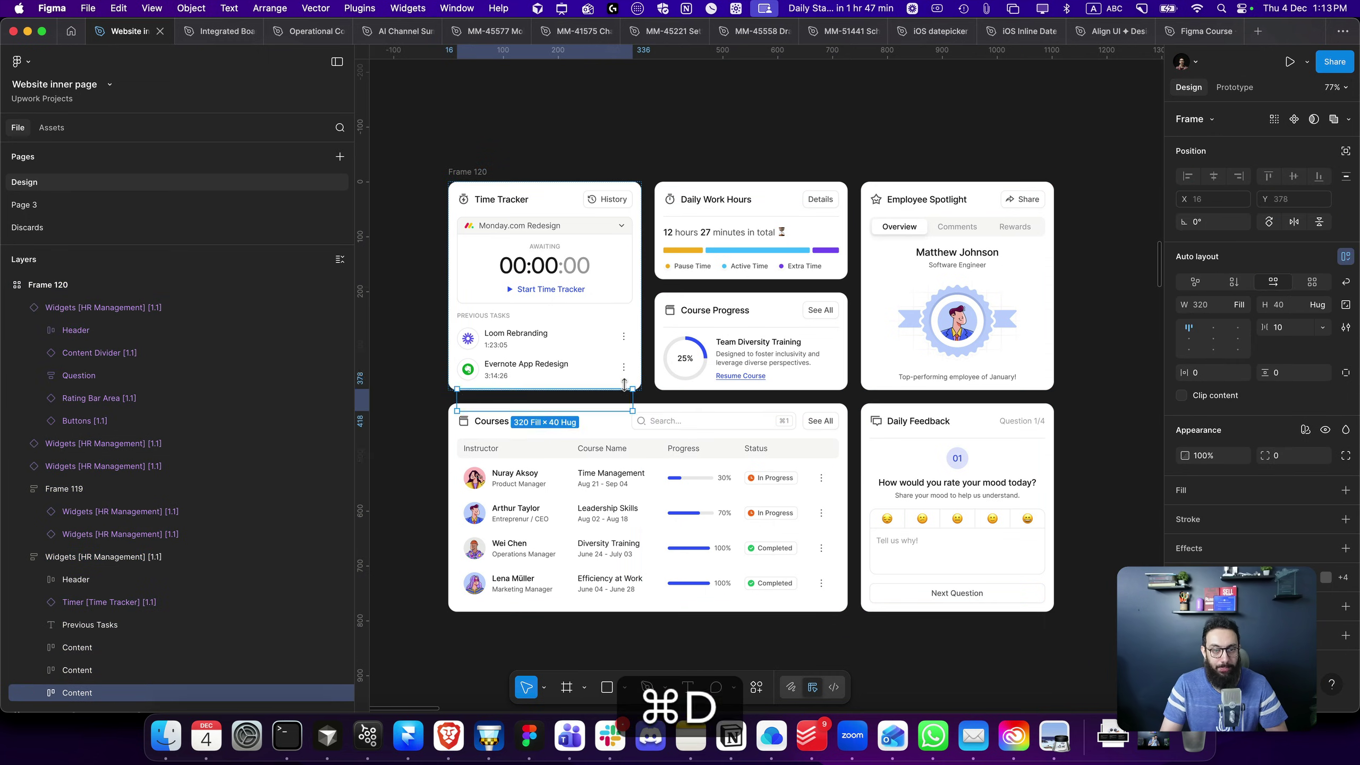
pyautogui.press('Escape')
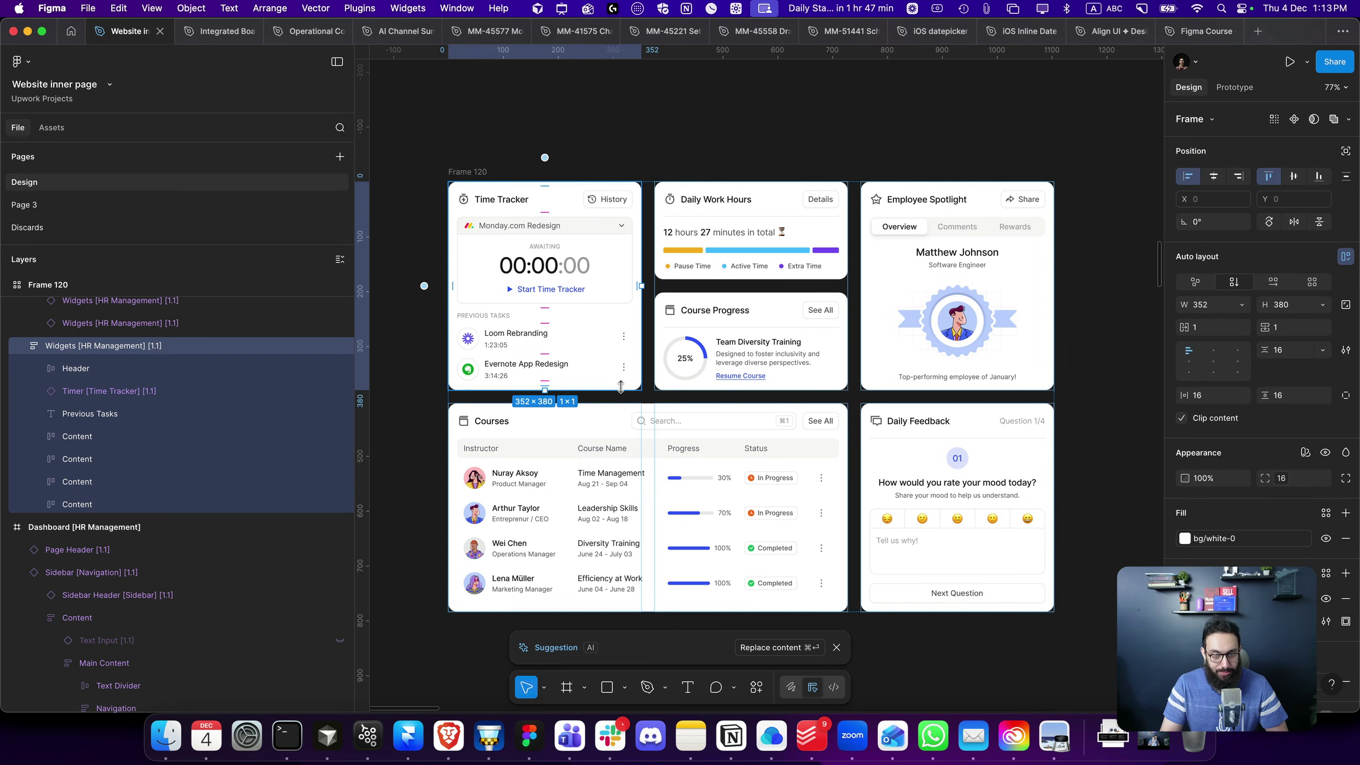
# Stretch Time Tracker, the Daily Work Hours stack, Course Progress and Employee Spotlight taller, then undo the heights
pyautogui.moveTo(620, 386); pyautogui.dragTo(621, 458)
pyautogui.click(752, 379)
pyautogui.moveTo(743, 390); pyautogui.dragTo(729, 457)
pyautogui.click(731, 342)
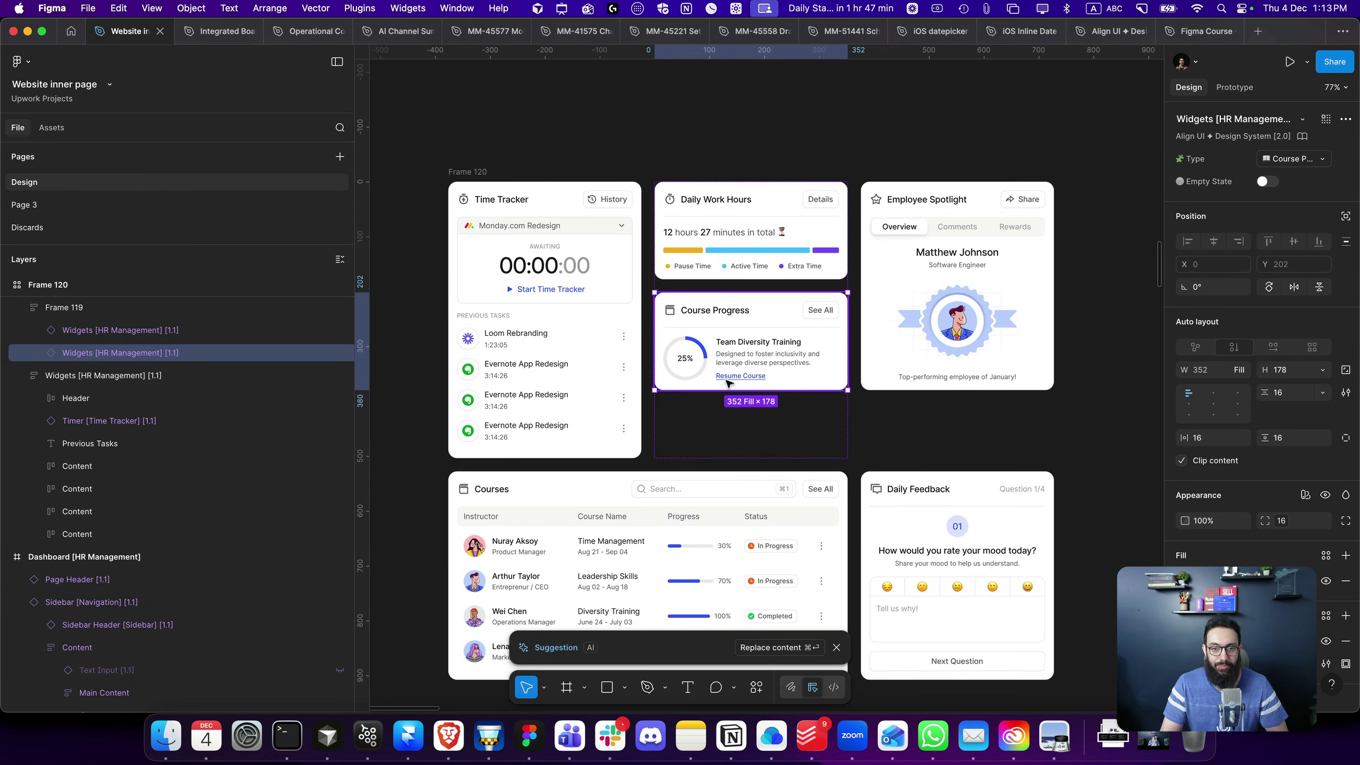
pyautogui.moveTo(725, 390); pyautogui.dragTo(725, 458)
pyautogui.click(938, 371)
pyautogui.moveTo(908, 390); pyautogui.dragTo(900, 458)
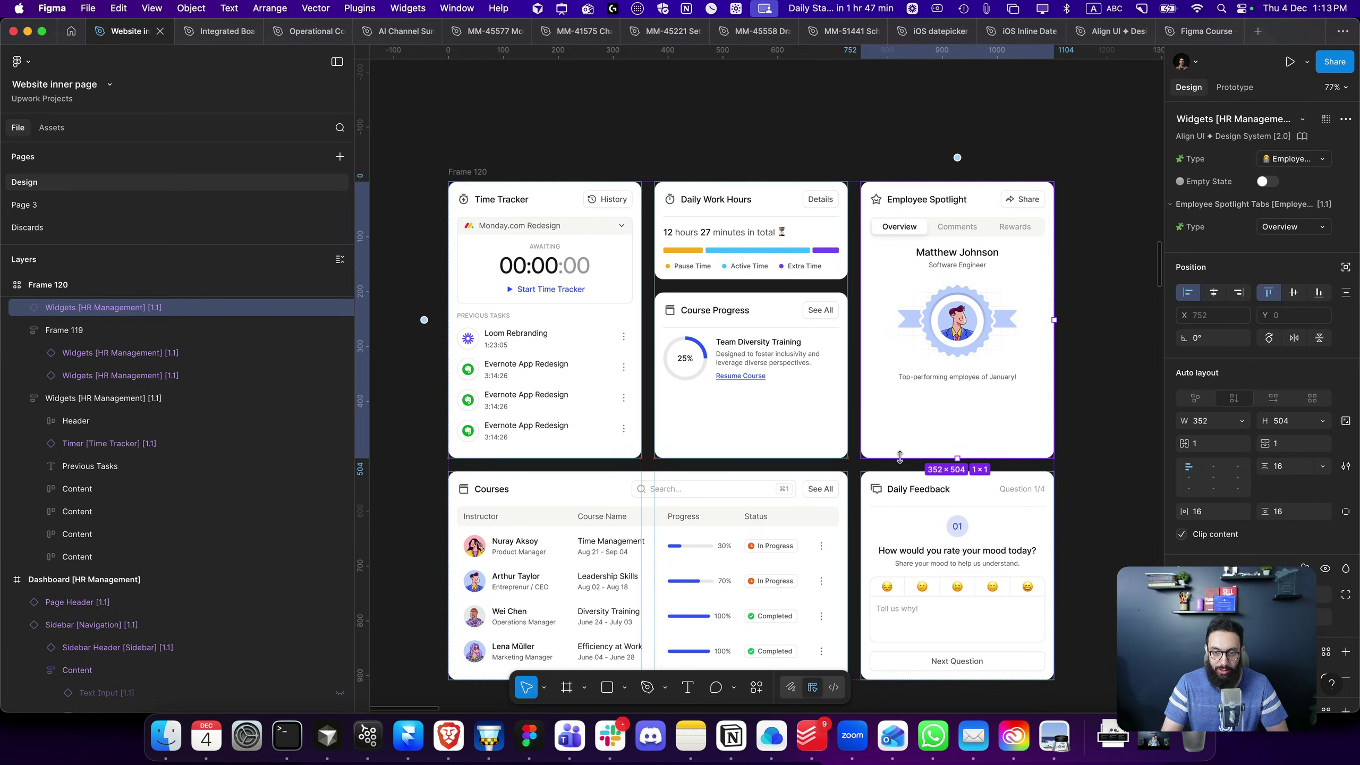
pyautogui.press('super')
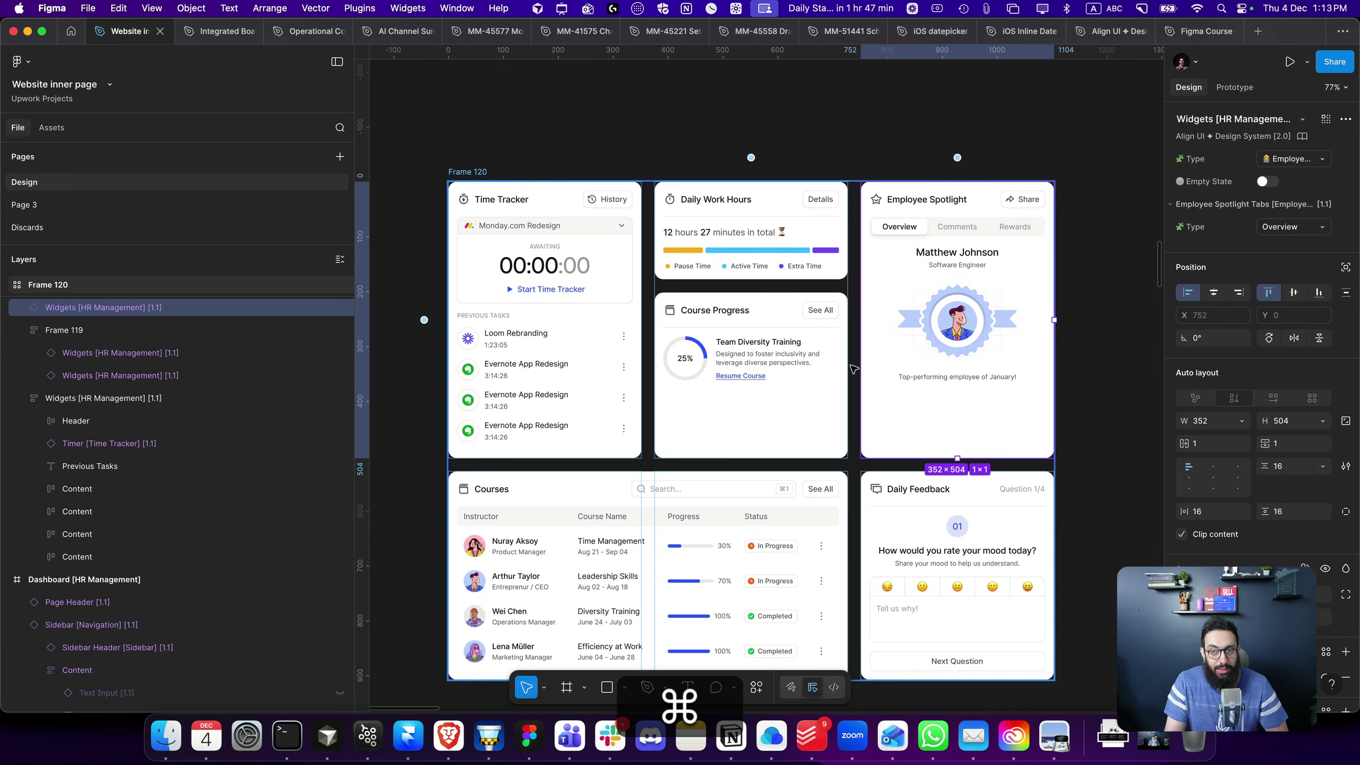
pyautogui.press('super+z')
pyautogui.press('super+z')
pyautogui.press('super+z')
pyautogui.press('super+z')
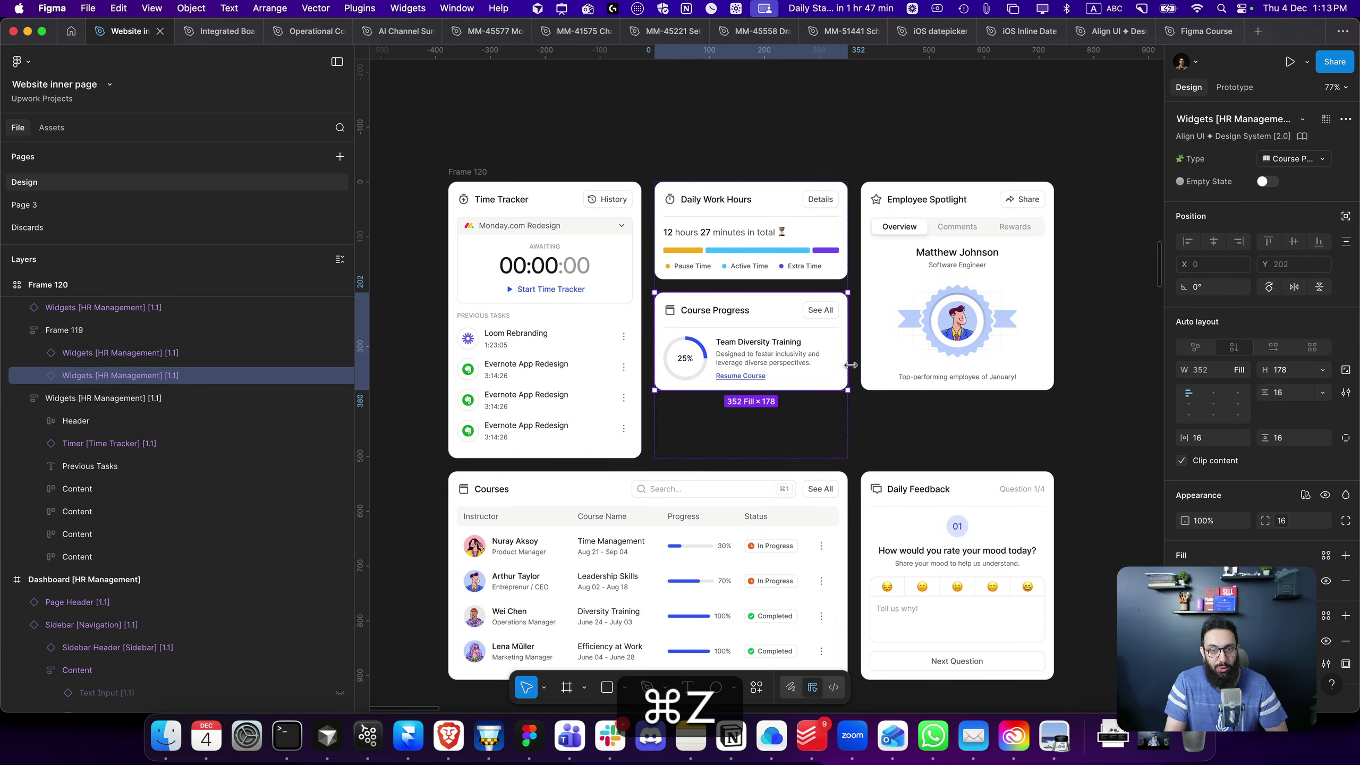
pyautogui.press('super+z')
pyautogui.press('super+z')
pyautogui.press('super+z')
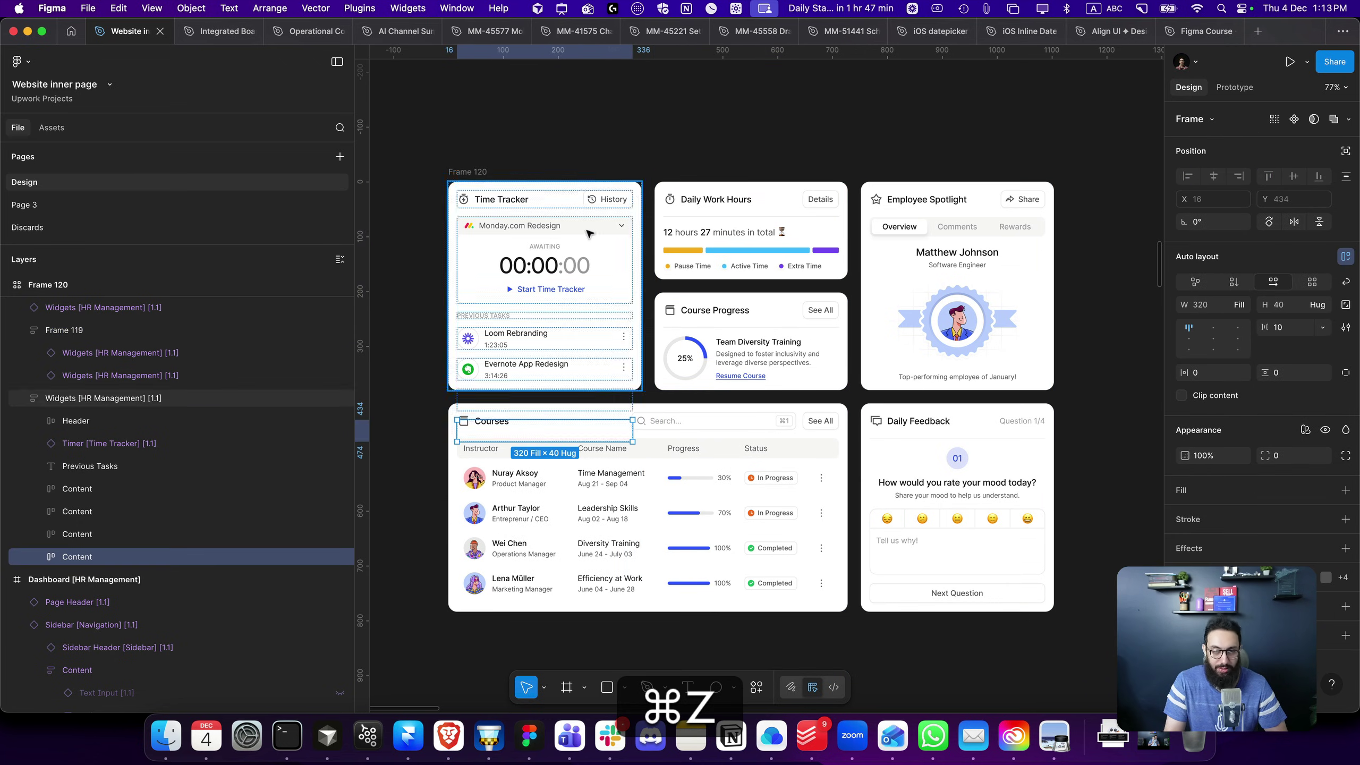
# Show Frame 120's grid track sizing with columns 1 and 2 and row 1 selected together
pyautogui.click(474, 173)
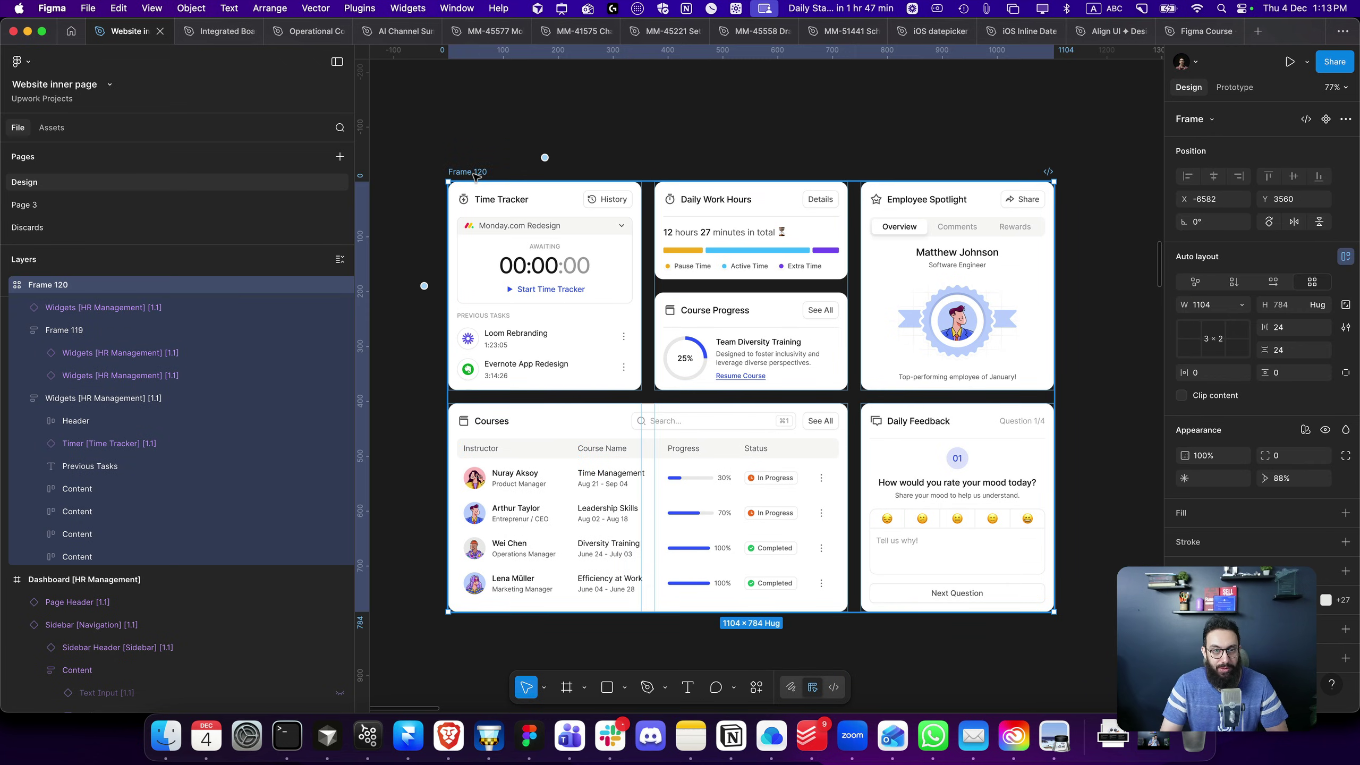
pyautogui.moveTo(545, 158)
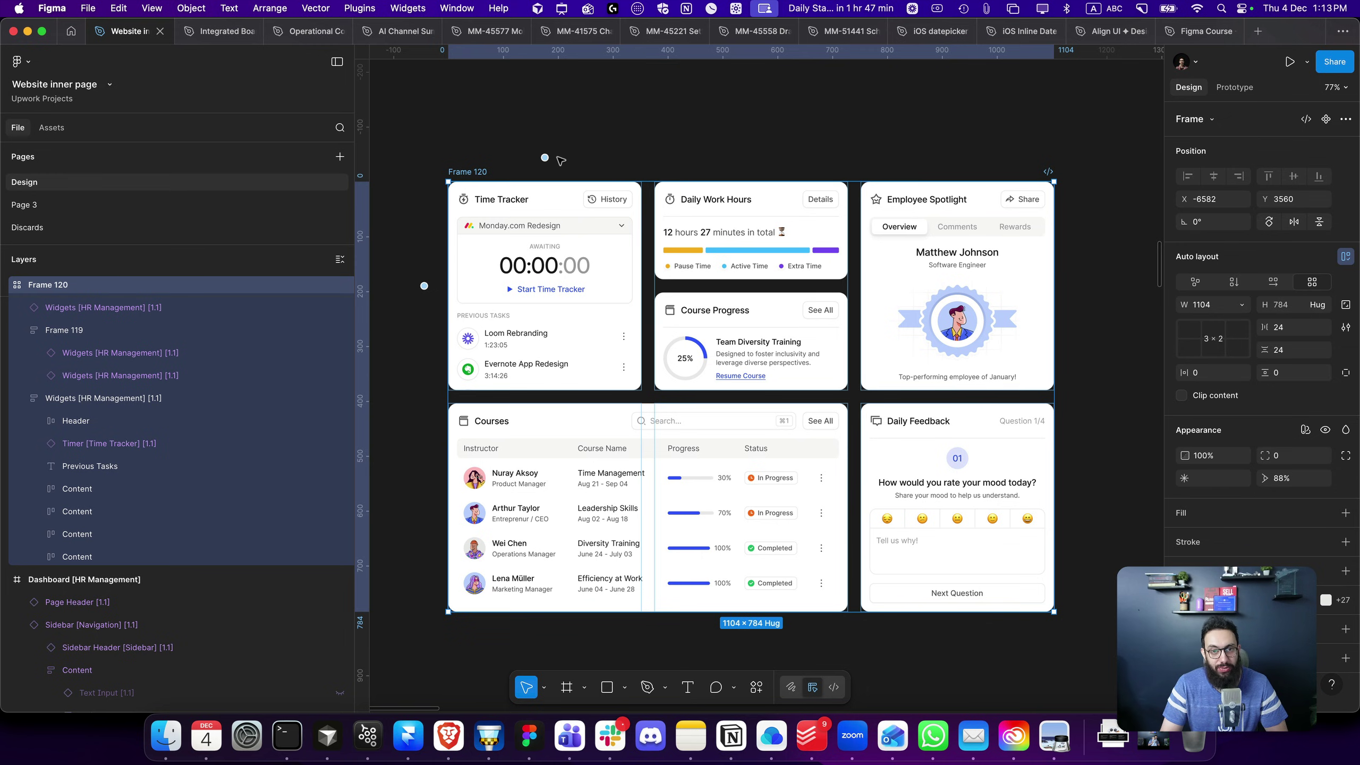
pyautogui.press('shift')
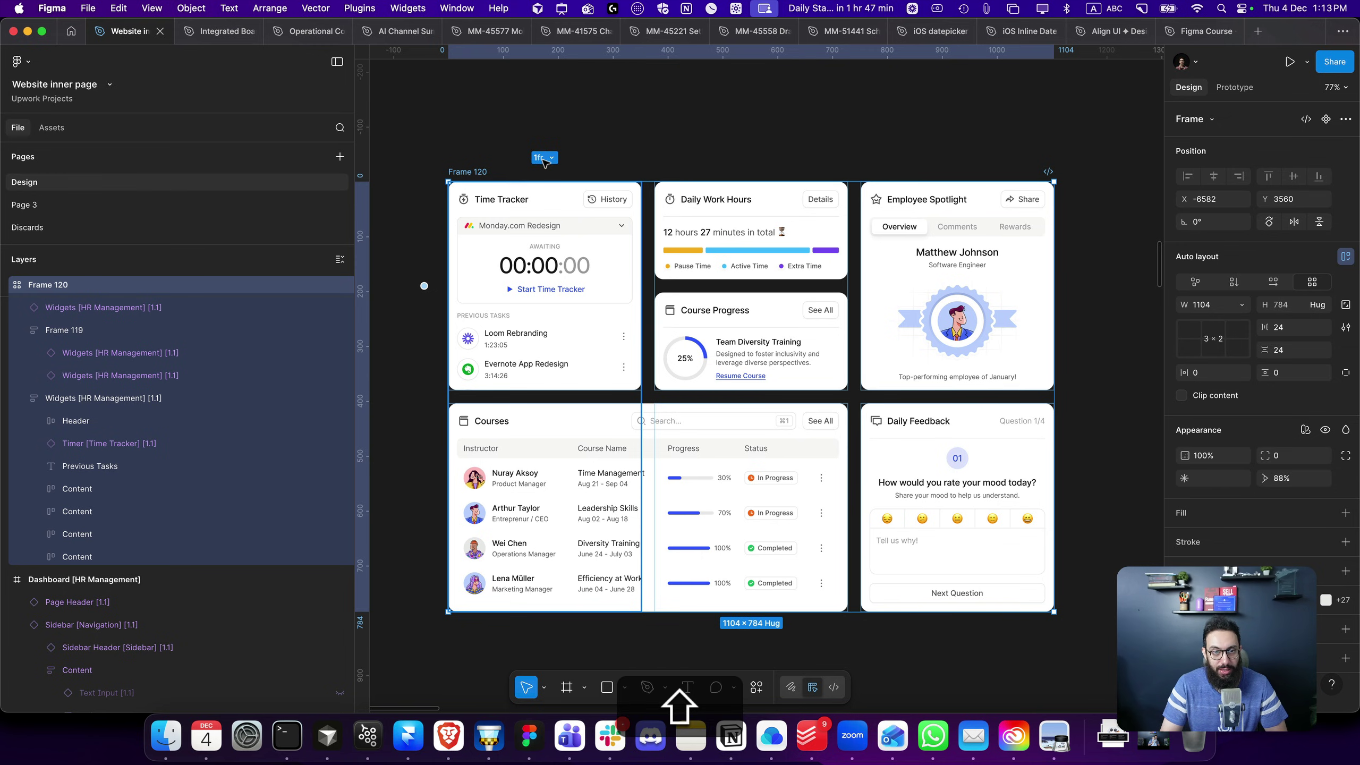
pyautogui.click(544, 157)
pyautogui.keyDown('shift'); pyautogui.click(759, 160); pyautogui.keyUp('shift')
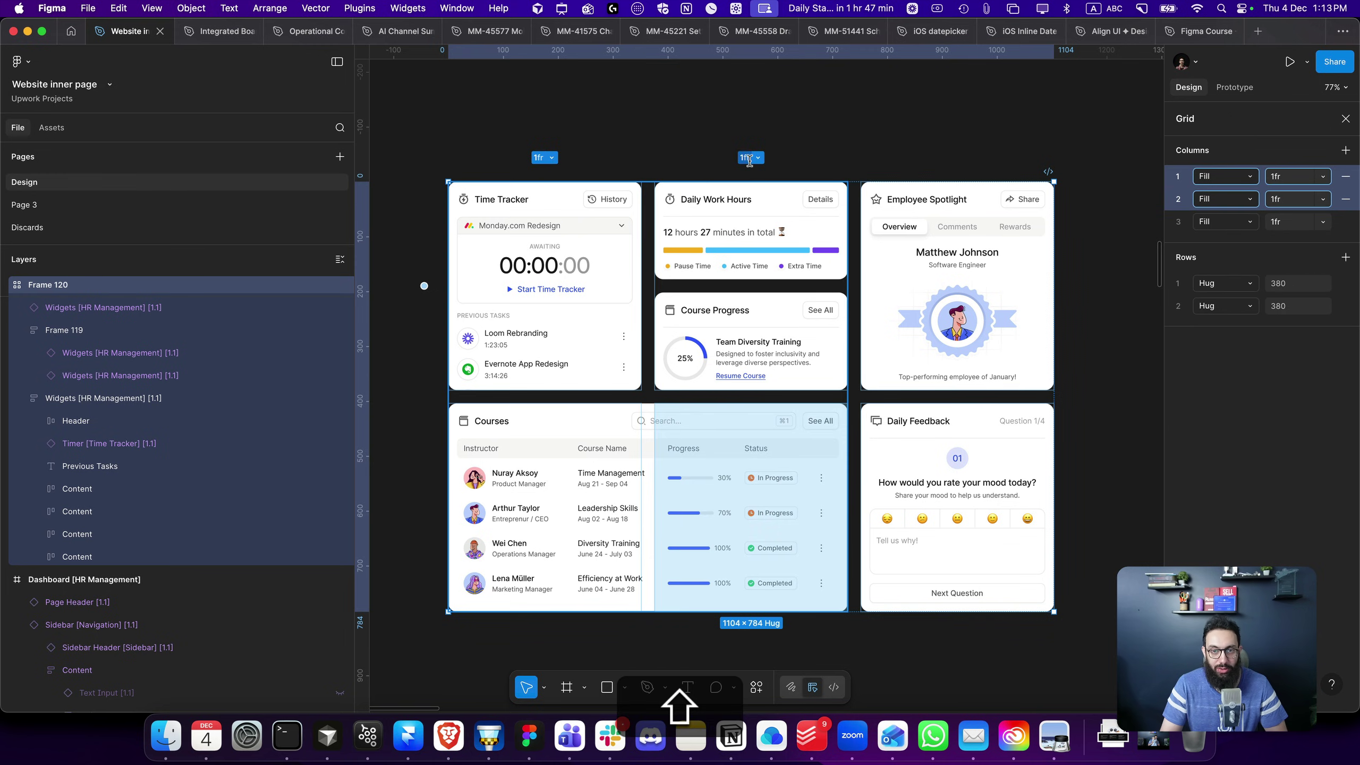
pyautogui.click(412, 287)
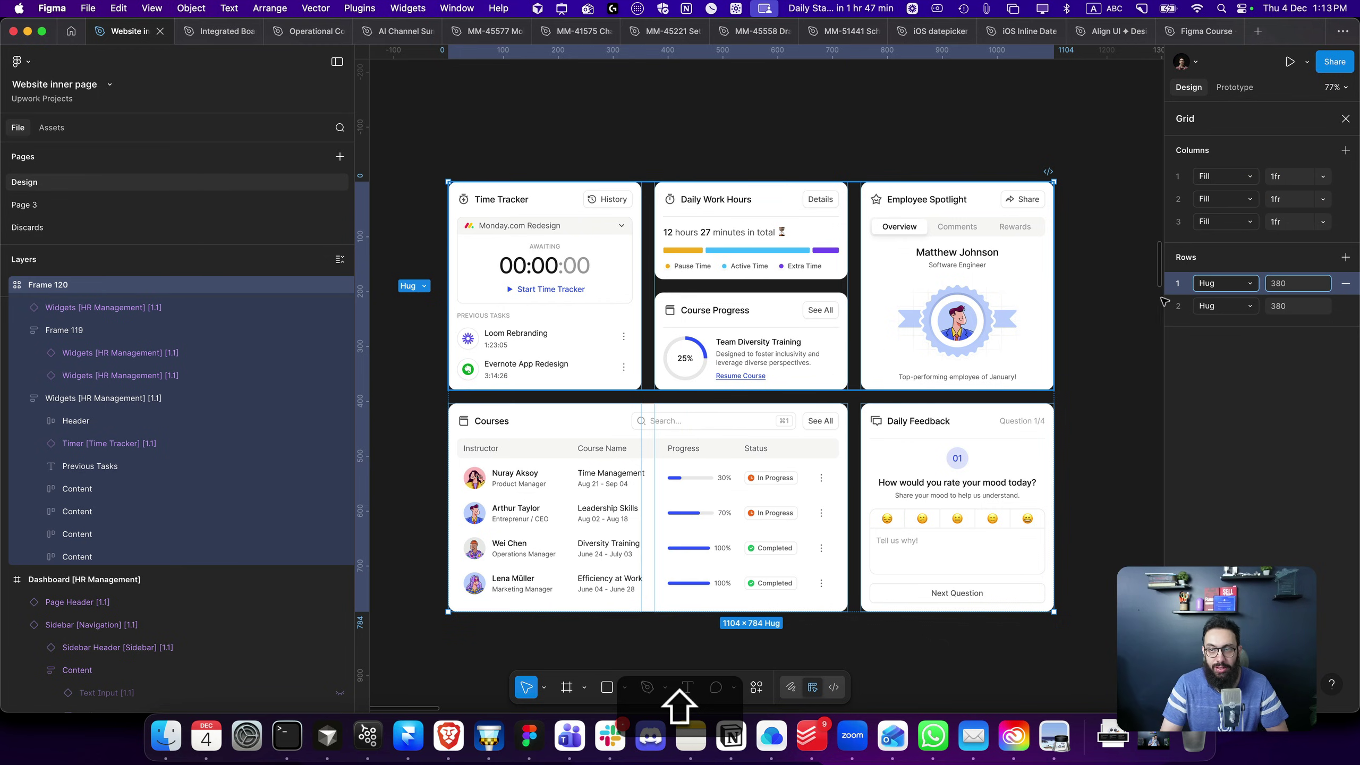
# Draw boxes over the Grid panel and the three widget columns, undoing the first box
pyautogui.hotkey('ctrl', 'shift', 'a')
pyautogui.press('r')
pyautogui.moveTo(1156, 75); pyautogui.dragTo(1358, 383)
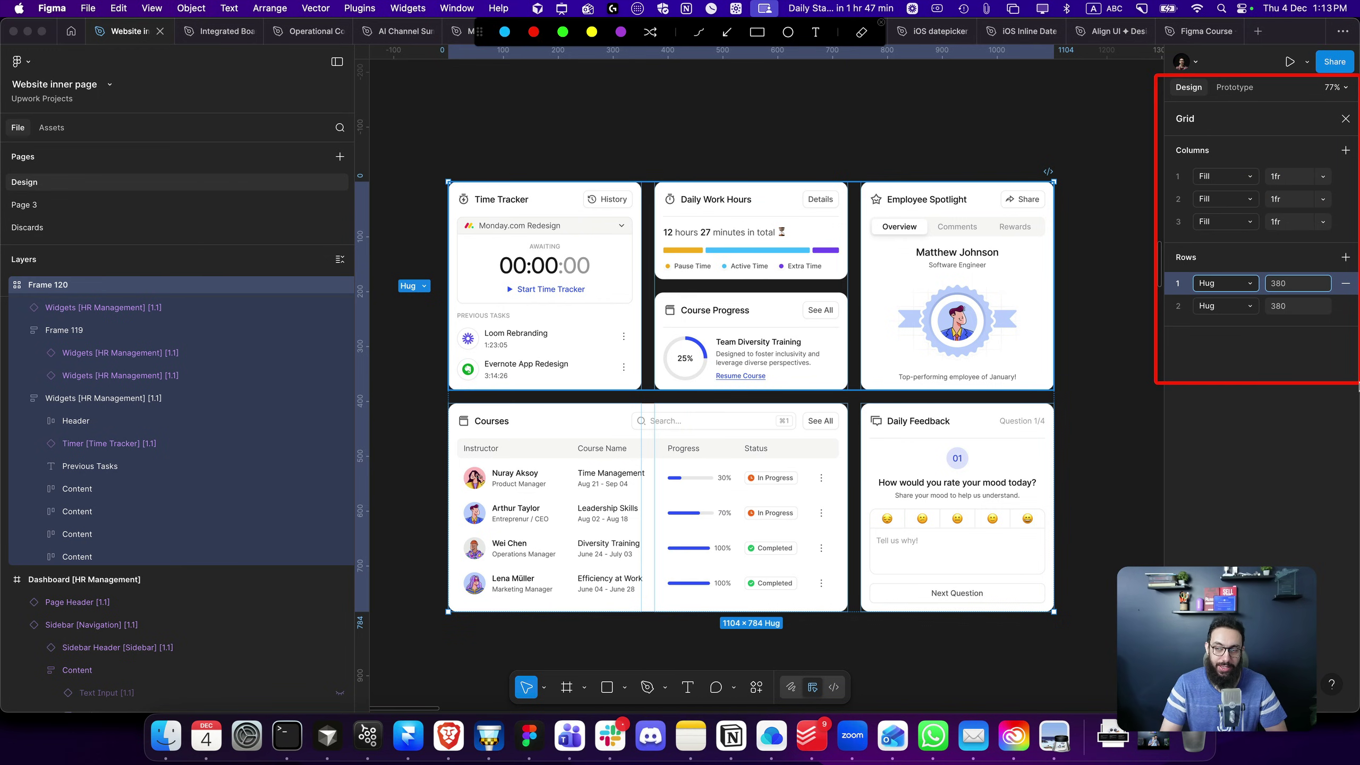
pyautogui.press('super+z')
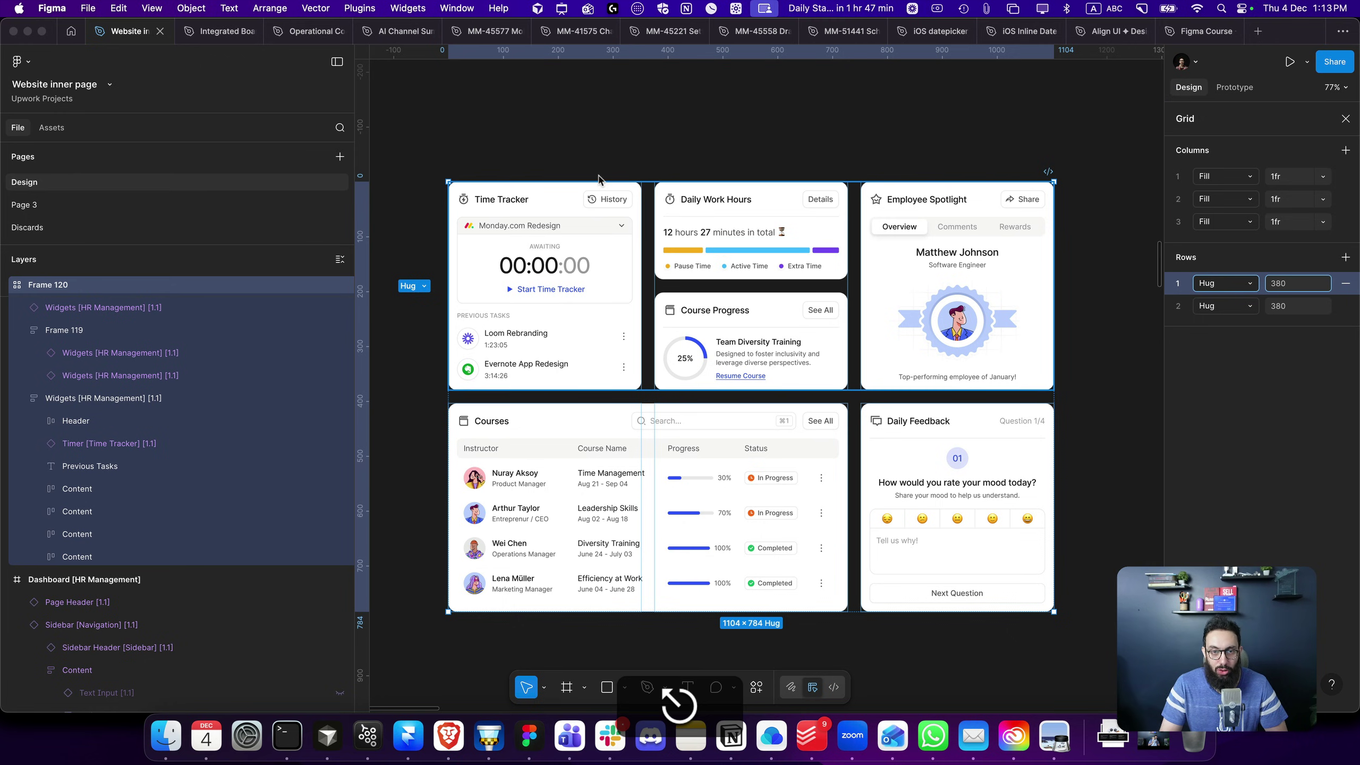
pyautogui.hotkey('ctrl', 'r')
pyautogui.moveTo(464, 173); pyautogui.dragTo(635, 425)
pyautogui.moveTo(679, 89); pyautogui.dragTo(826, 323)
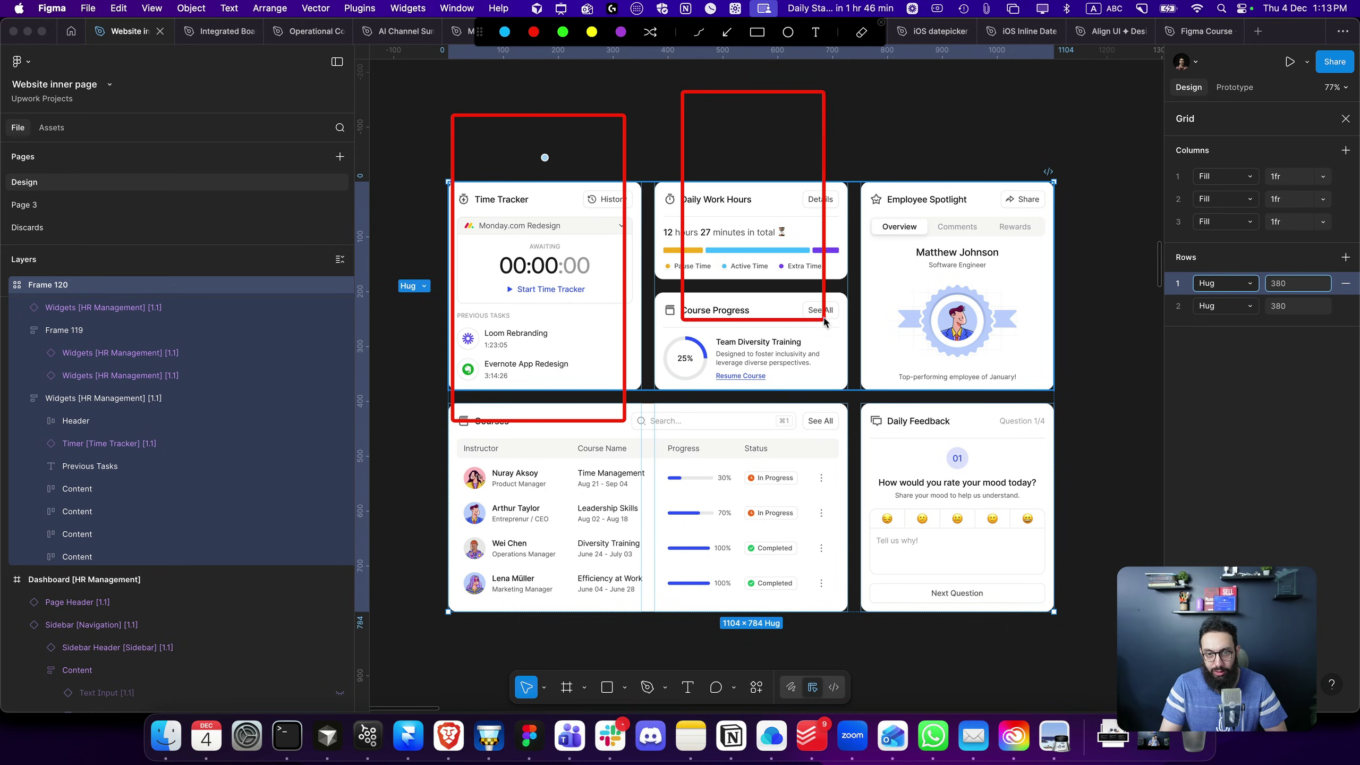
pyautogui.moveTo(886, 130); pyautogui.dragTo(1077, 346)
pyautogui.press('Escape')
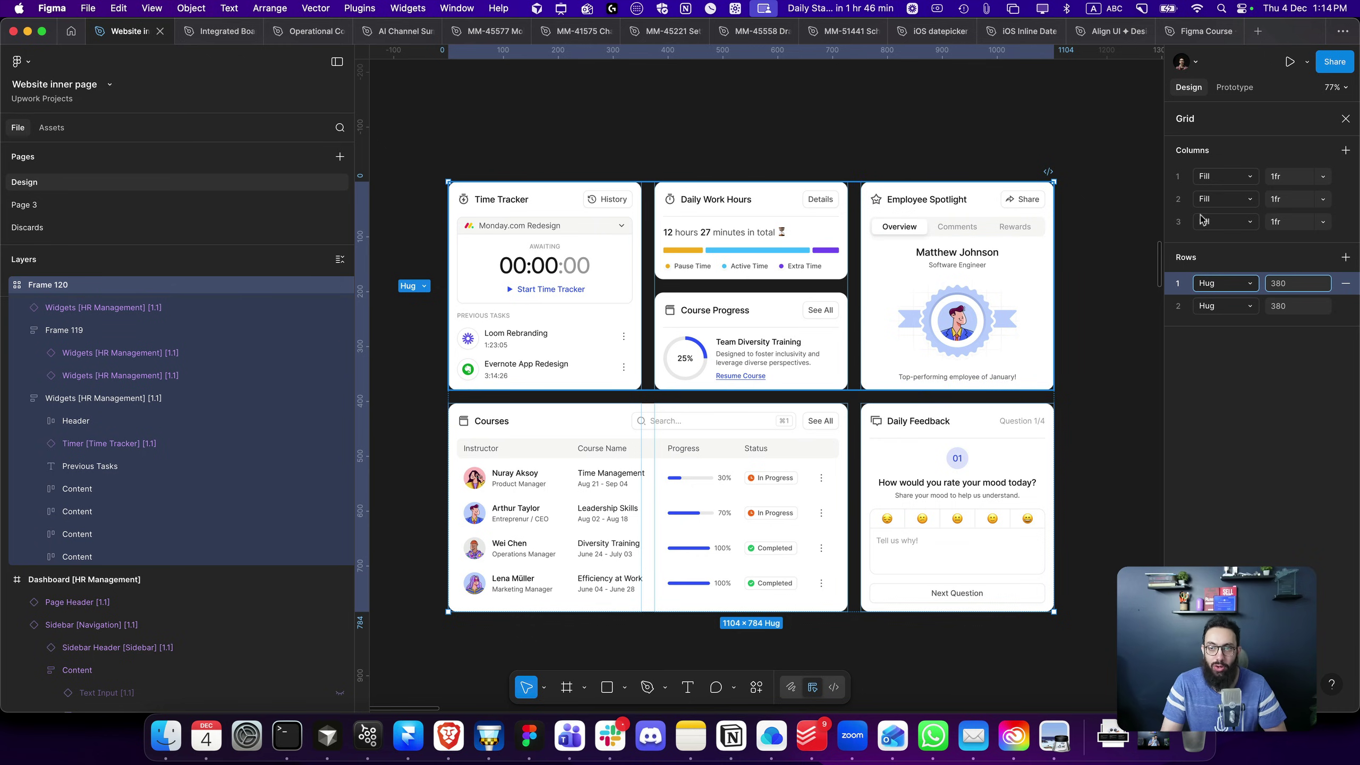
# Change grid column 1 from Fill to Fixed width 352, leaving columns 2 and 3 at Fill 1fr
pyautogui.click(1287, 175)
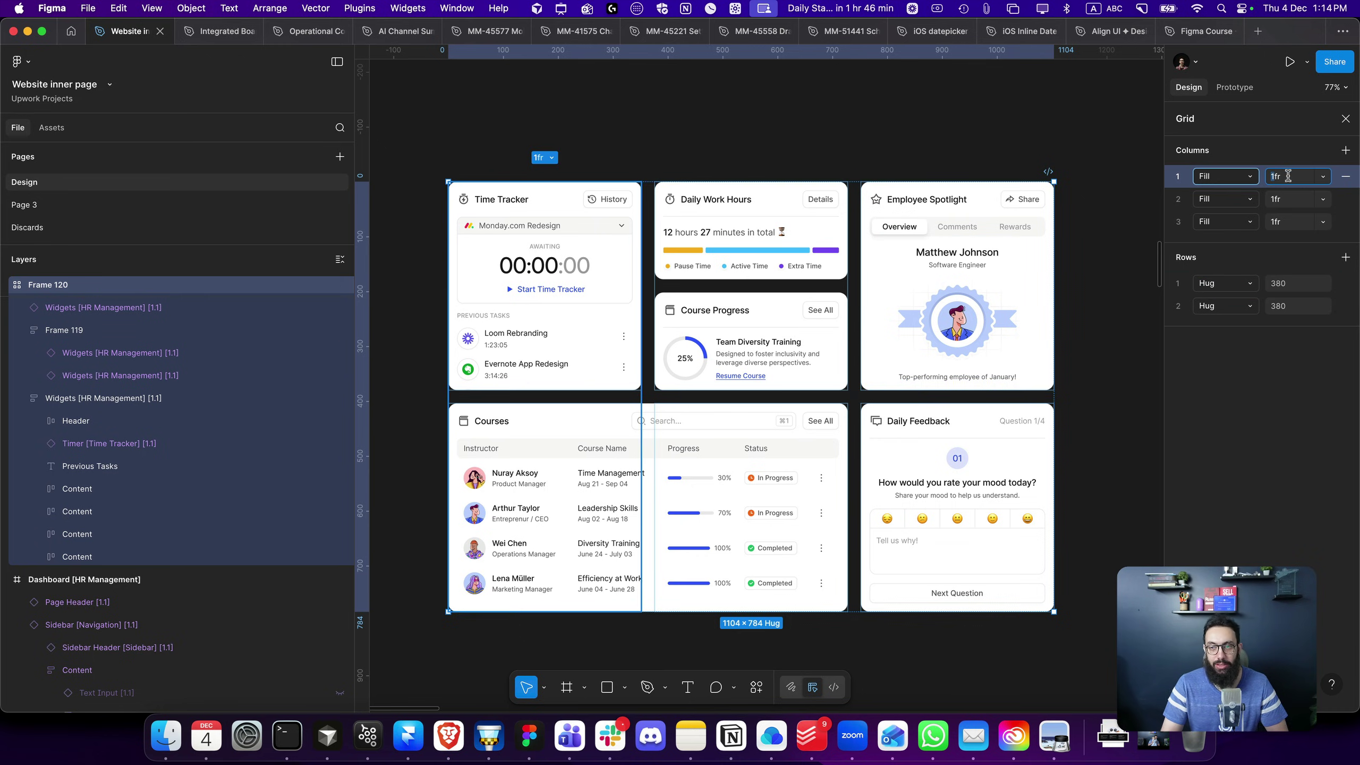
pyautogui.click(1245, 179)
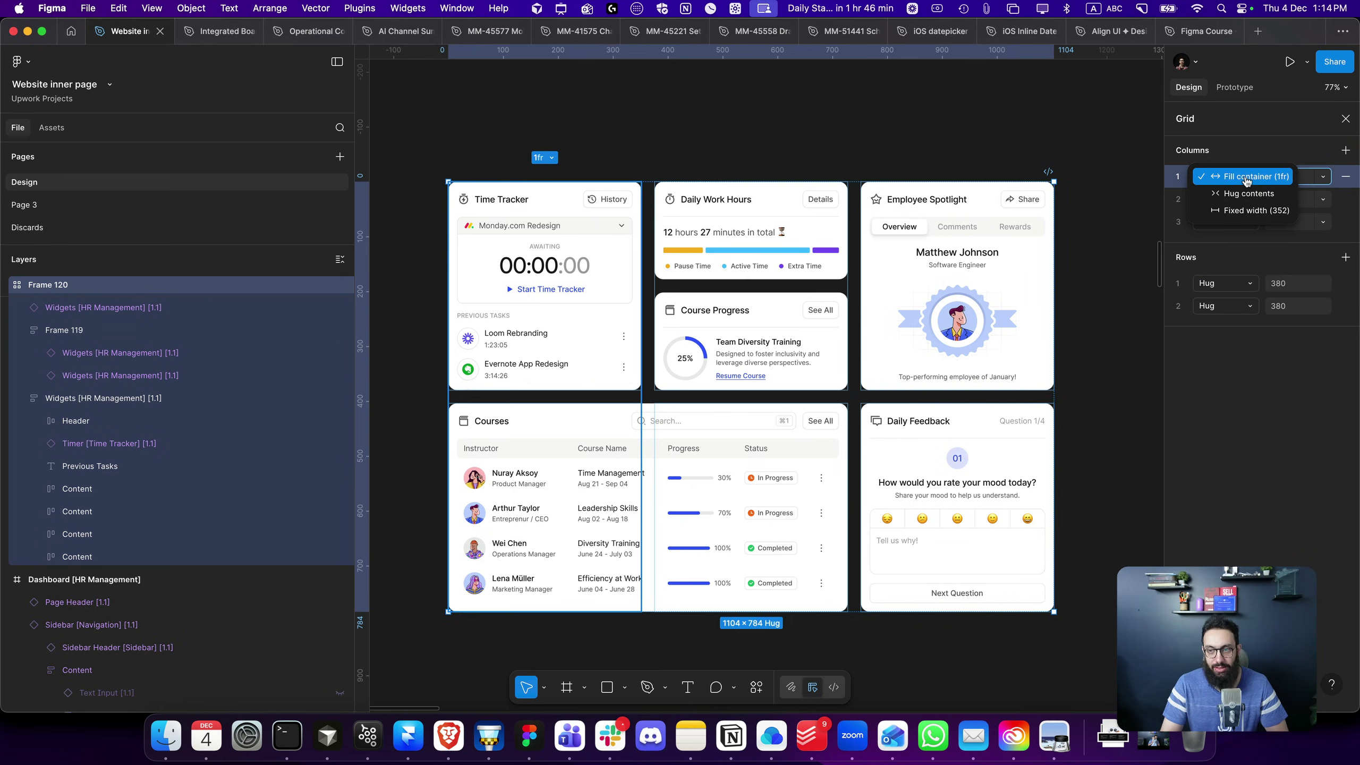
pyautogui.click(1286, 213)
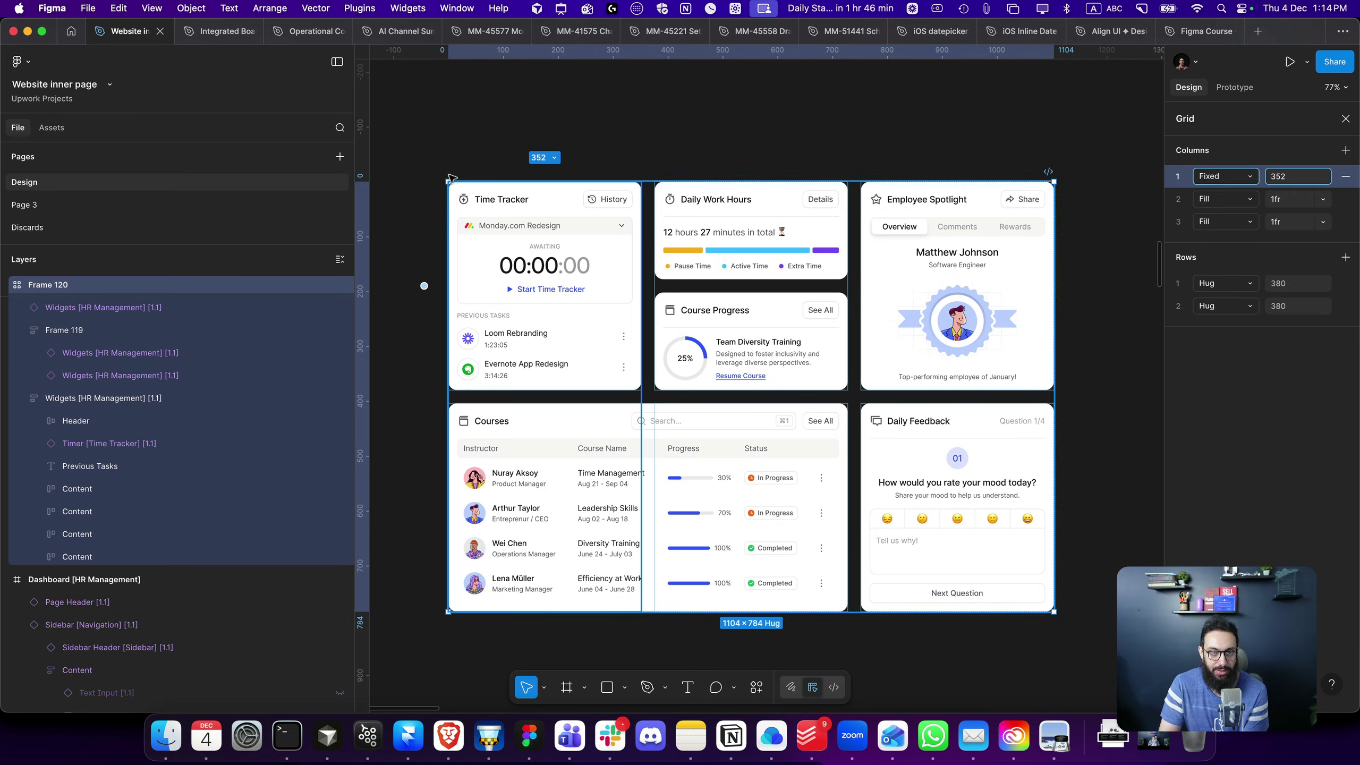
pyautogui.press('Escape')
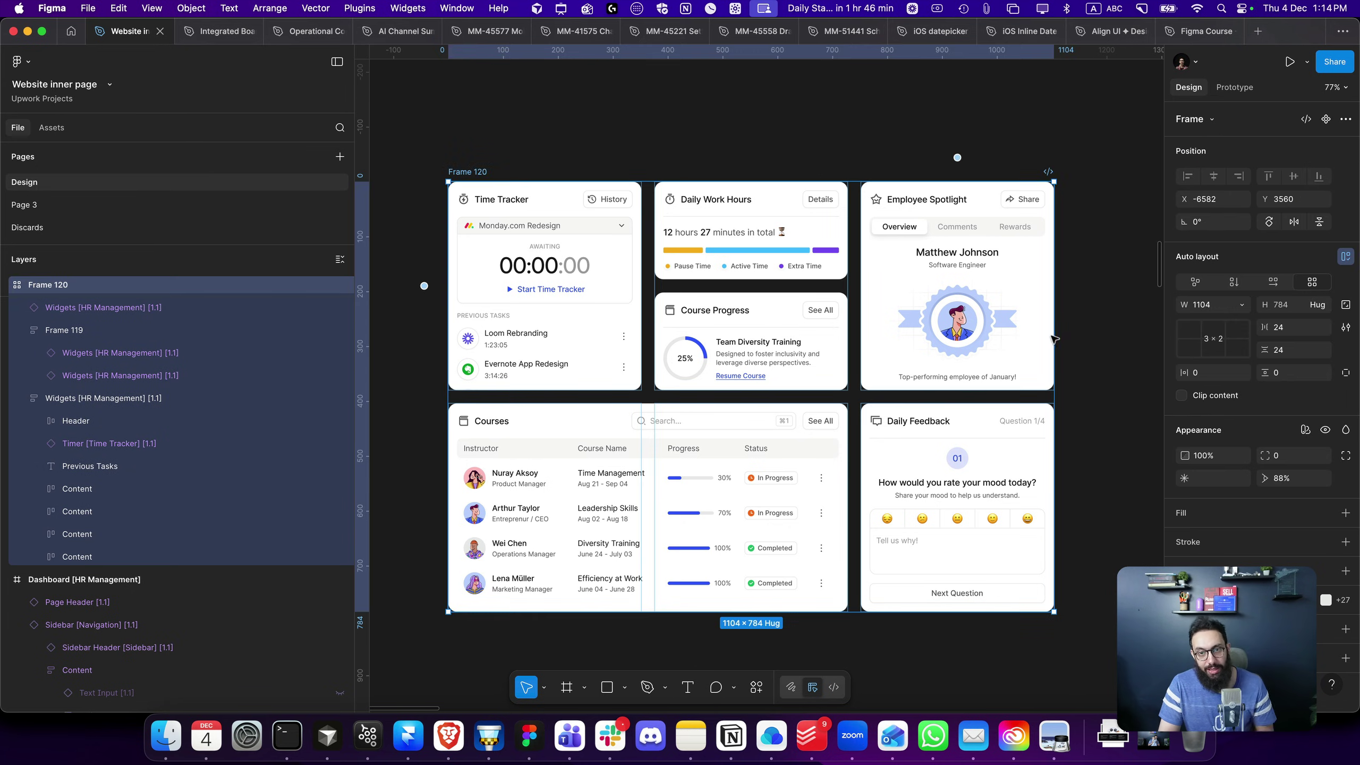
# Drag Frame 120's right edge outward to widen the dashboard grid
pyautogui.scroll(-2, 789, 297)
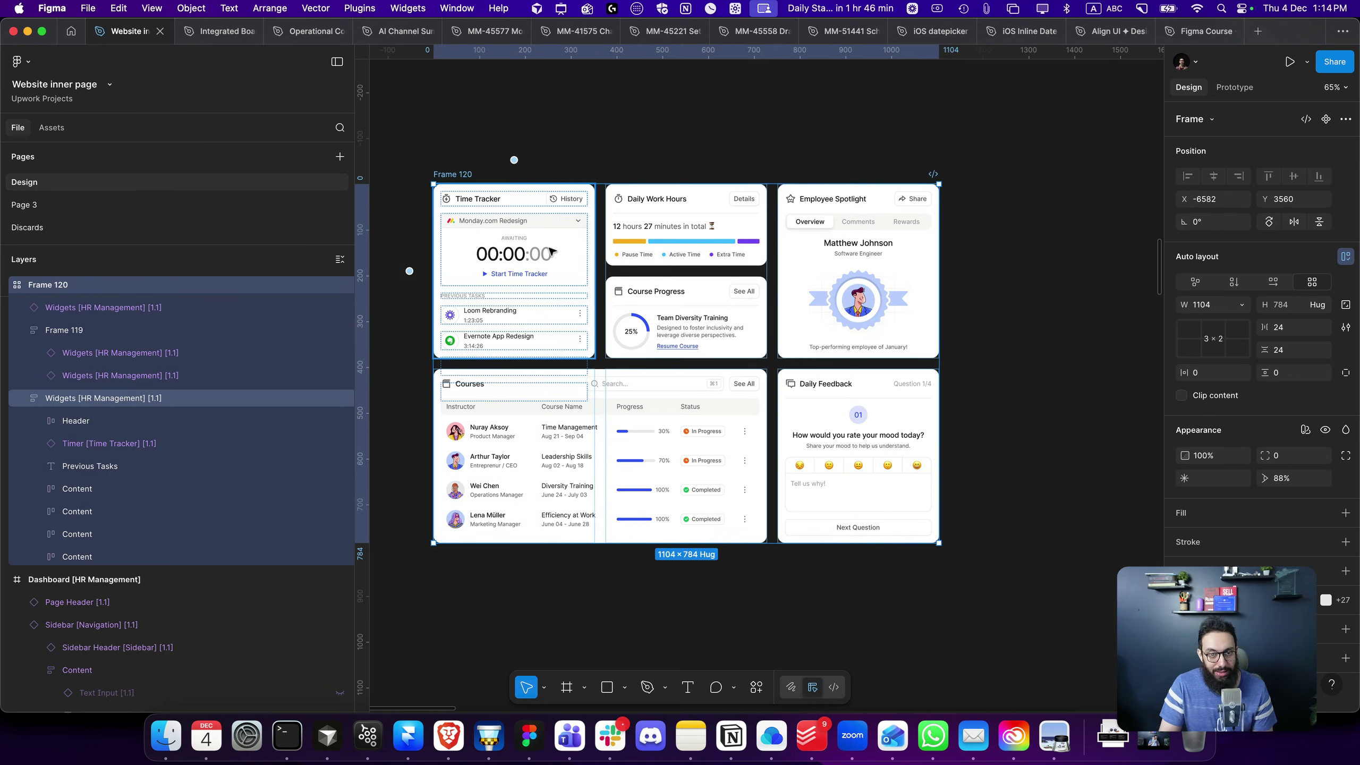
pyautogui.click(459, 195)
pyautogui.click(456, 174)
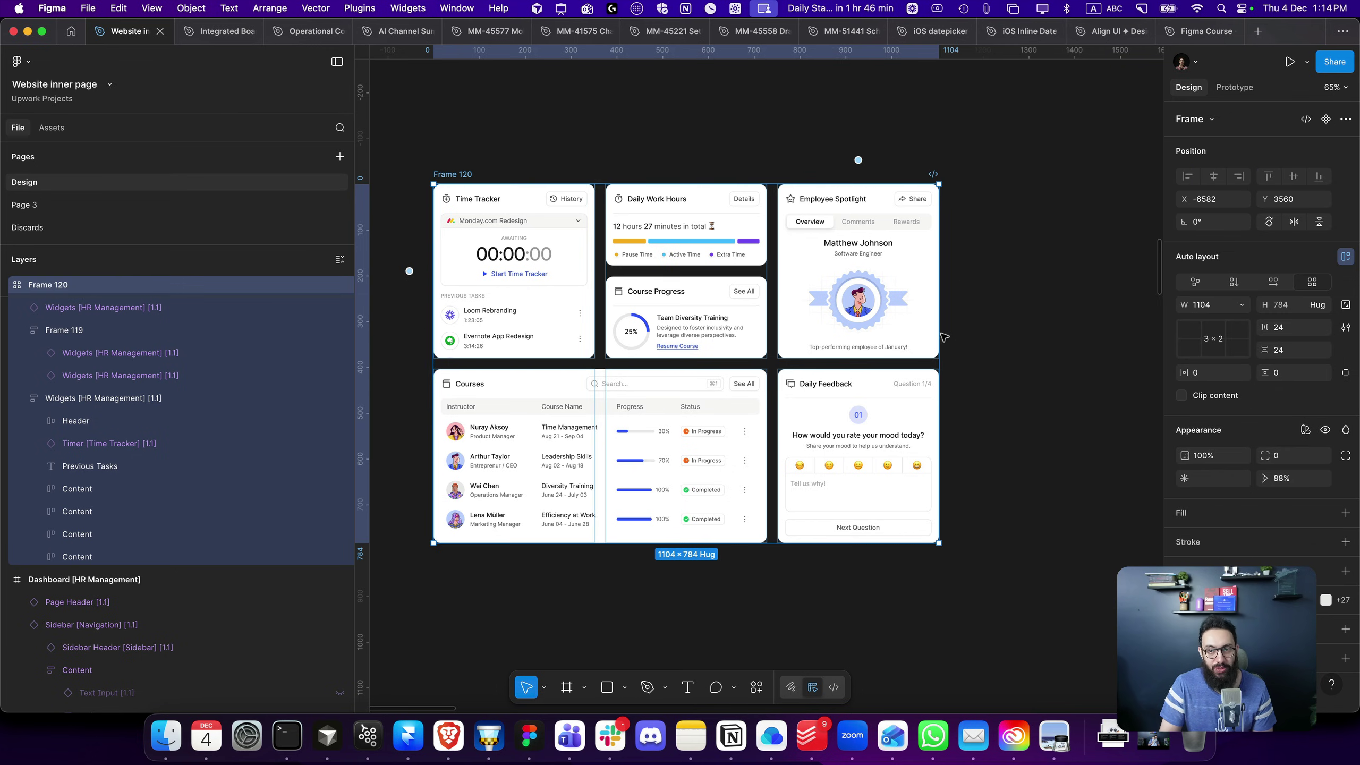
pyautogui.moveTo(938, 338); pyautogui.dragTo(1156, 337)
pyautogui.hscroll(-3, 790, 304)
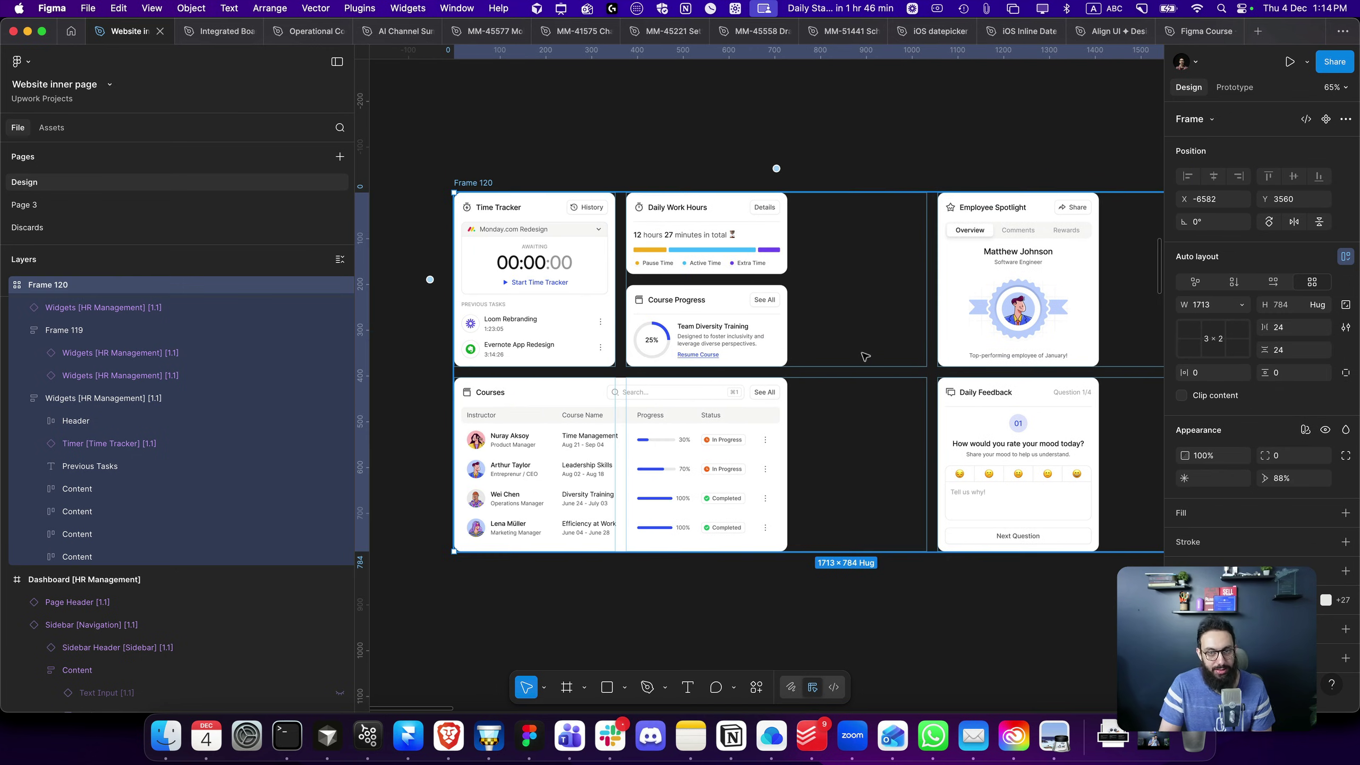
pyautogui.hscroll(5, 771, 275)
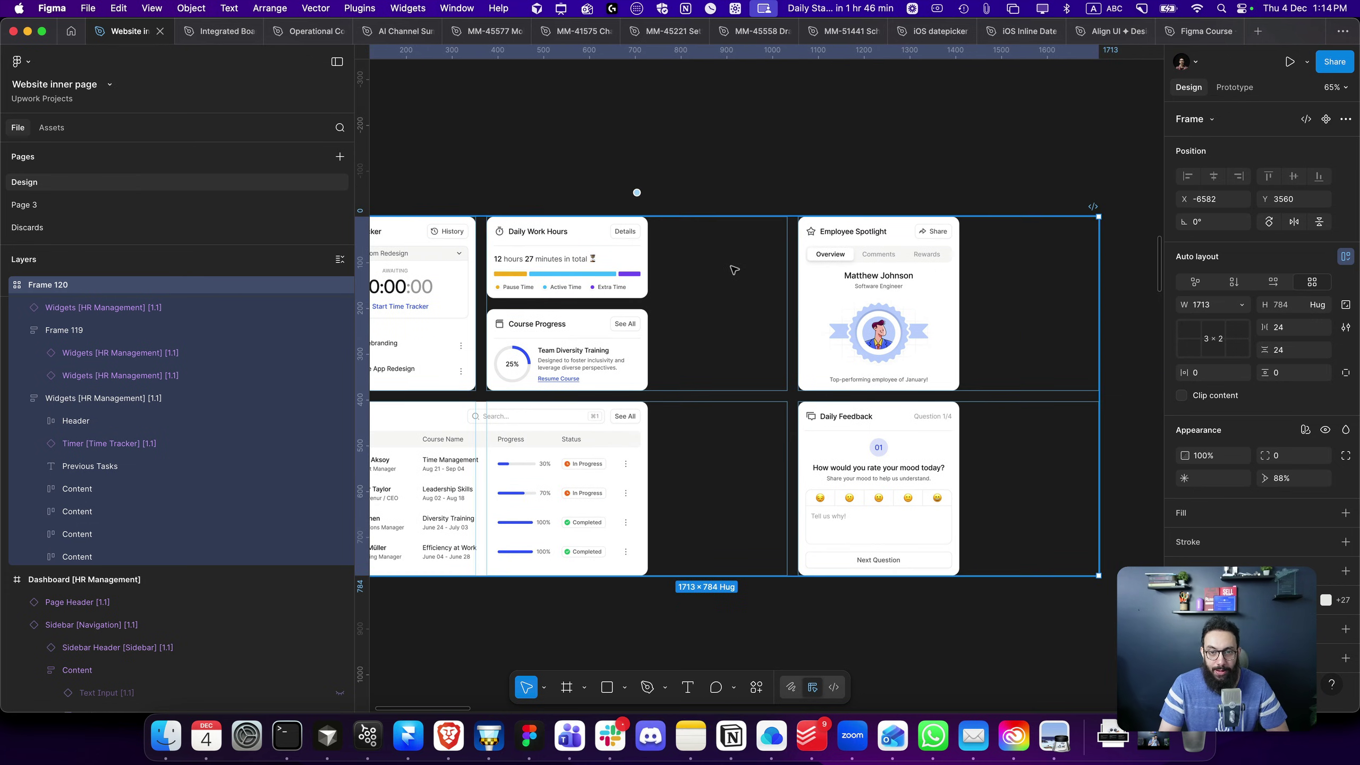
# Draw boxes over the first and third widget columns
pyautogui.hotkey('ctrl', 'r')
pyautogui.moveTo(483, 214)
pyautogui.mouseDown()
pyautogui.moveTo(663, 404)
pyautogui.moveTo(648, 389)
pyautogui.mouseUp()
pyautogui.moveTo(797, 217); pyautogui.dragTo(962, 391)
pyautogui.press('Escape')
# Set the Daily Work Hours stack and Employee Spotlight widths to Fill container
pyautogui.click(612, 292)
pyautogui.hscroll(-3, 612, 293)
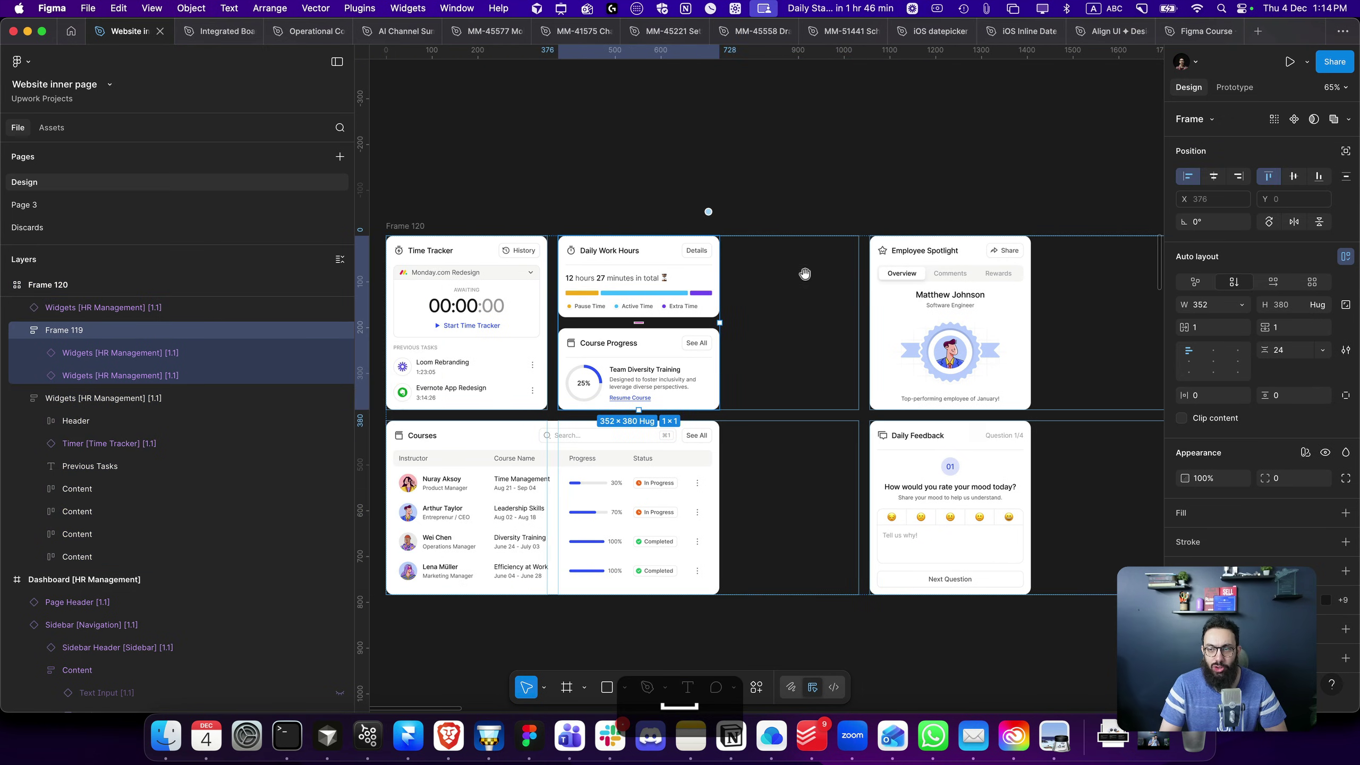
pyautogui.click(1242, 304)
pyautogui.click(1224, 339)
pyautogui.click(1027, 370)
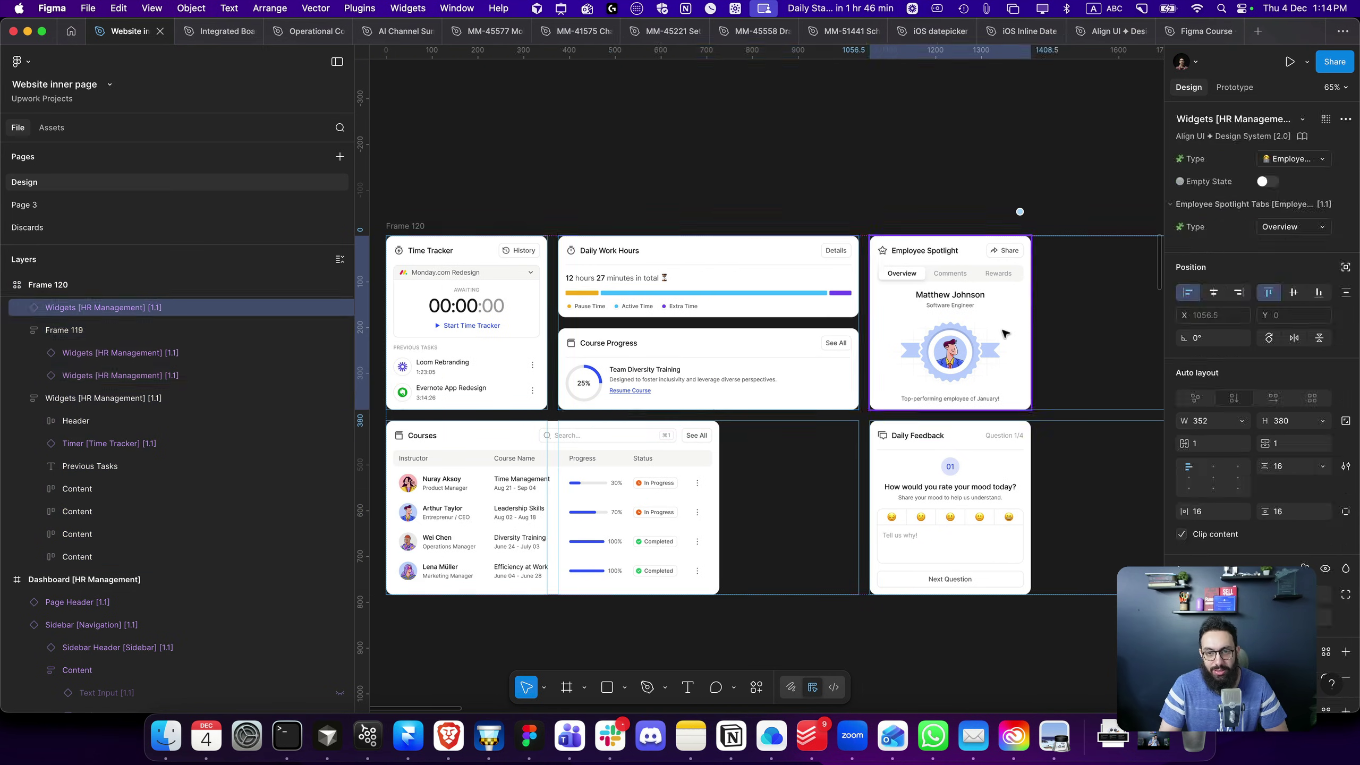
pyautogui.click(1241, 420)
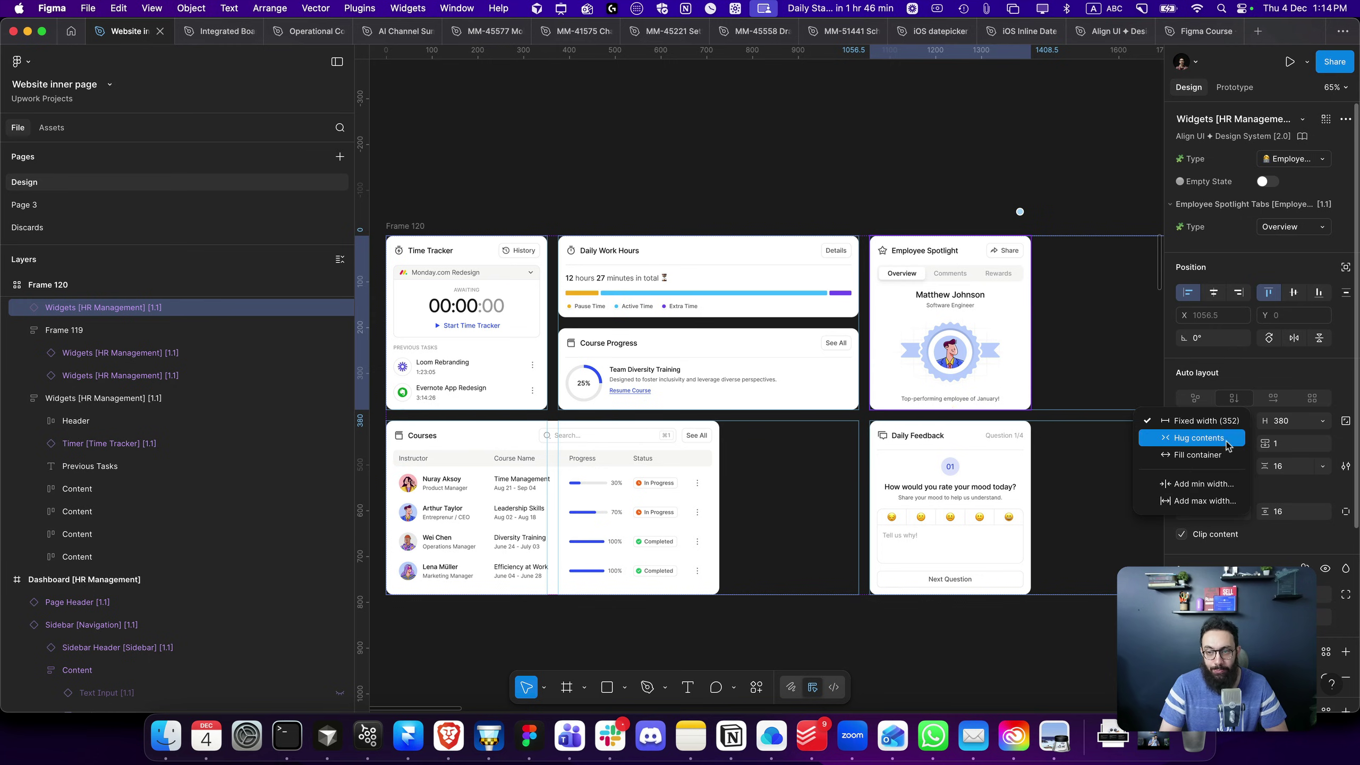
pyautogui.click(1228, 454)
# Reselect Frame 120 and drag its right edge back inward
pyautogui.click(1004, 201)
pyautogui.scroll(-2, 898, 148)
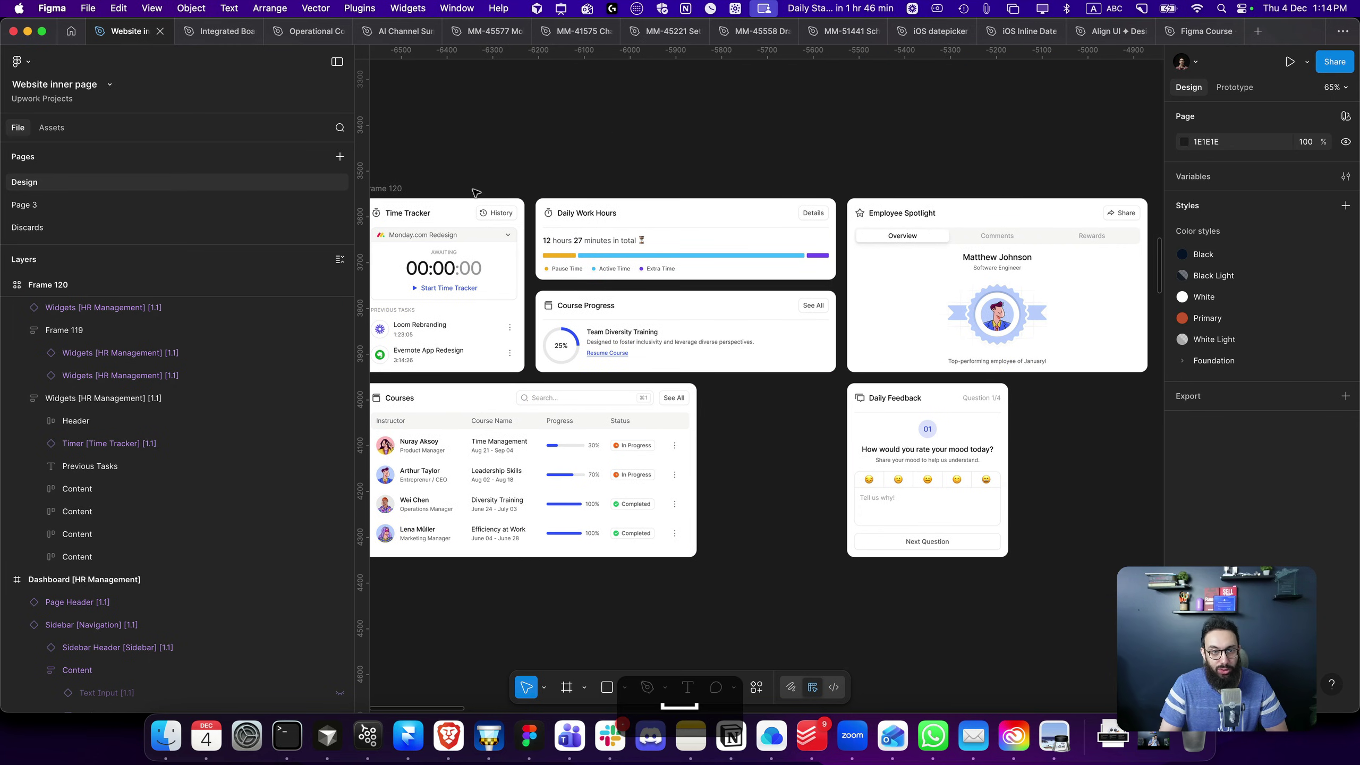
pyautogui.click(840, 262)
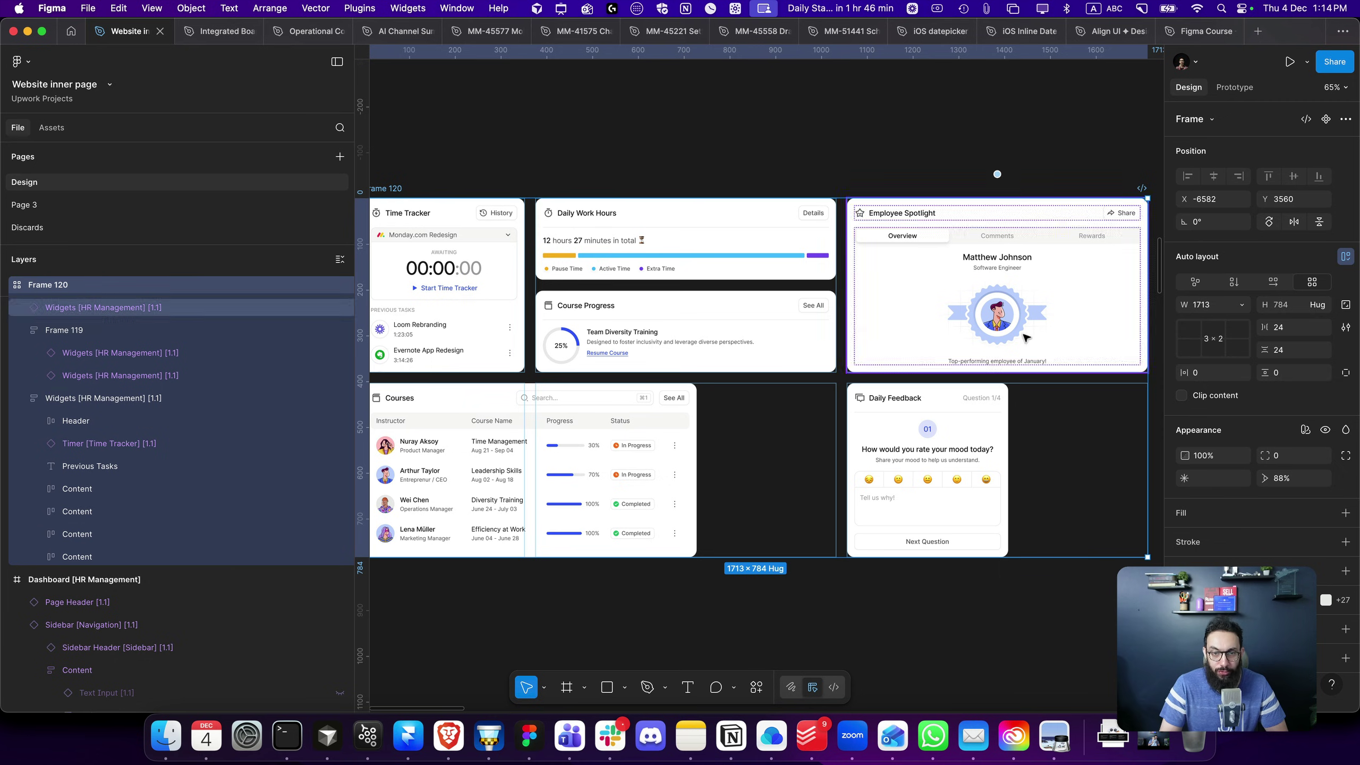
pyautogui.scroll(-1, 469, 241)
pyautogui.hscroll(-1, 469, 241)
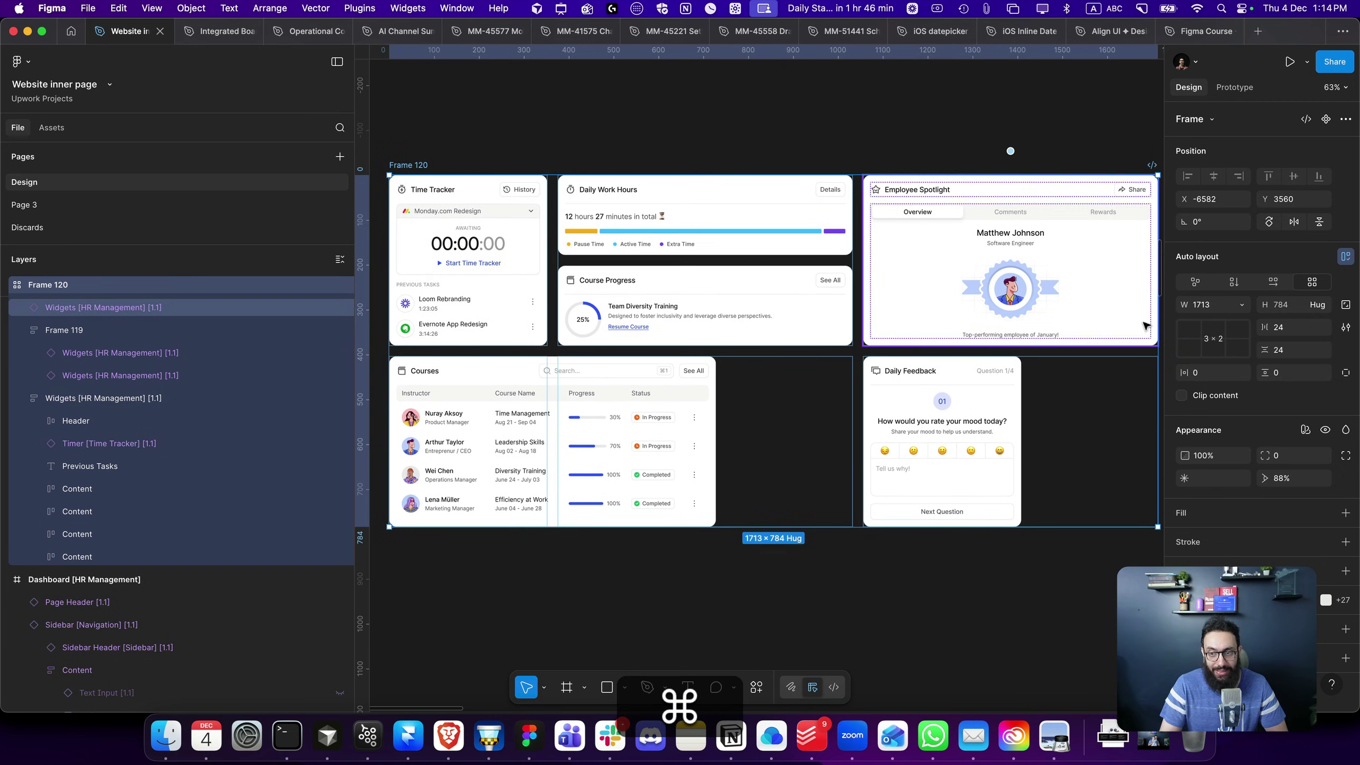
pyautogui.moveTo(1162, 326); pyautogui.dragTo(991, 334)
# Set grid column 1's sizing to Hug
pyautogui.scroll(-2, 906, 277)
pyautogui.hscroll(-5, 803, 332)
pyautogui.scroll(2, 804, 332)
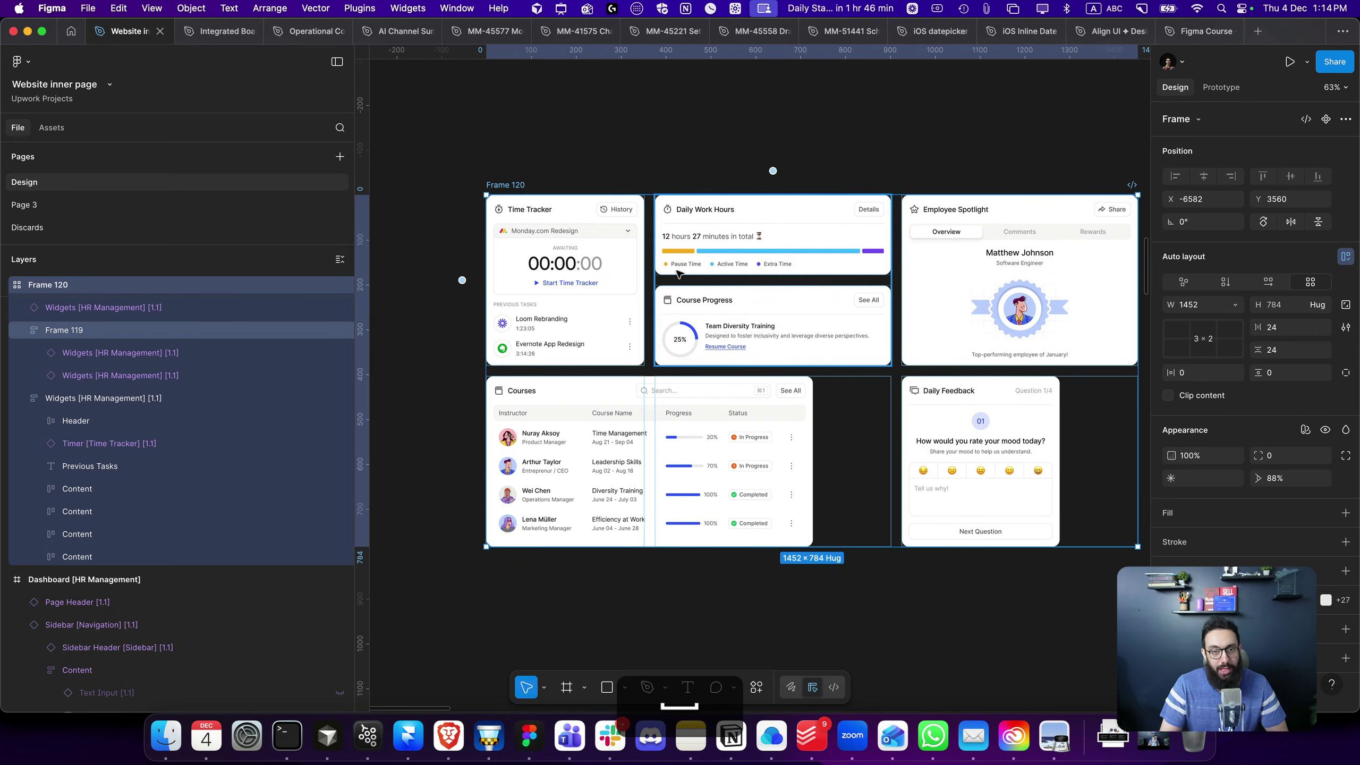
pyautogui.click(107, 397)
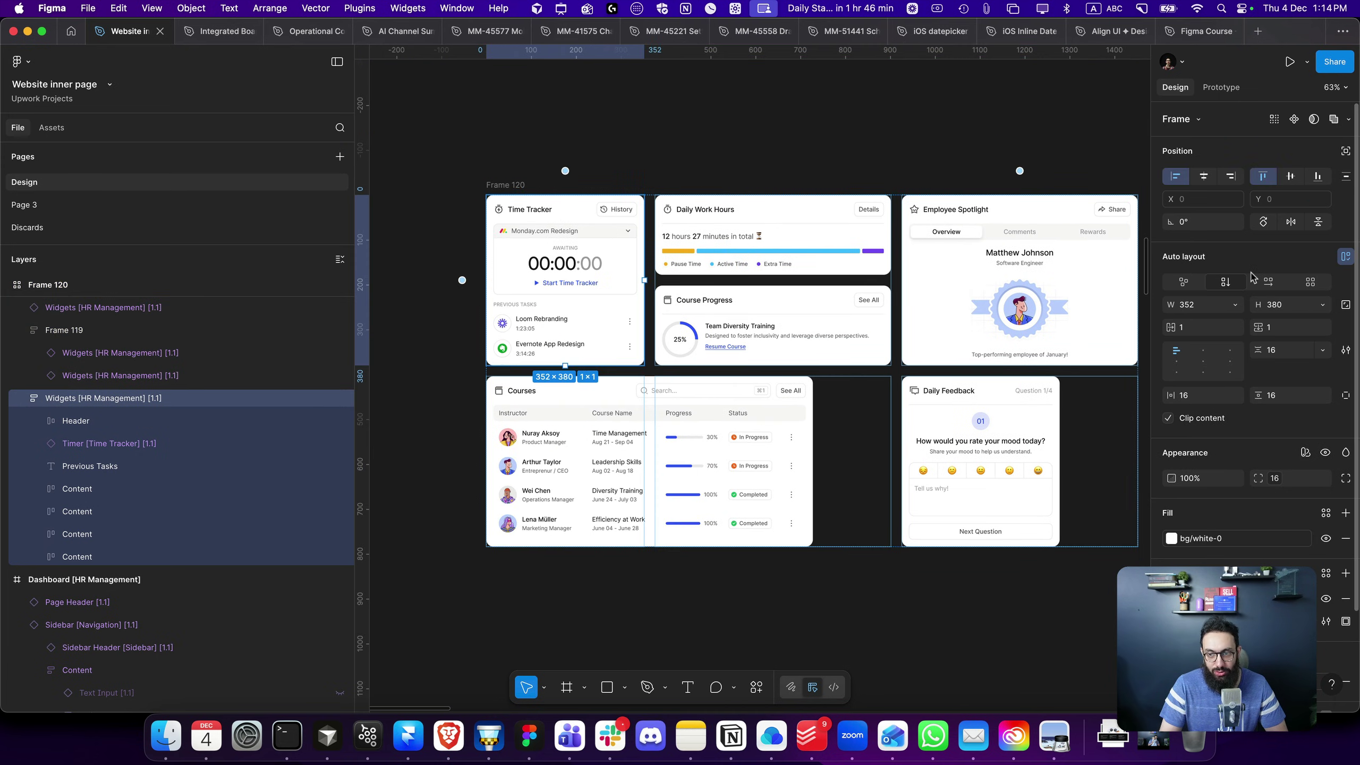
pyautogui.click(569, 172)
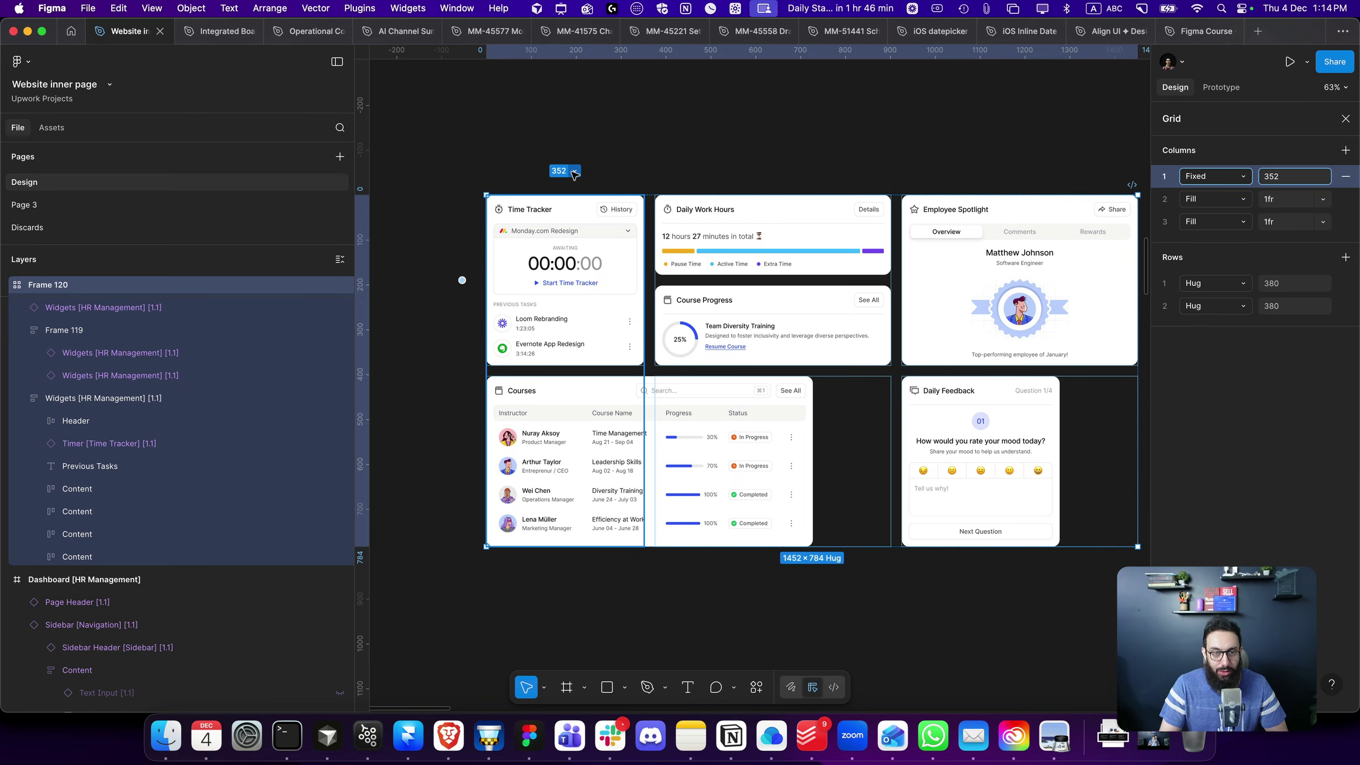
pyautogui.click(1236, 179)
pyautogui.click(1236, 160)
# Set Time Tracker's width to Fill container and reselect column 1 to change its fr value
pyautogui.click(637, 206)
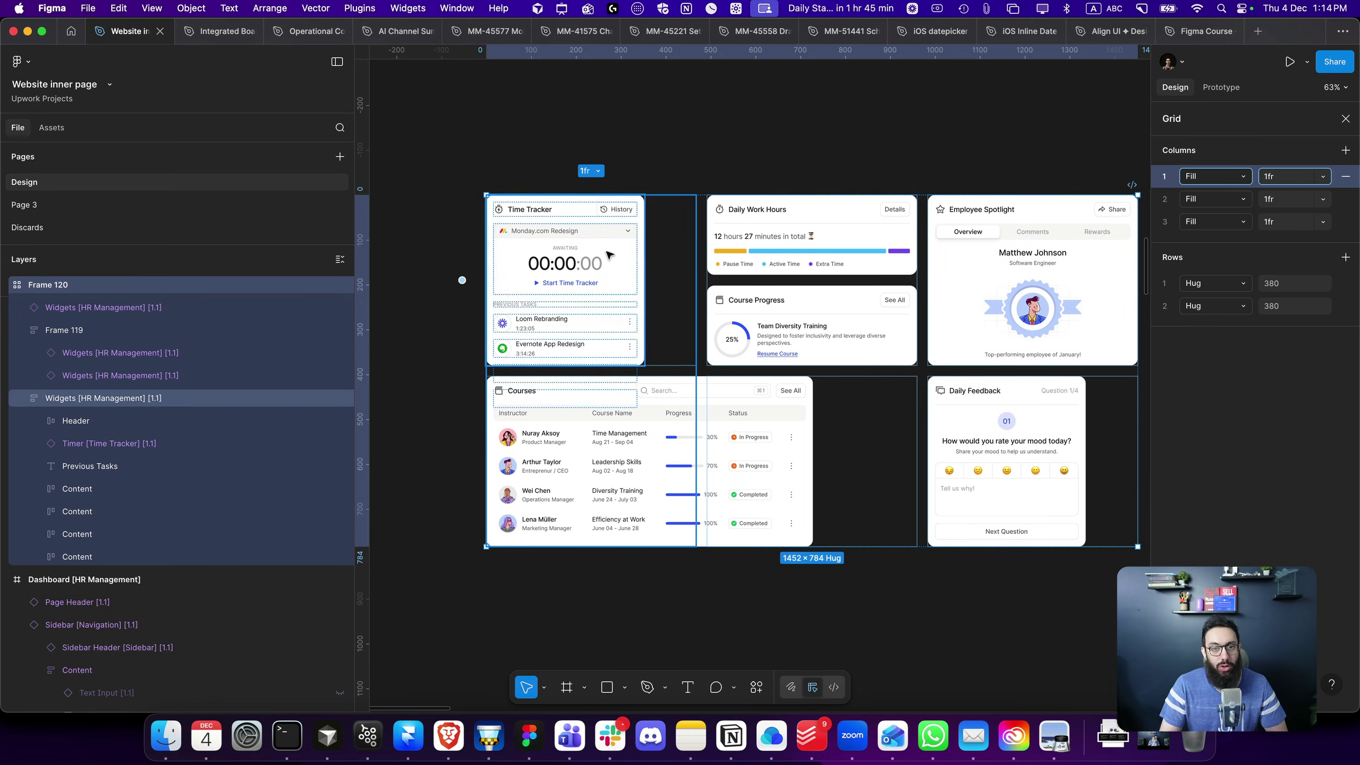
pyautogui.click(1235, 304)
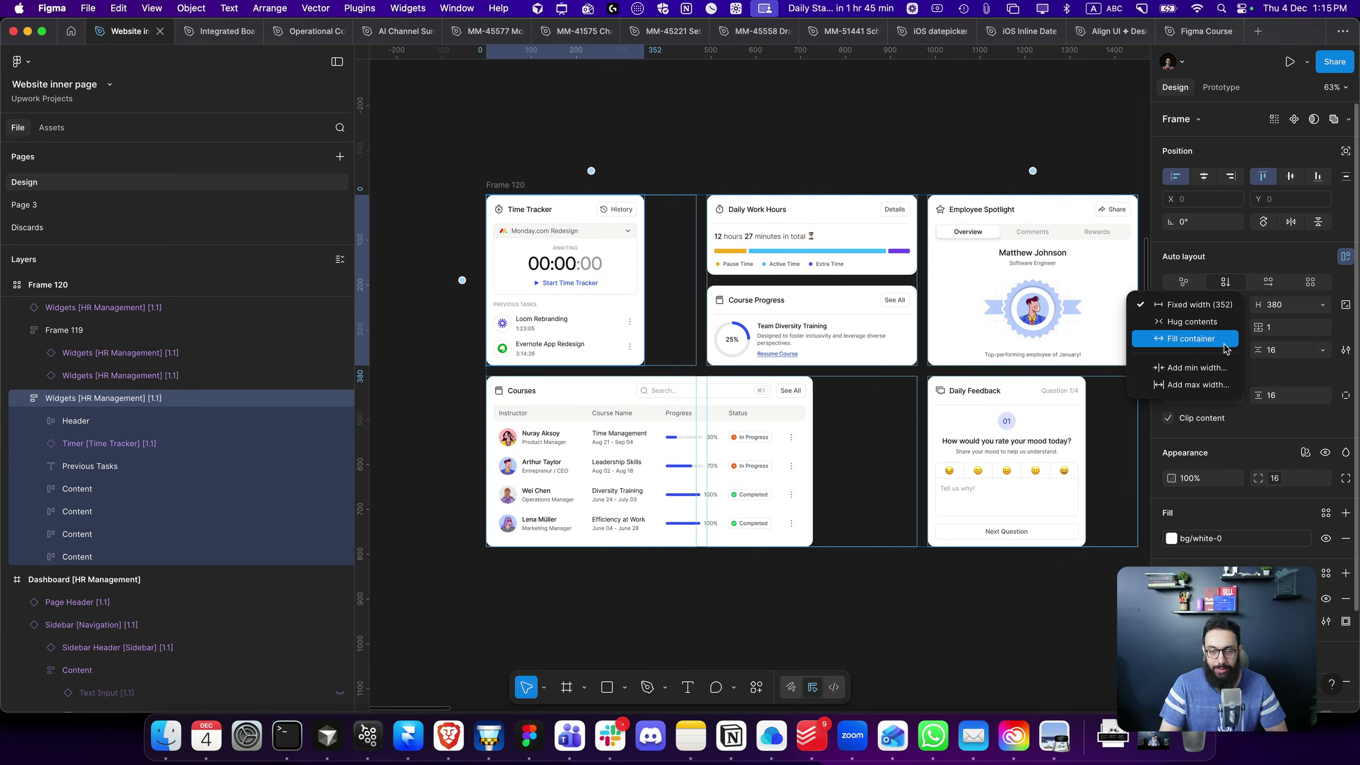
pyautogui.click(1172, 339)
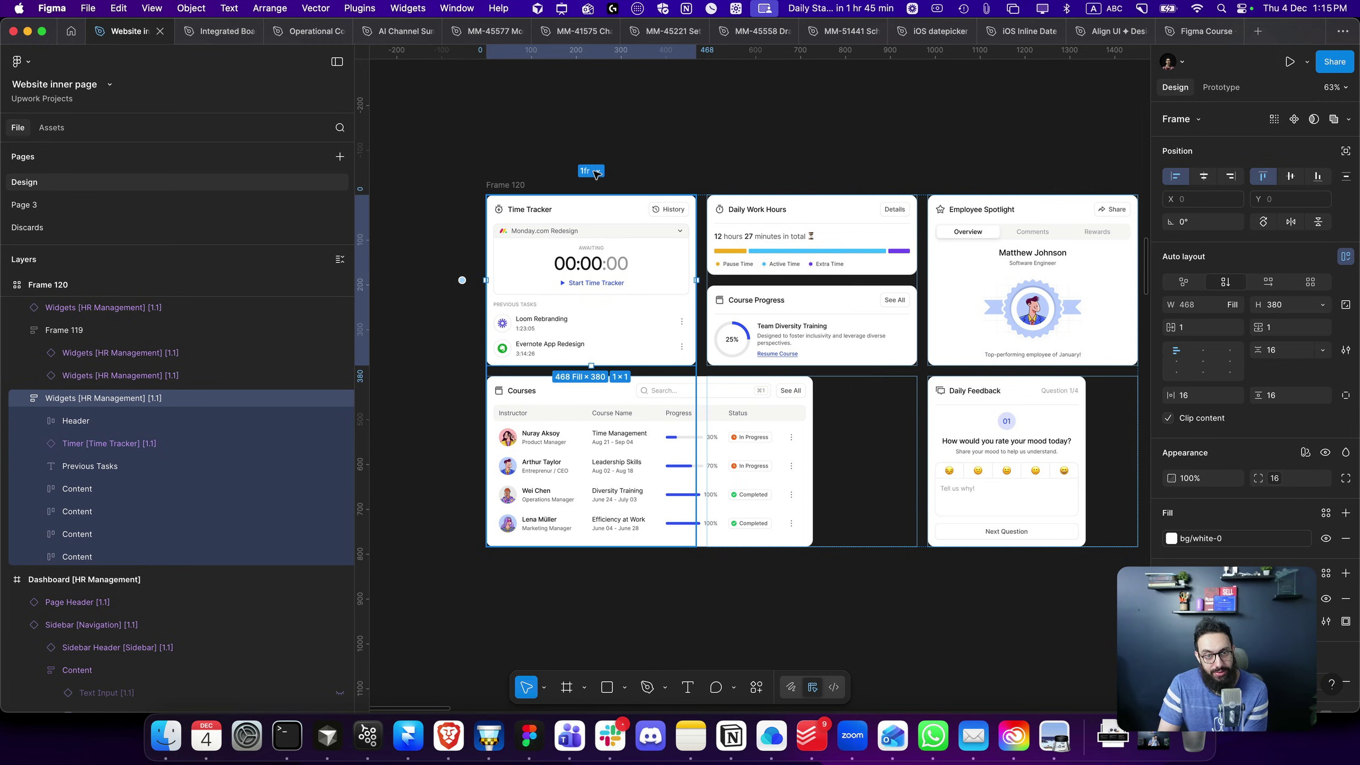
pyautogui.click(588, 172)
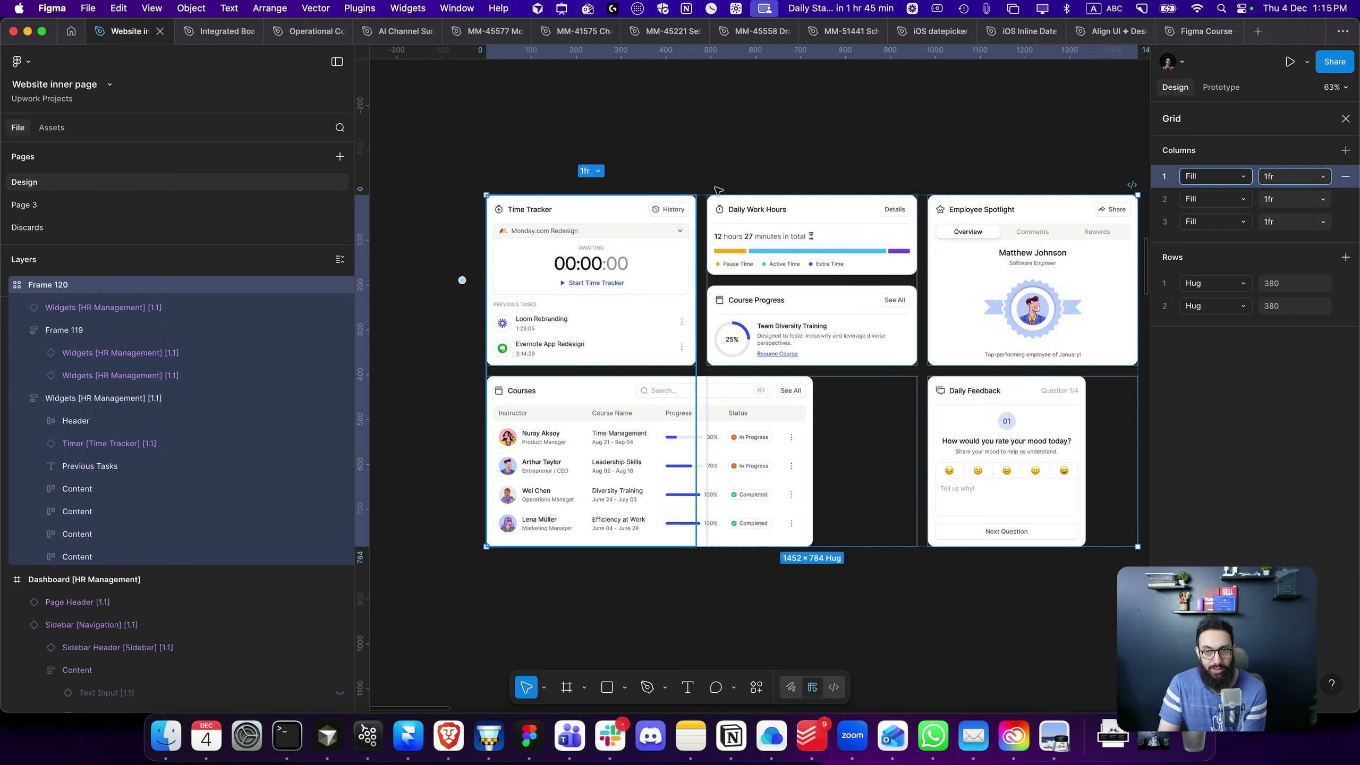
pyautogui.click(1323, 178)
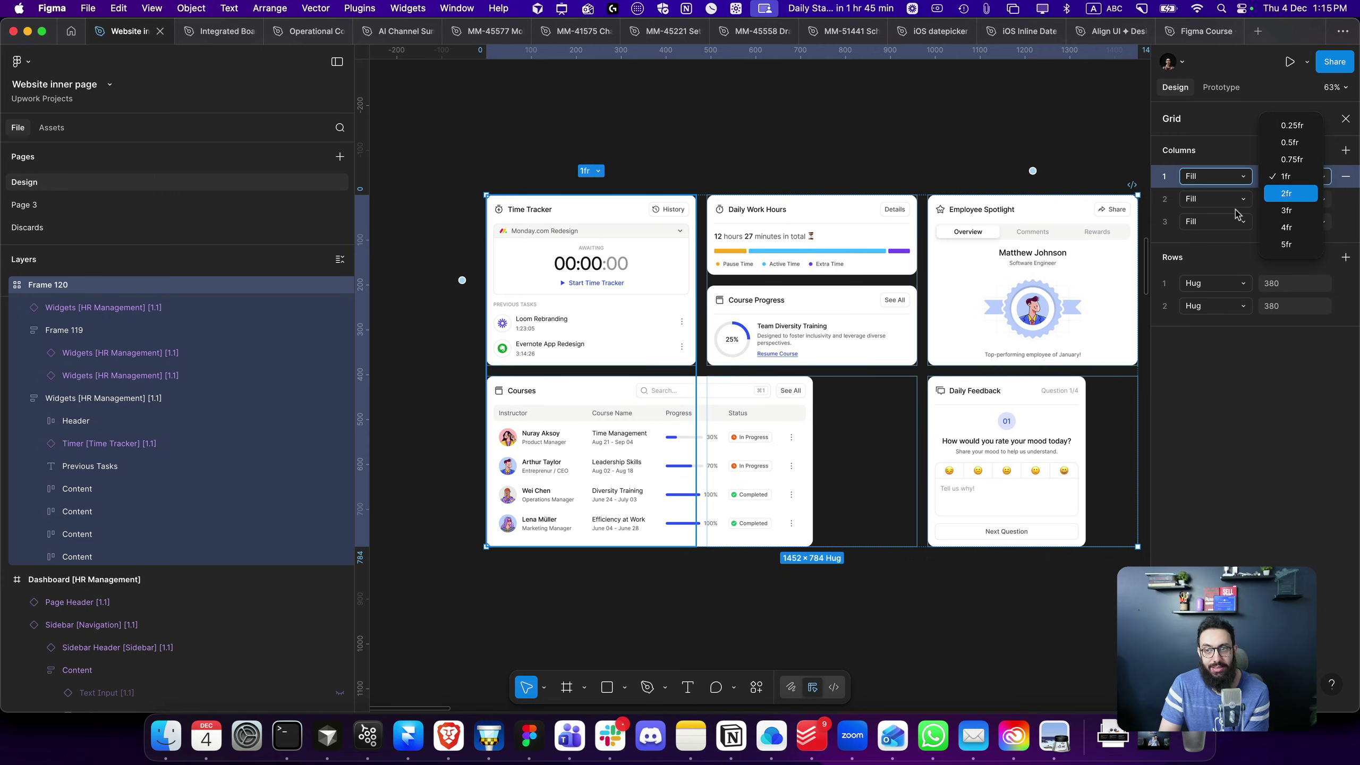
pyautogui.click(1292, 193)
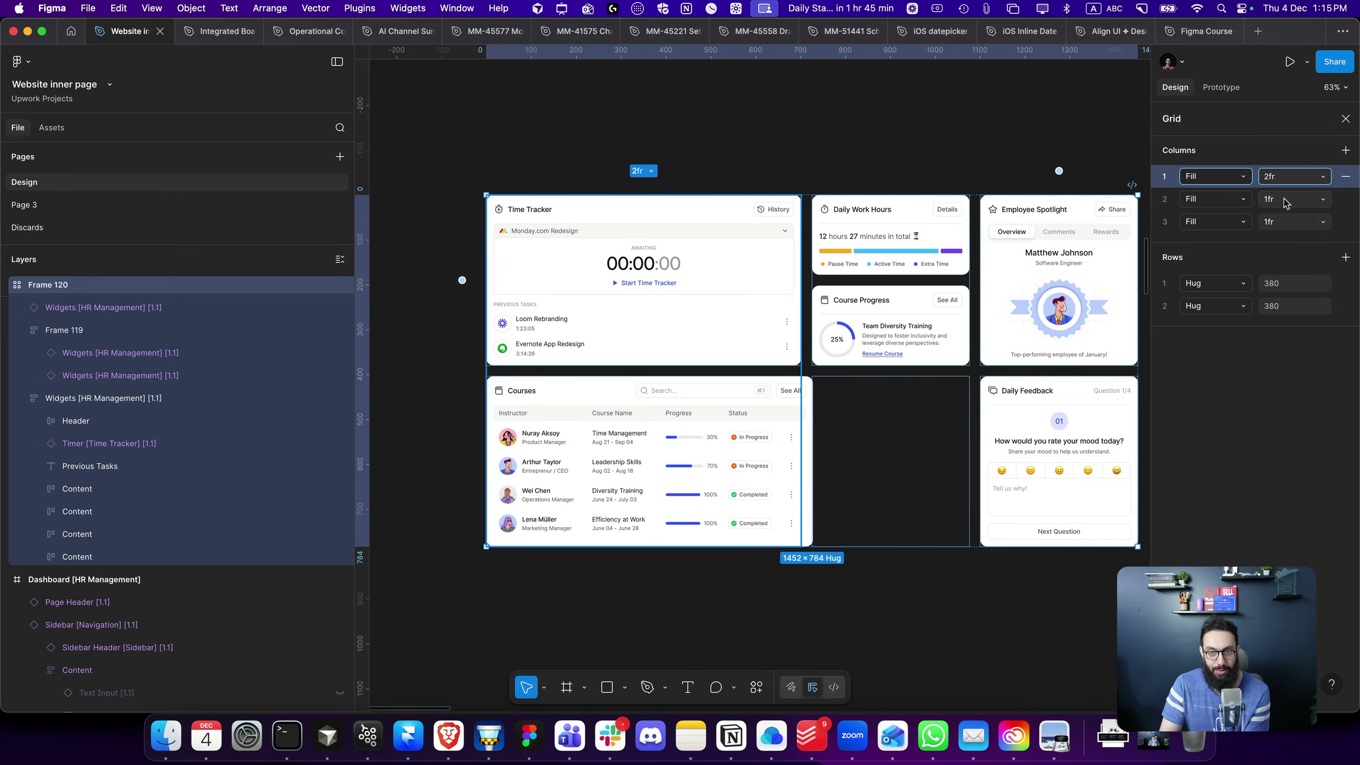
pyautogui.click(892, 142)
pyautogui.moveTo(863, 142); pyautogui.dragTo(786, 130)
pyautogui.hotkey('ctrl', 'r')
pyautogui.moveTo(384, 161)
pyautogui.mouseDown()
pyautogui.moveTo(510, 214)
pyautogui.moveTo(701, 351)
pyautogui.mouseUp()
pyautogui.moveTo(709, 173); pyautogui.dragTo(868, 352)
pyautogui.moveTo(873, 164); pyautogui.dragTo(1035, 360)
pyautogui.press('Escape')
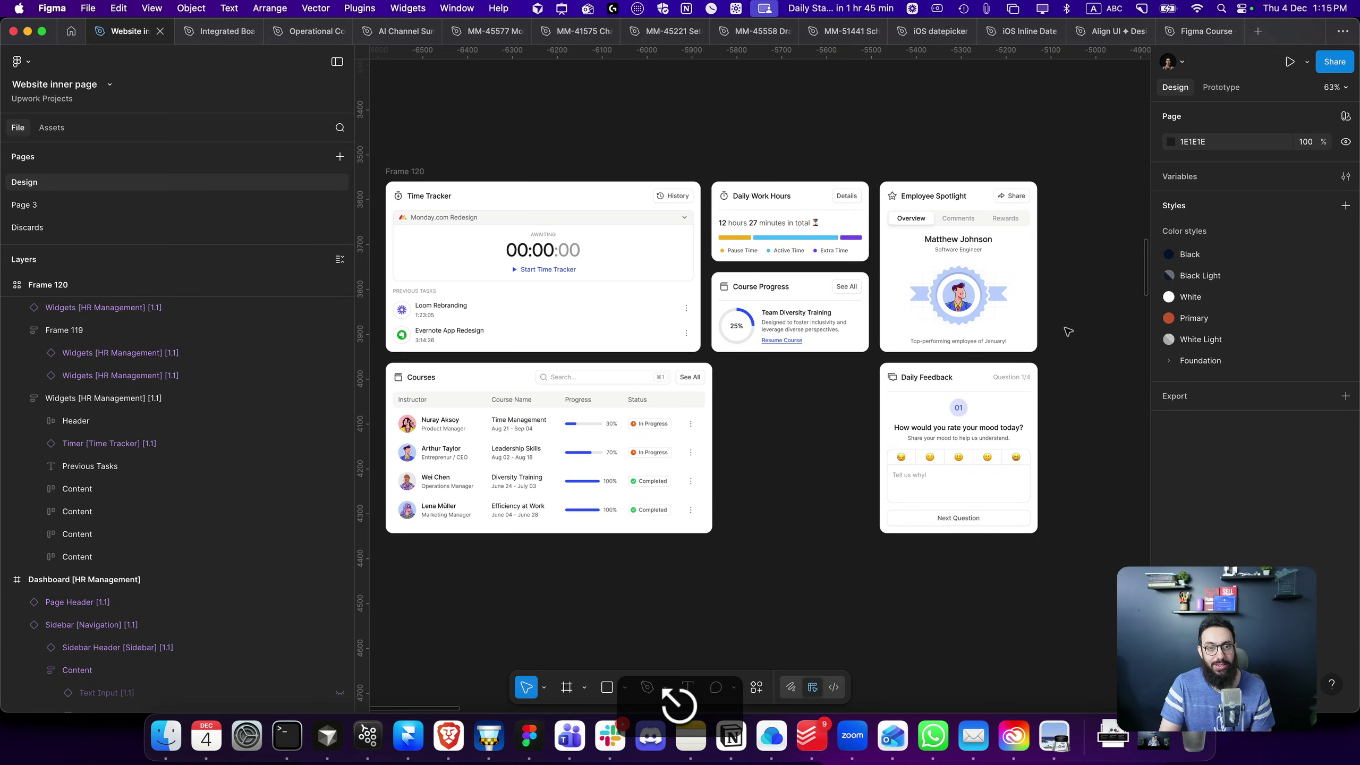
pyautogui.click(481, 203)
pyautogui.moveTo(469, 204); pyautogui.dragTo(554, 216)
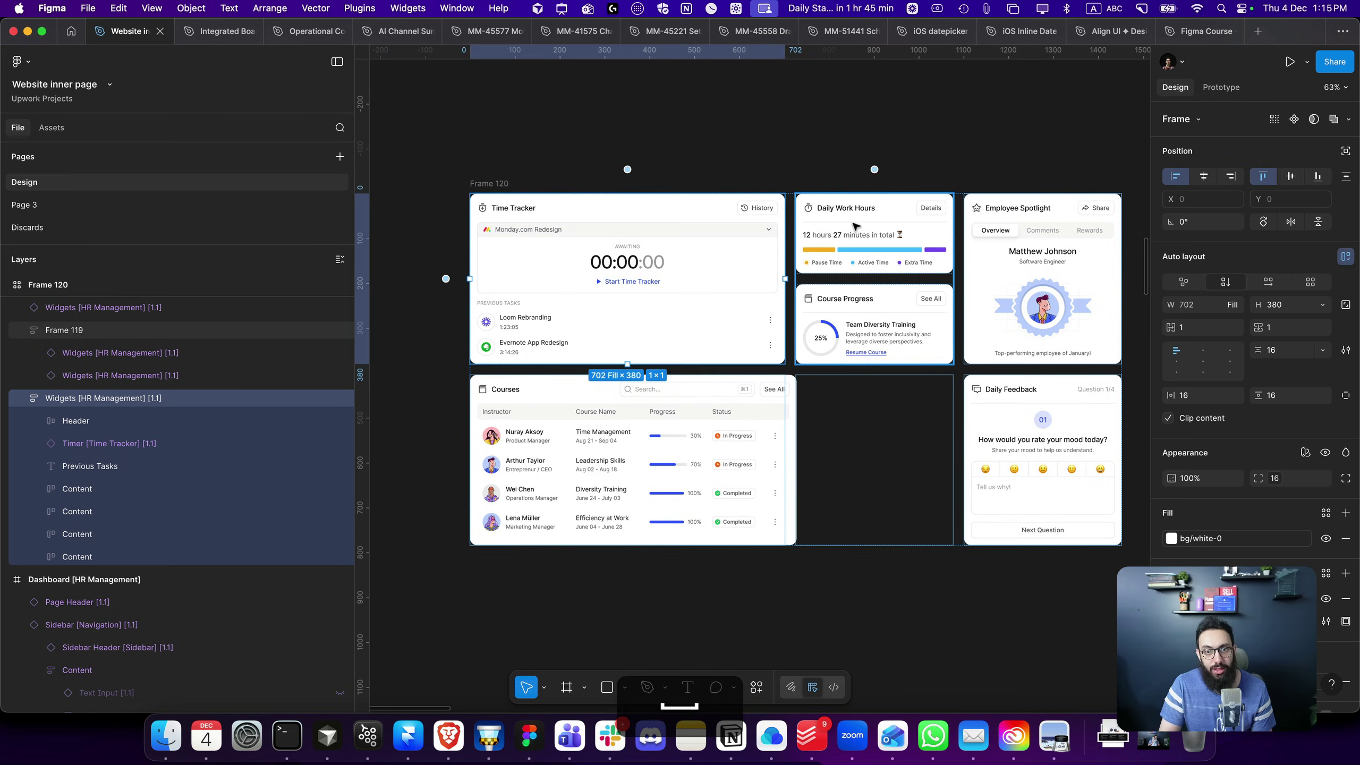
pyautogui.click(874, 170)
pyautogui.click(1041, 170)
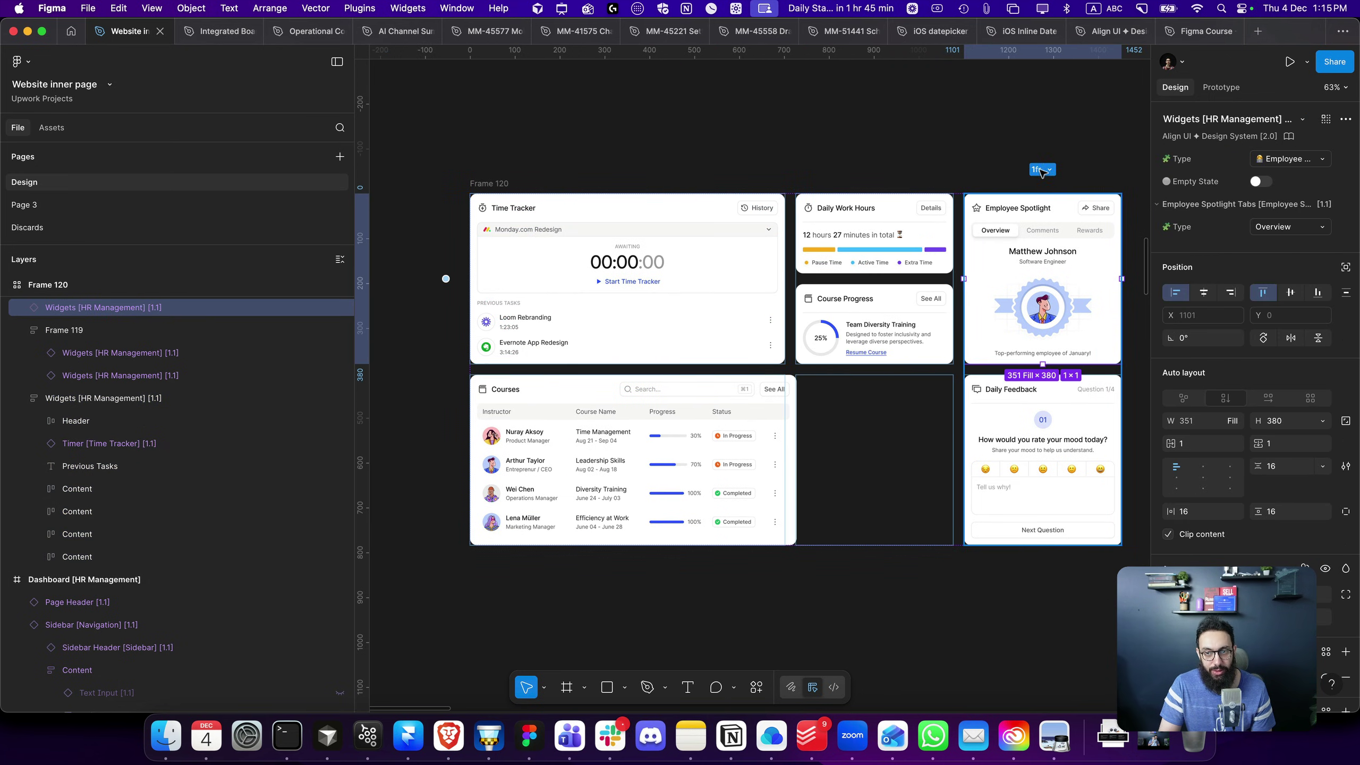
pyautogui.click(1039, 170)
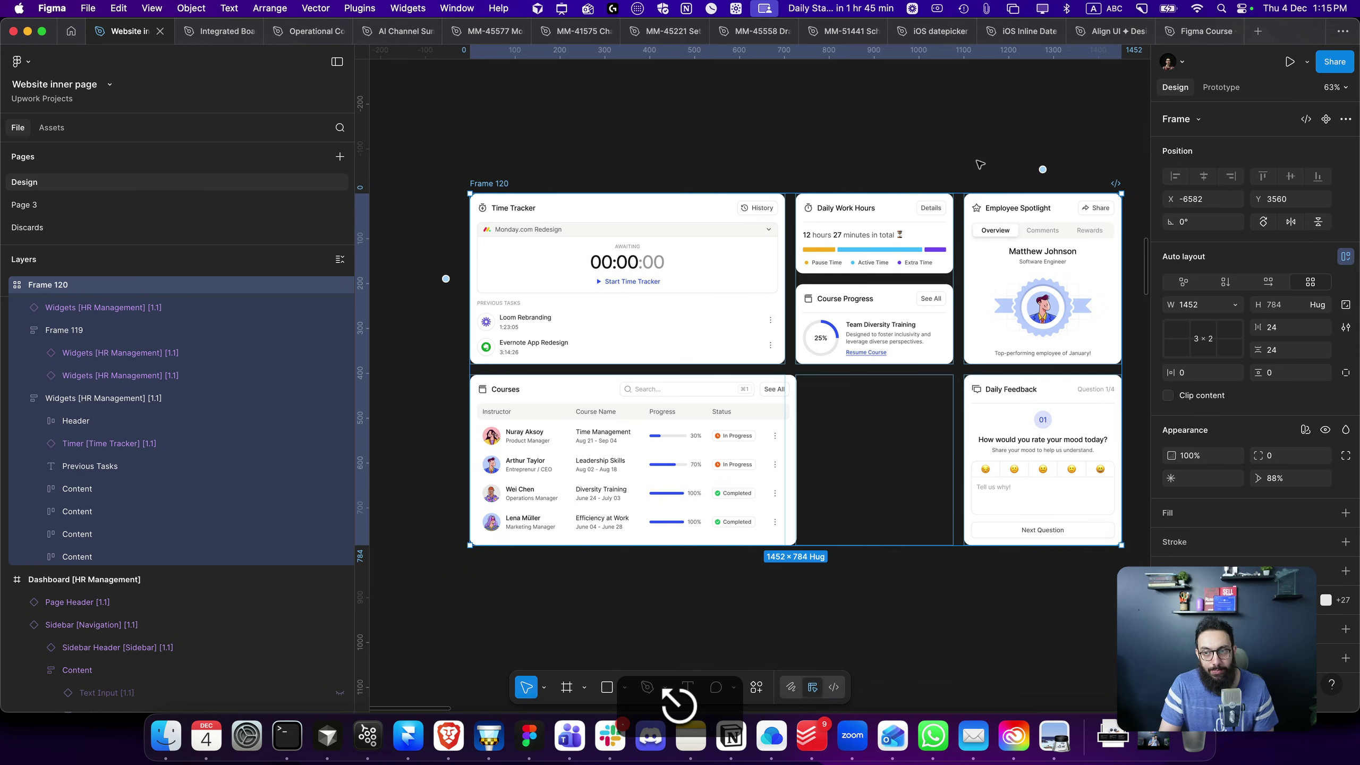
pyautogui.click(1042, 170)
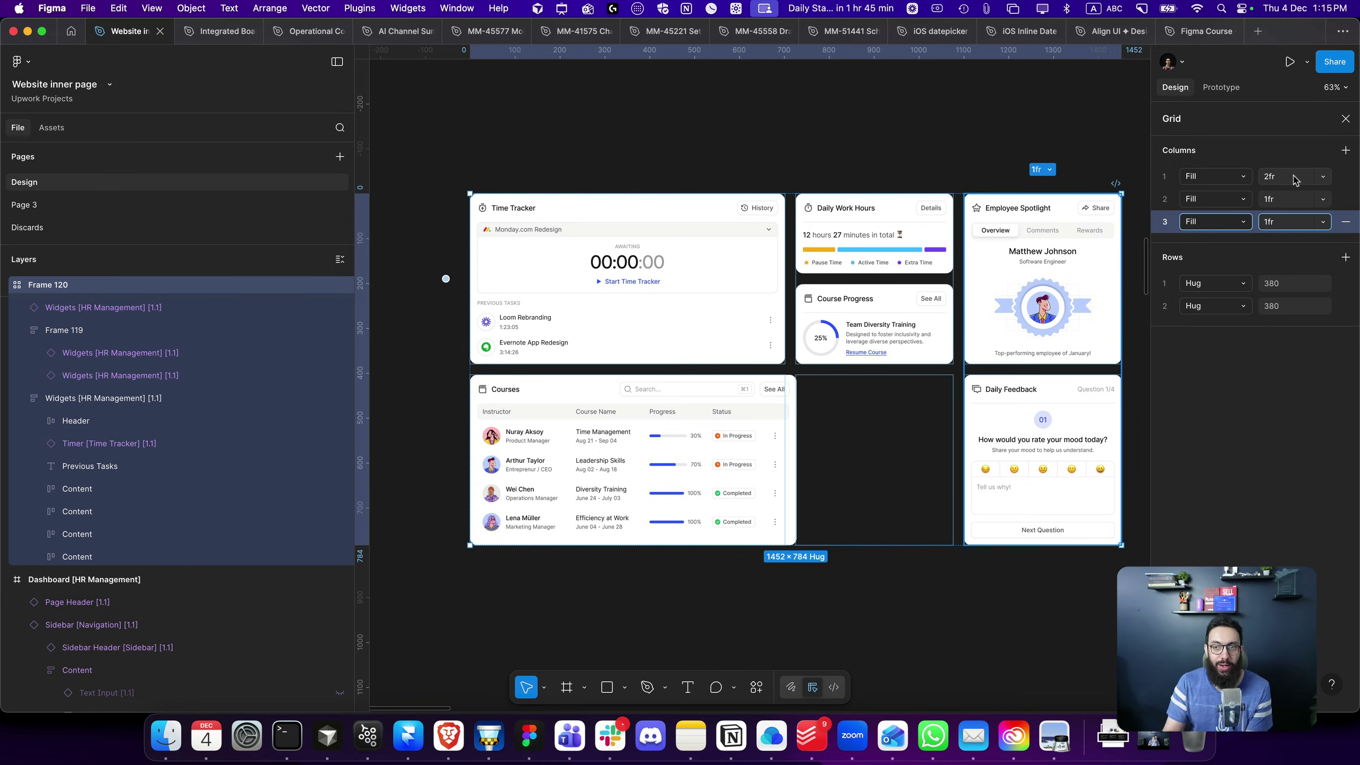
pyautogui.click(1323, 183)
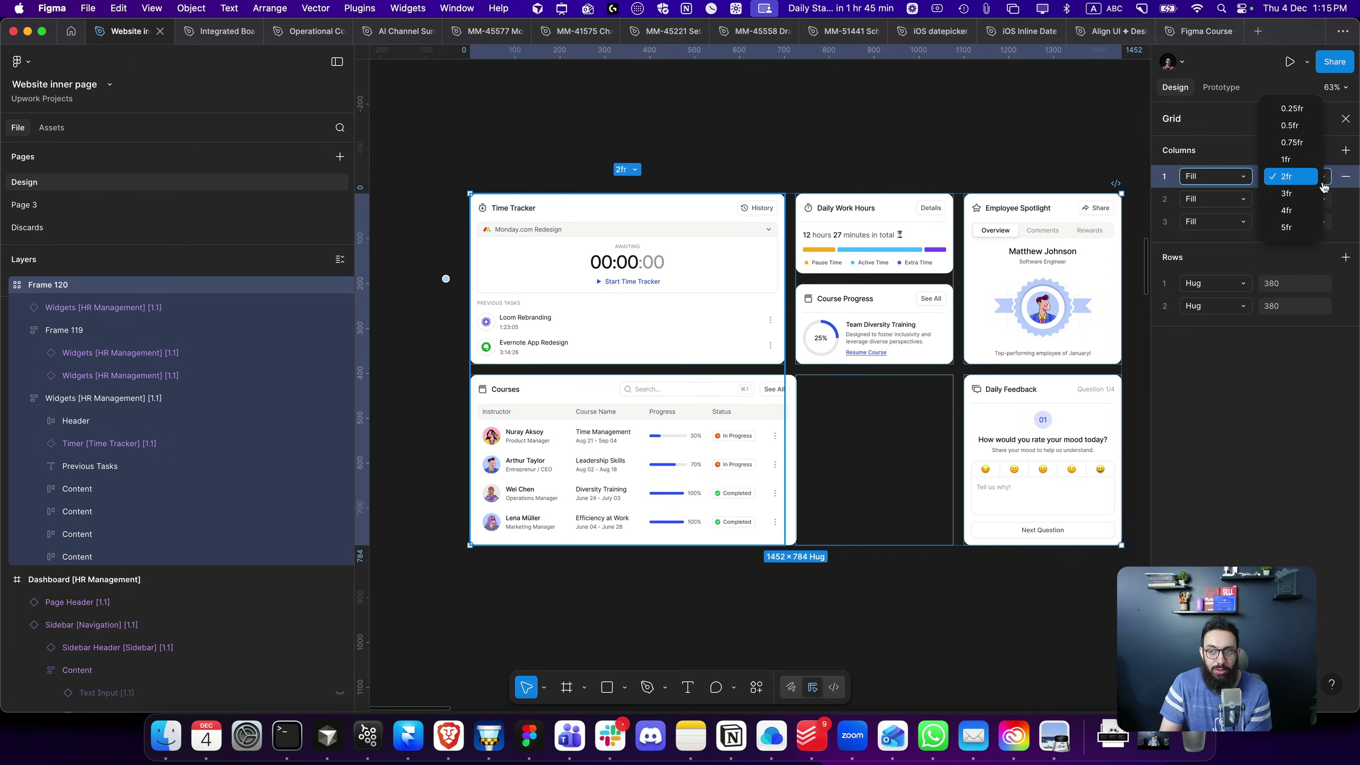
pyautogui.click(1300, 194)
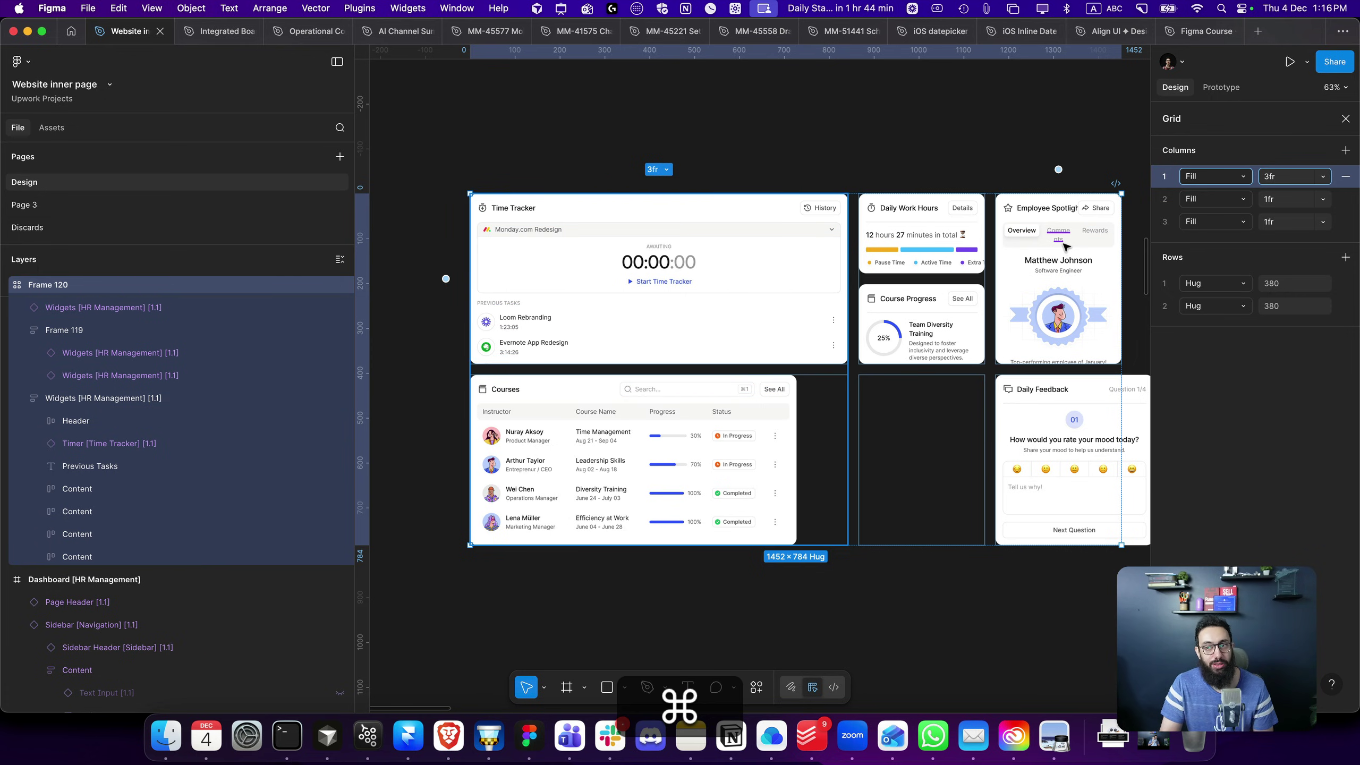
pyautogui.press('super+z')
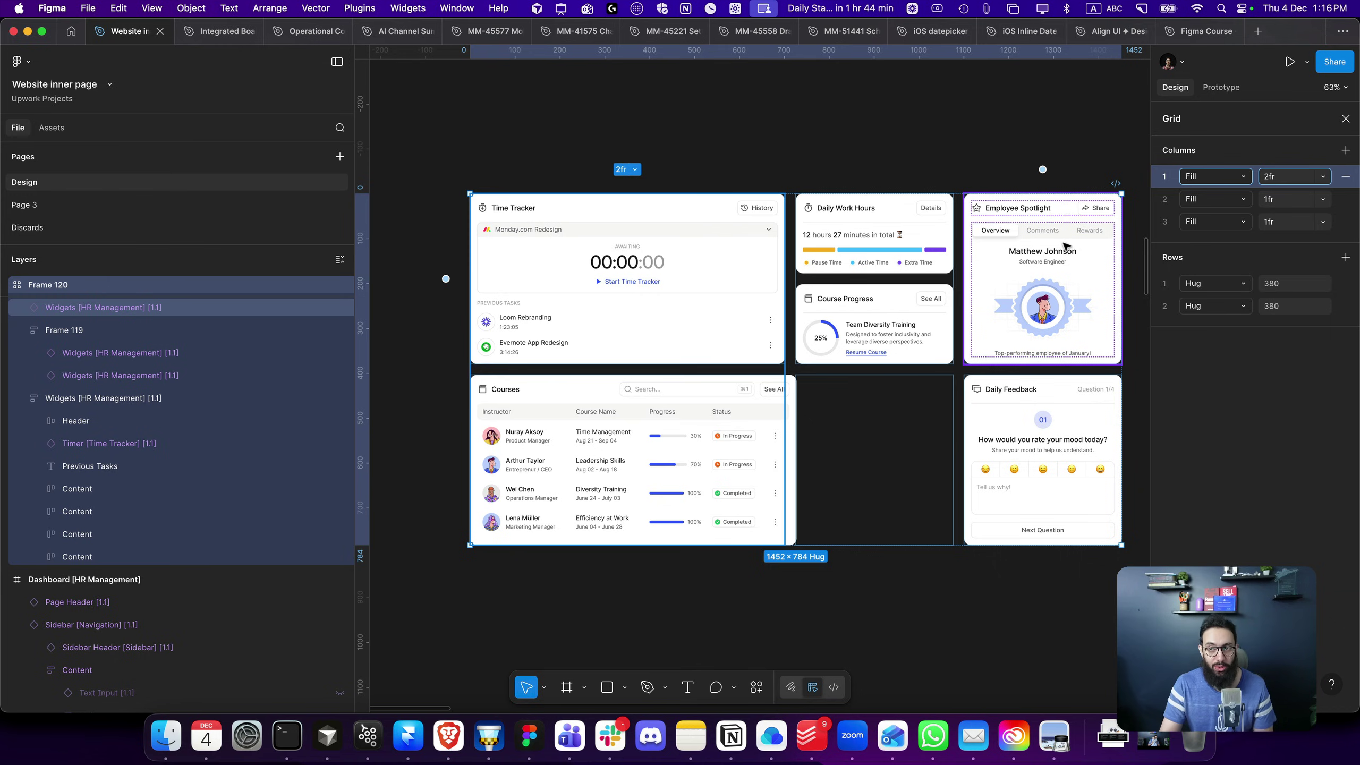
pyautogui.click(1322, 183)
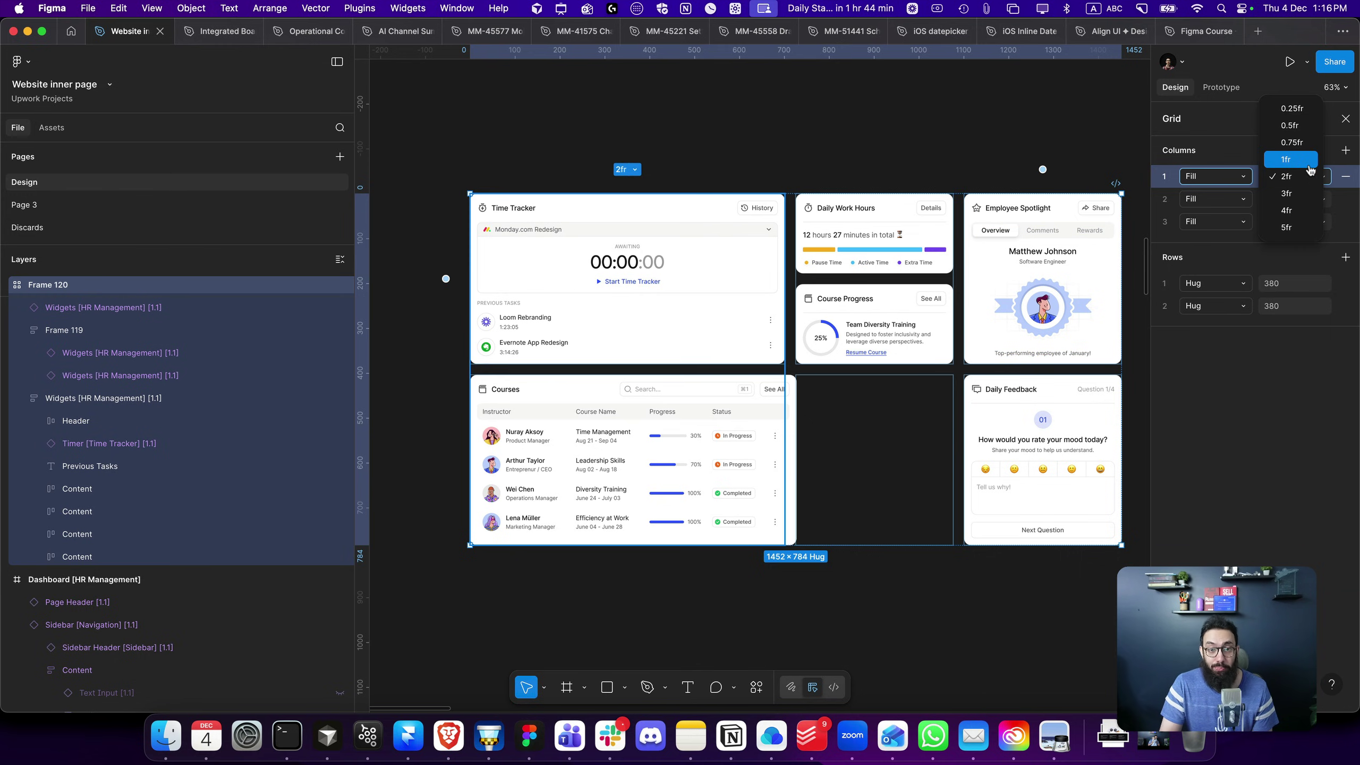
# Keep column 1 at 1fr and set columns 2 and 3 to 0.75fr each
pyautogui.click(1309, 166)
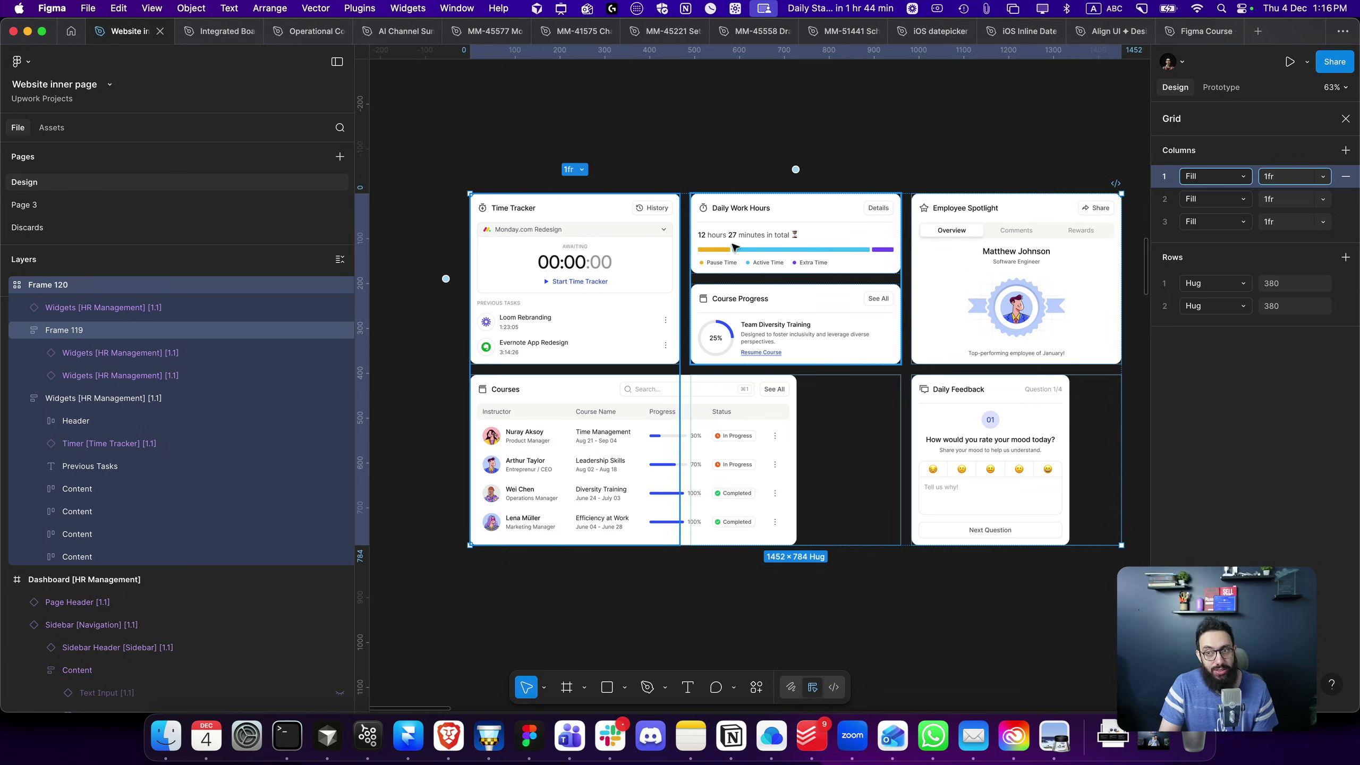
pyautogui.click(1322, 201)
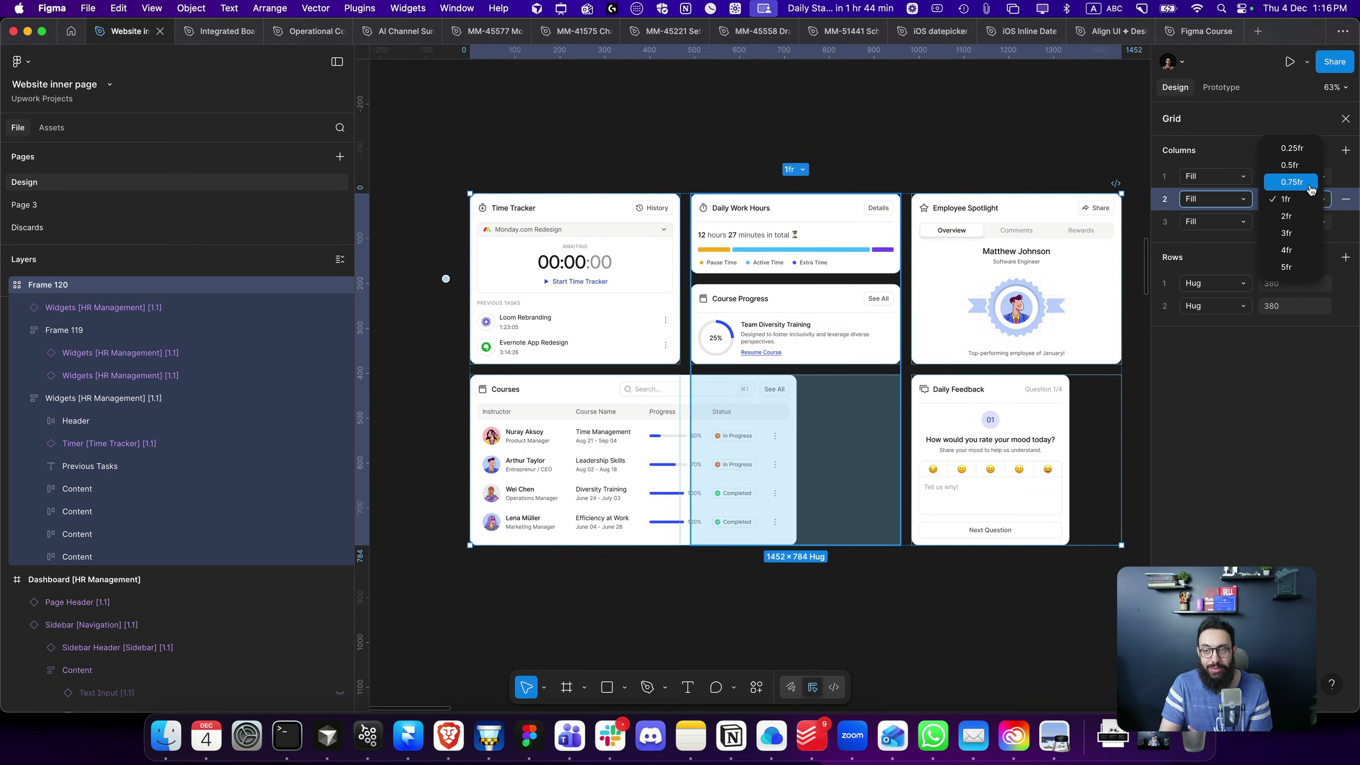
pyautogui.click(1308, 185)
pyautogui.click(1322, 221)
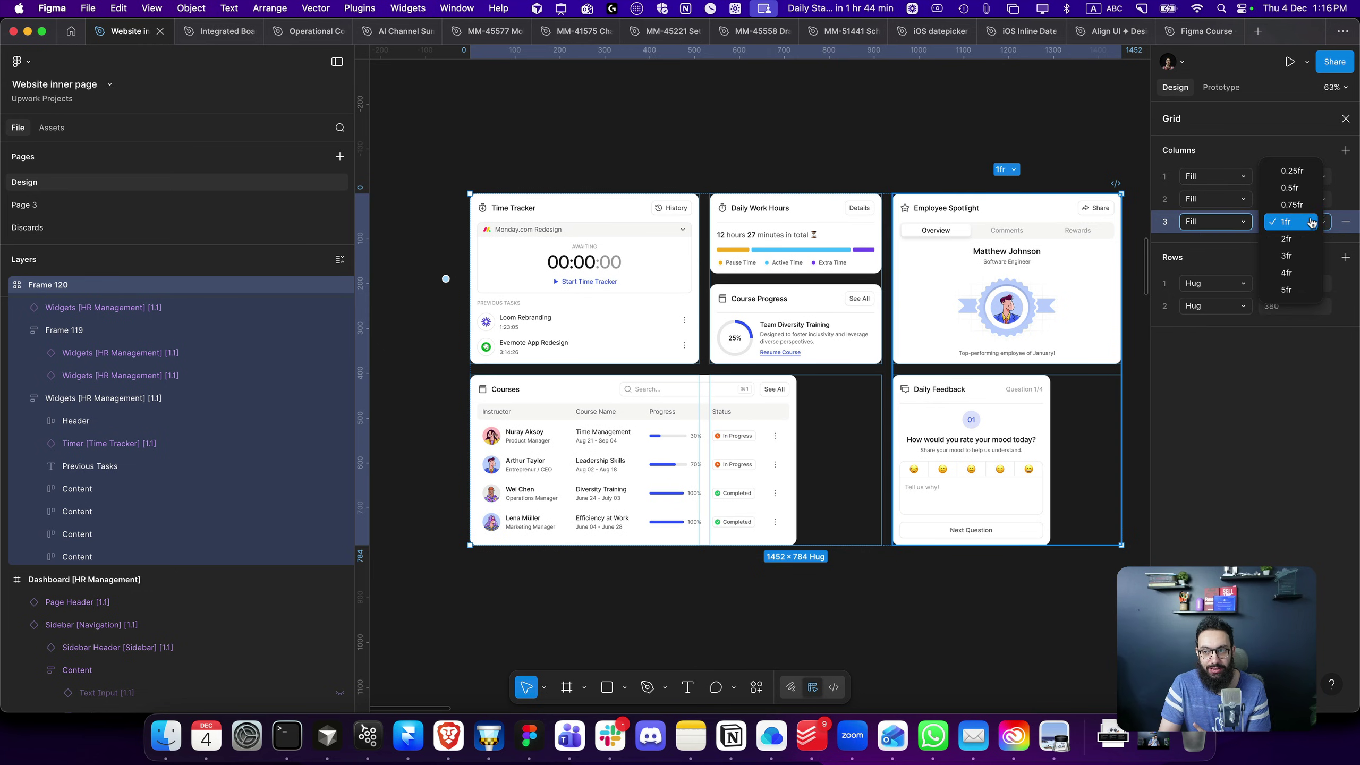
pyautogui.click(1303, 205)
# Select Time Tracker, Employee Spotlight, then Frame 120 to review the new sizes
pyautogui.press('Escape')
pyautogui.click(591, 264)
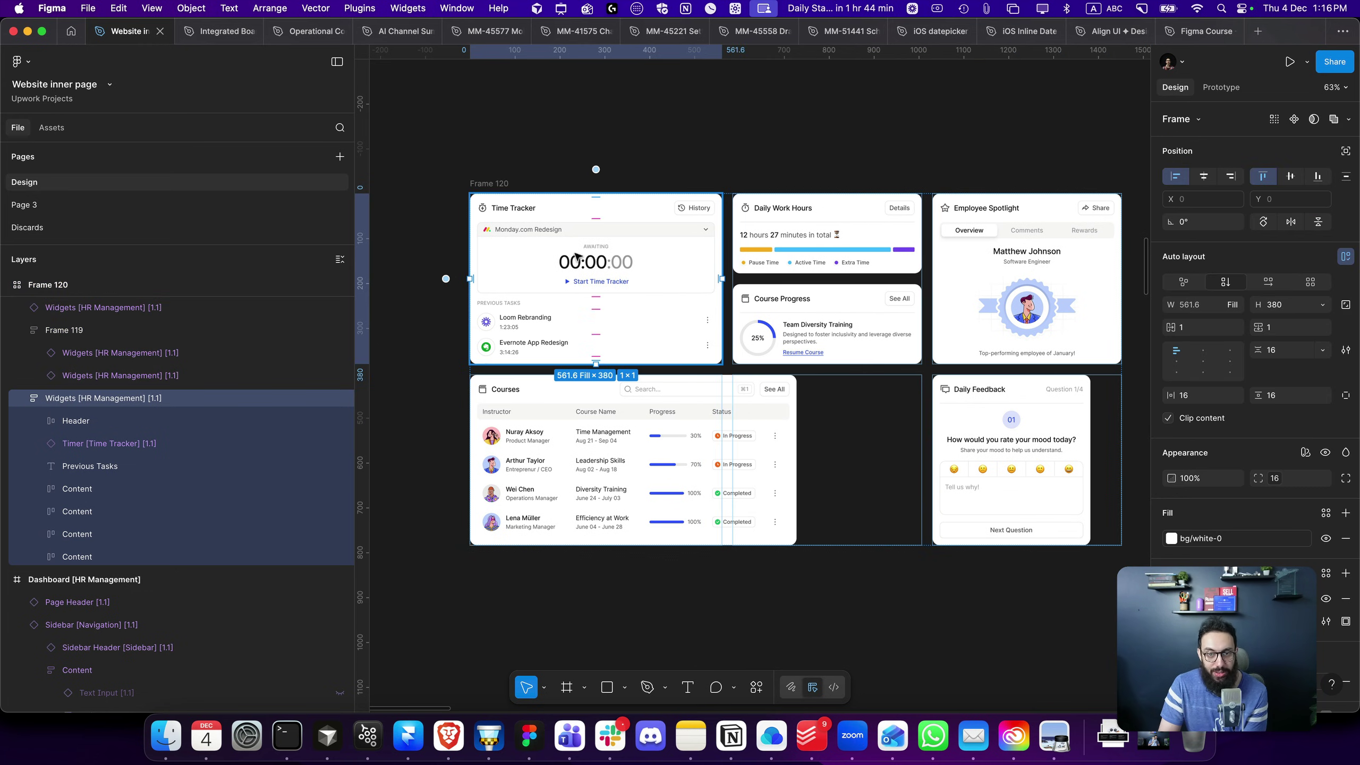
pyautogui.click(1019, 268)
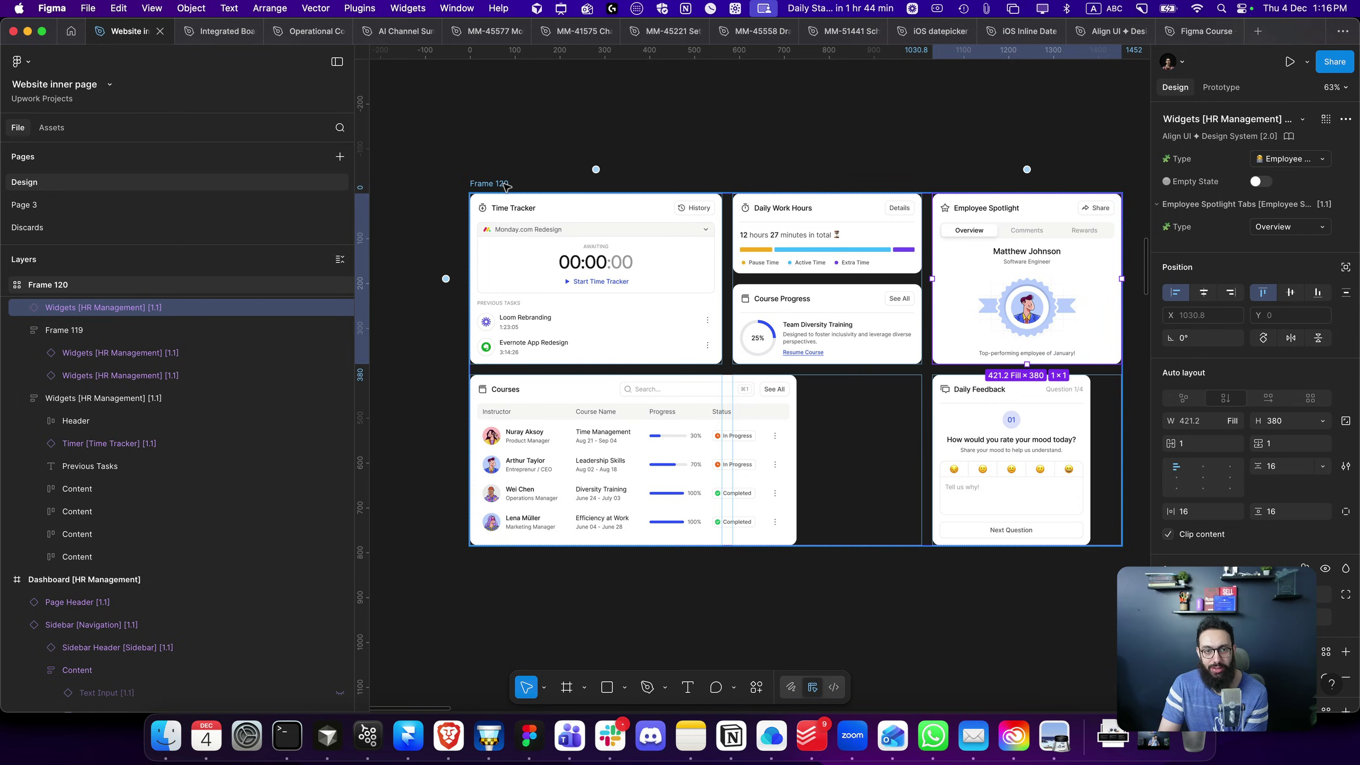
pyautogui.click(523, 183)
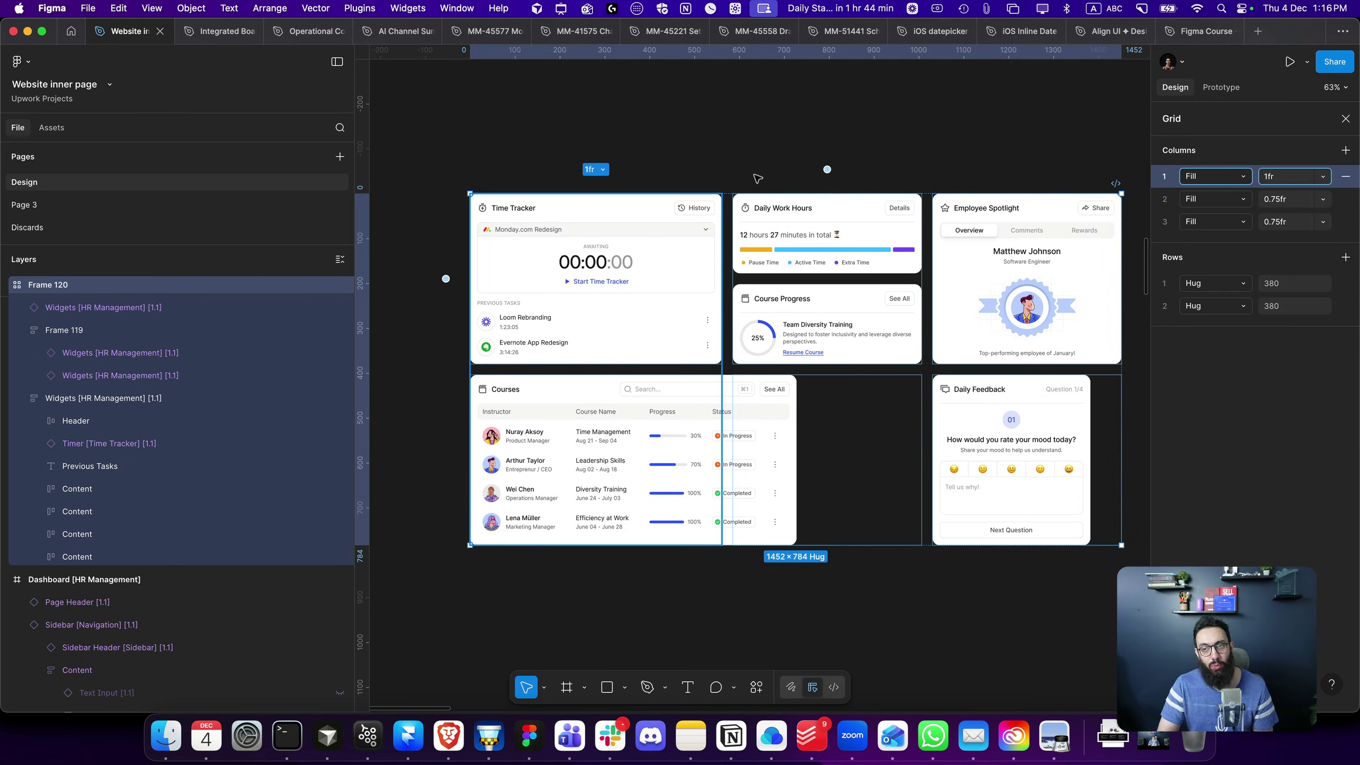
pyautogui.hotkey('ctrl', 'alt', 'space')
pyautogui.write('1+')
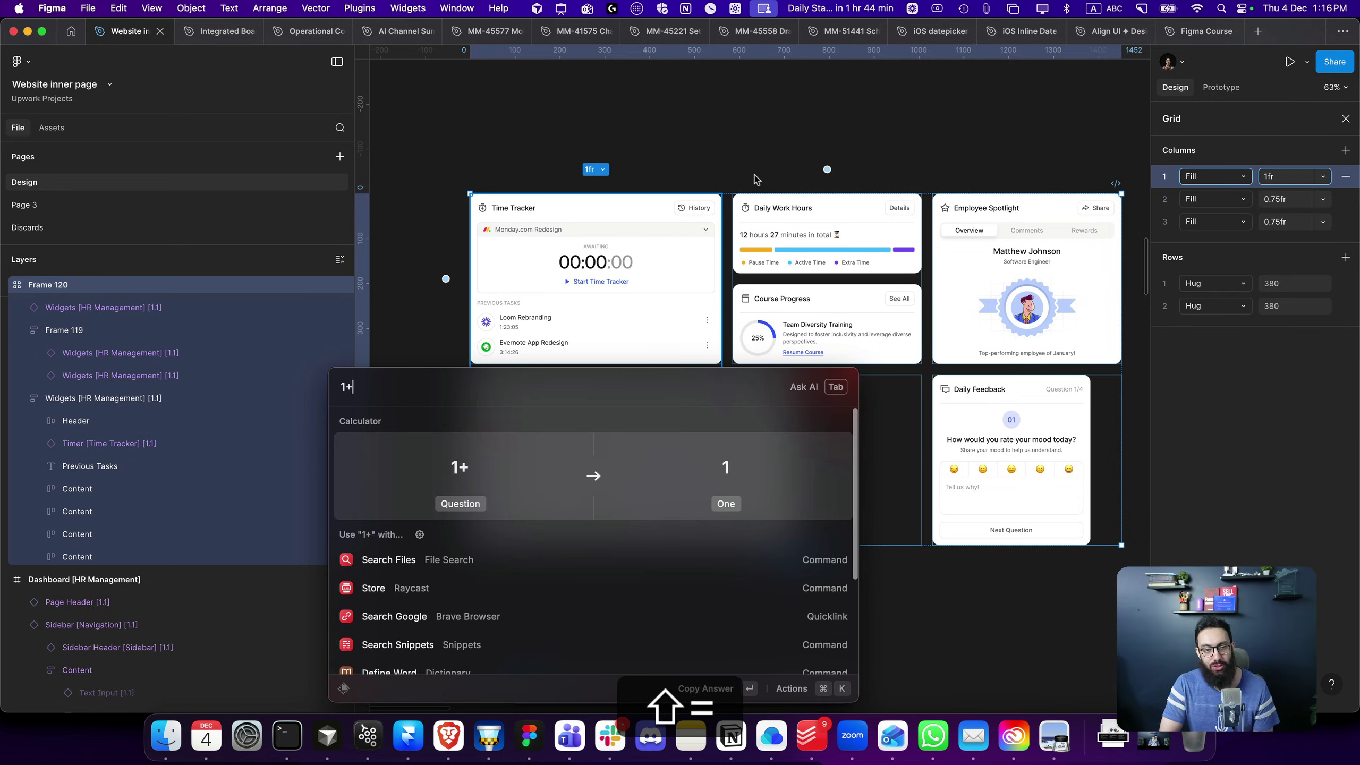
pyautogui.write('0.75+0.75')
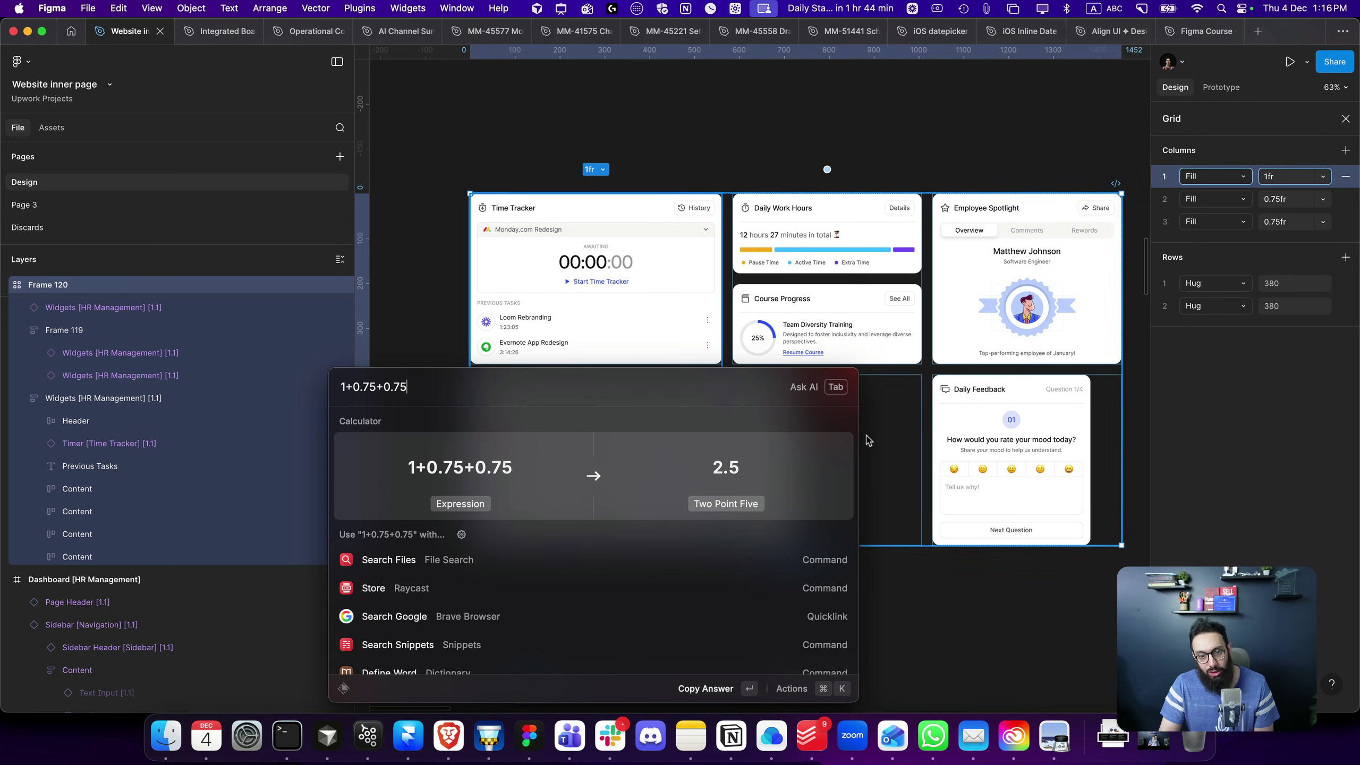
pyautogui.press('Escape')
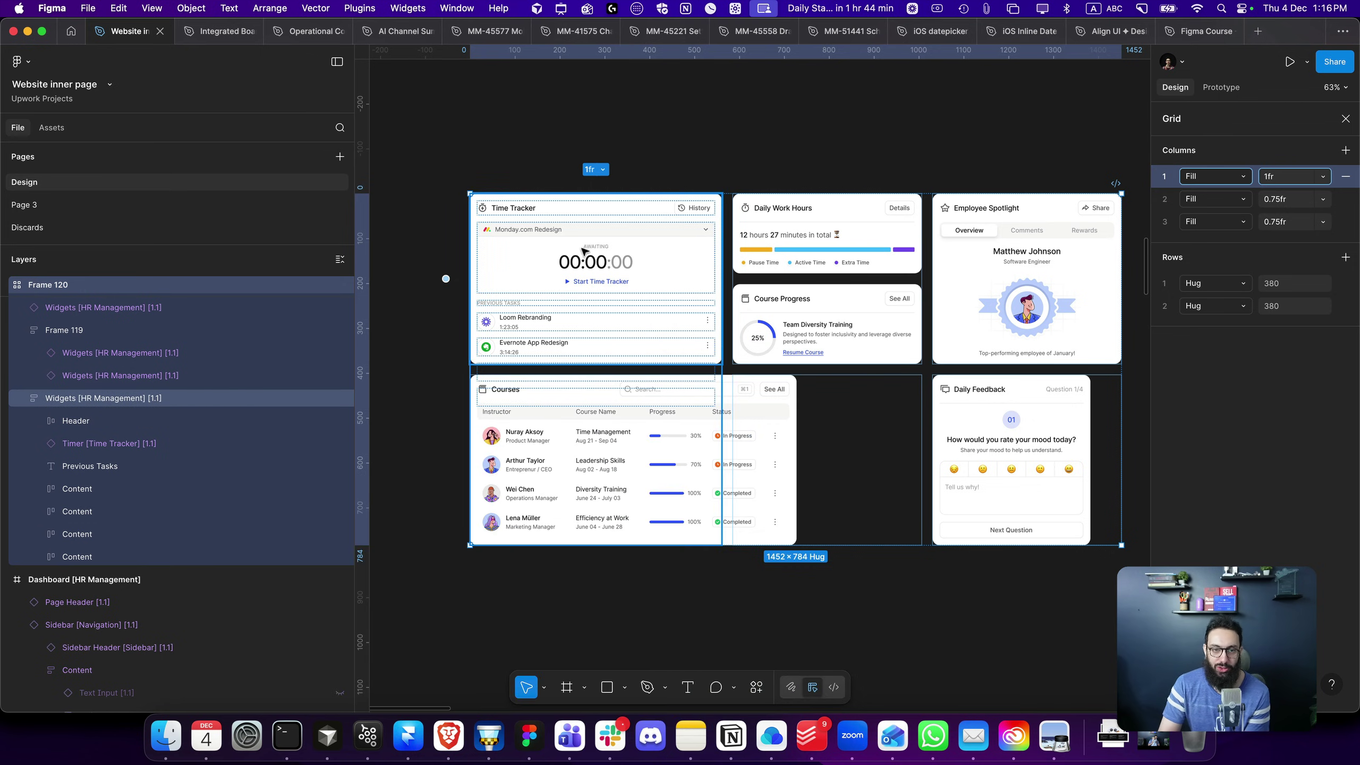
# Set the Courses widget's width to Fill container
pyautogui.click(482, 171)
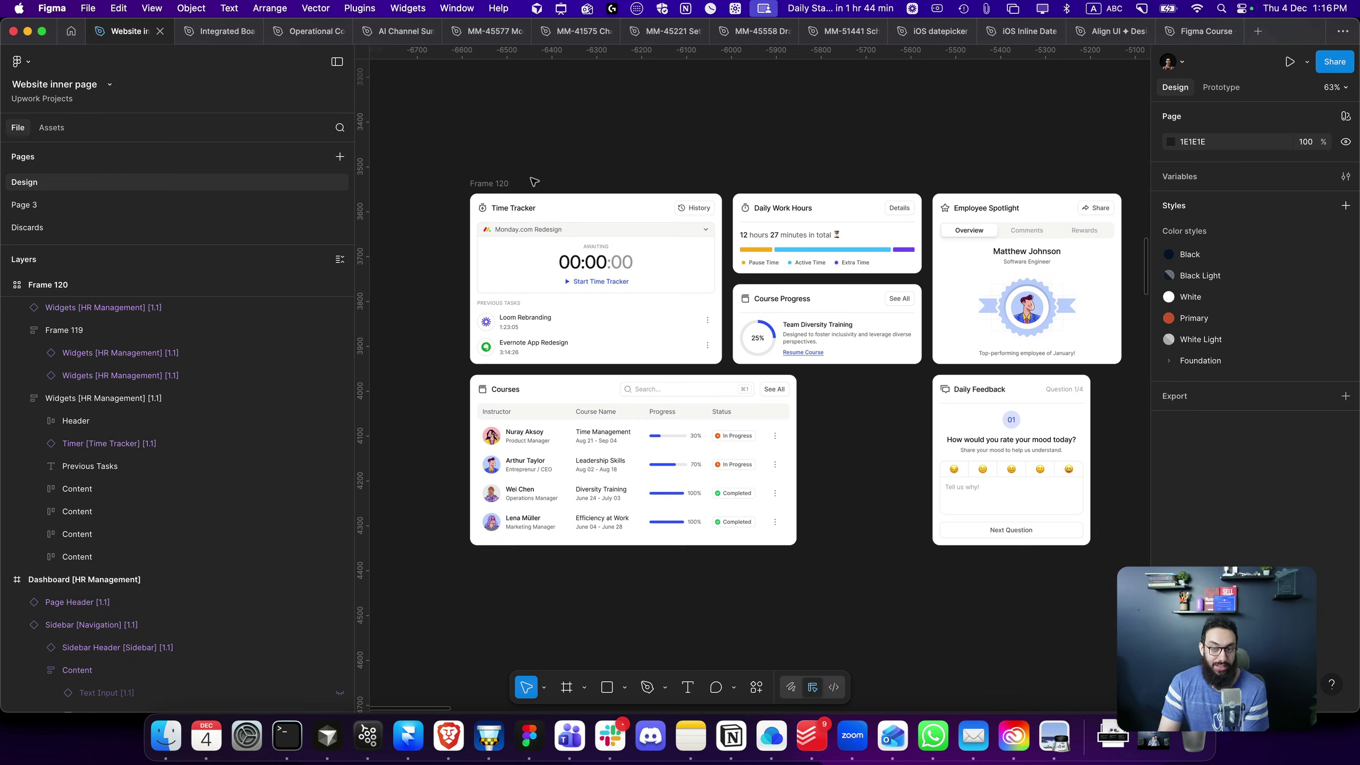
pyautogui.click(711, 441)
pyautogui.click(1234, 370)
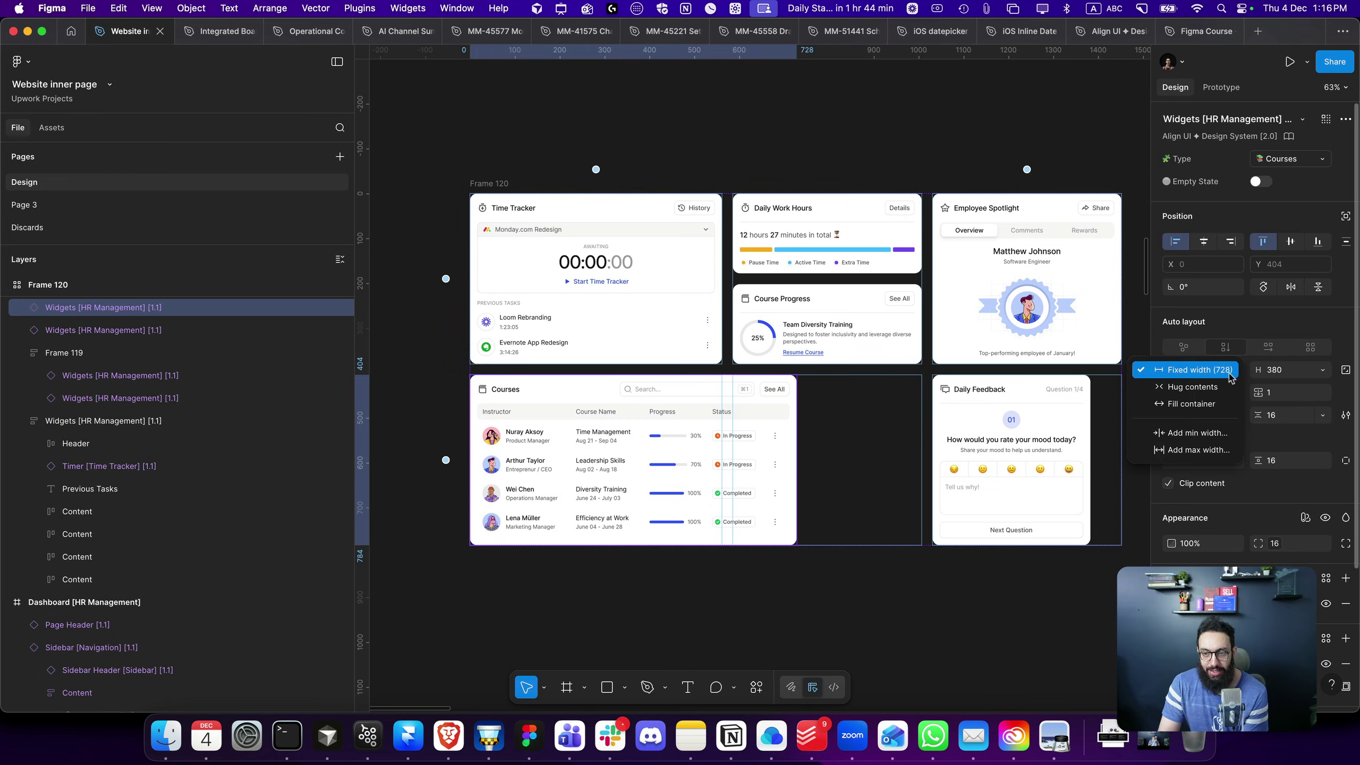
pyautogui.click(1224, 406)
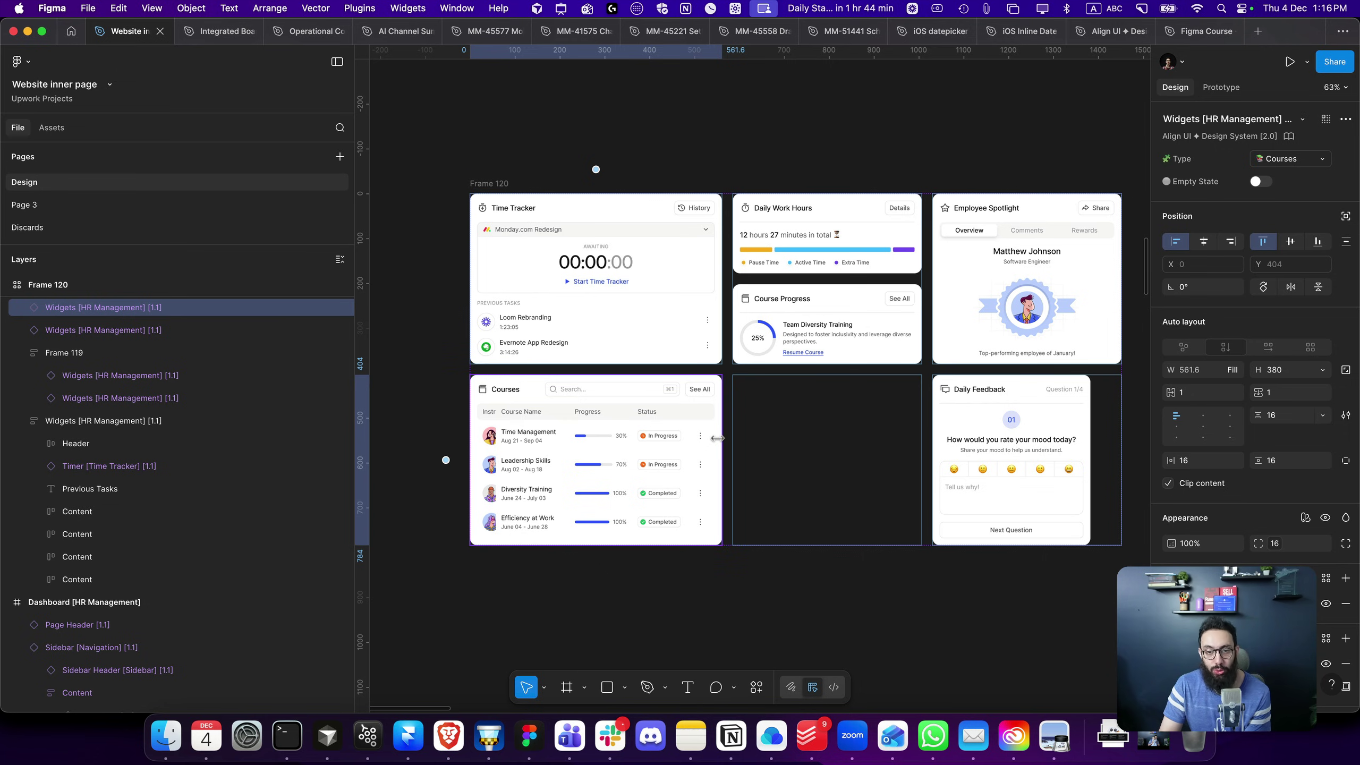
# Stretch Courses across two grid columns, undoing an accidental three-column span
pyautogui.moveTo(1173, 392); pyautogui.dragTo(1175, 392)
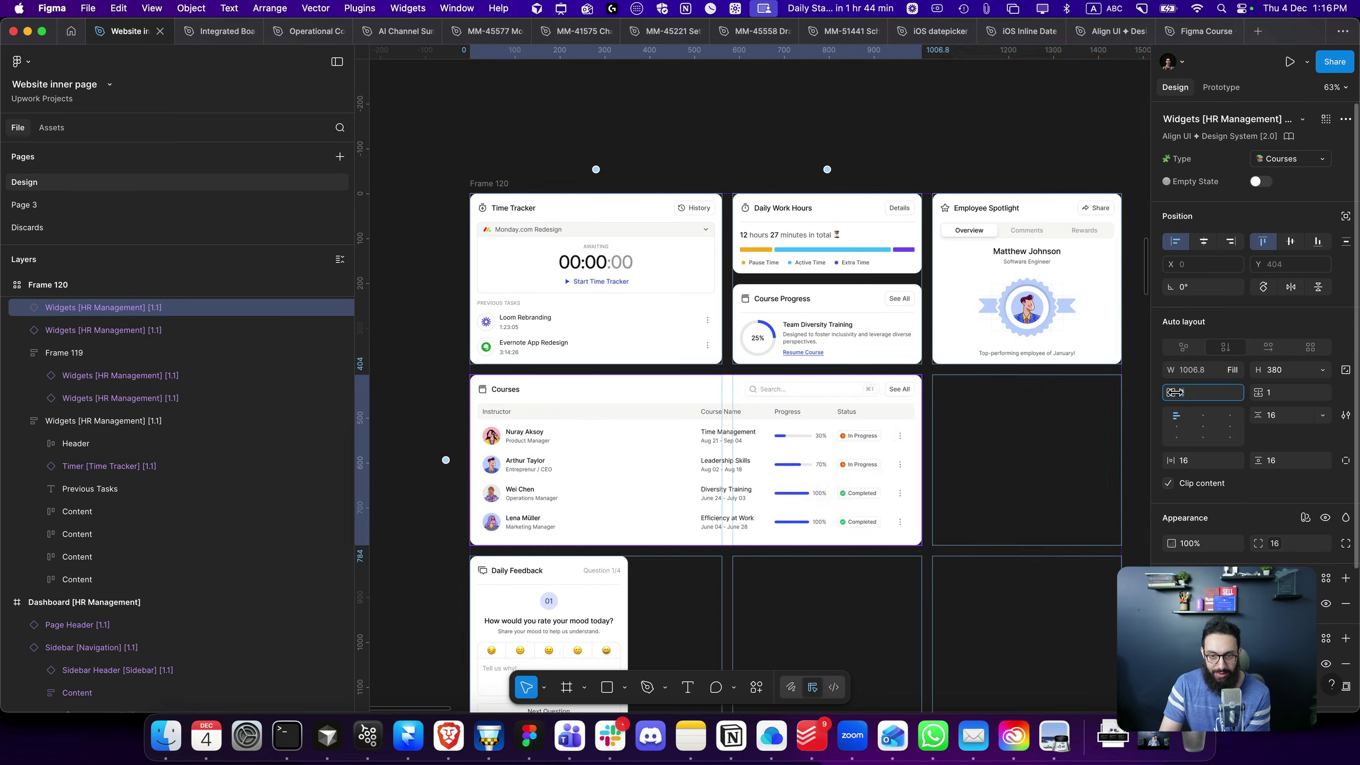
pyautogui.press('super+z')
pyautogui.press('super+z')
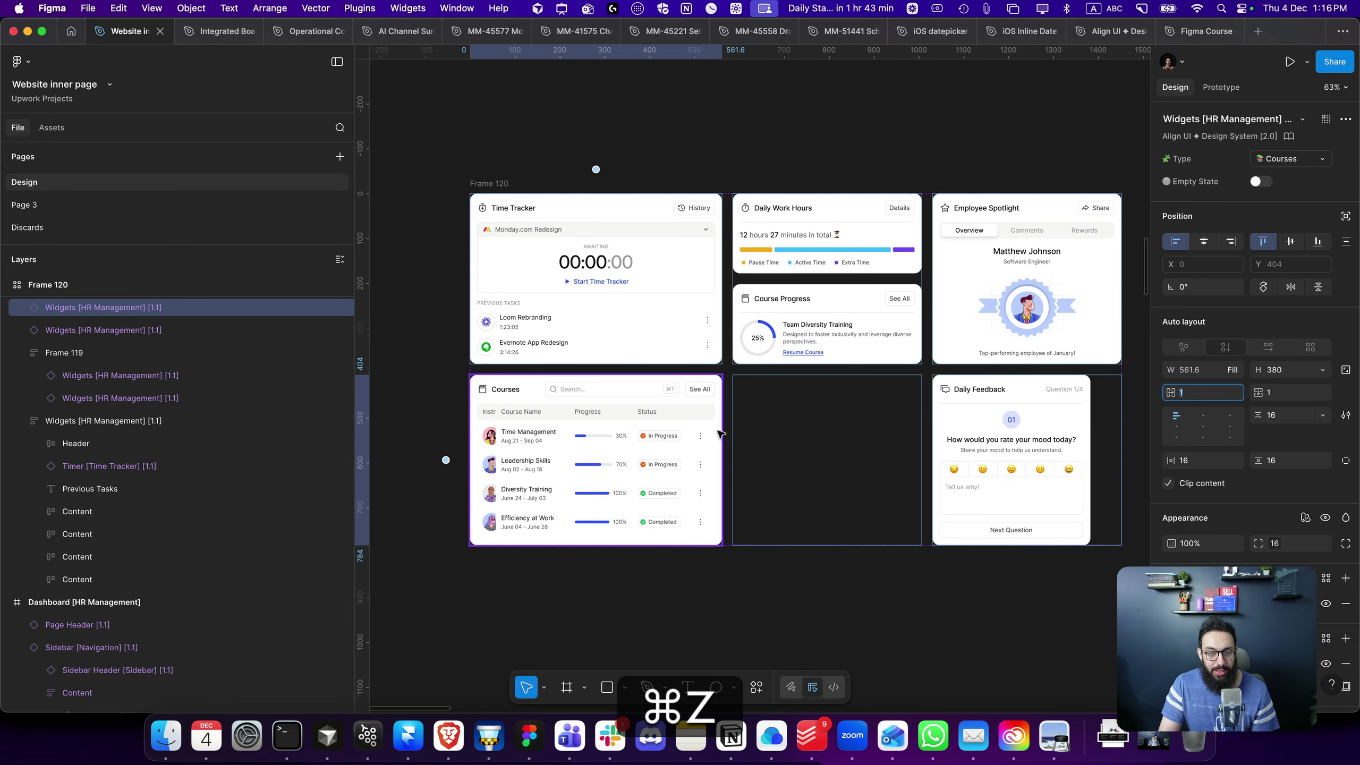
pyautogui.moveTo(722, 435); pyautogui.dragTo(922, 431)
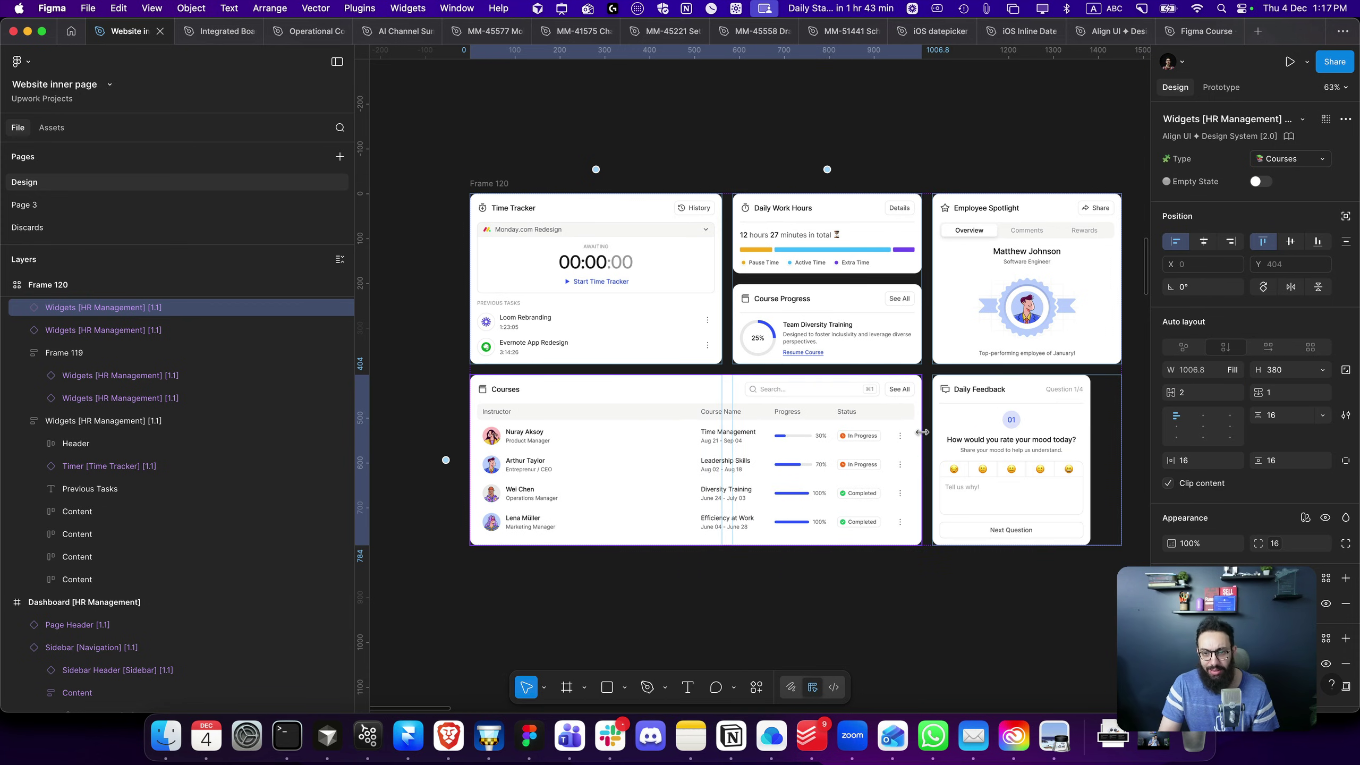
# Set Daily Feedback's width to Fill container
pyautogui.click(1022, 455)
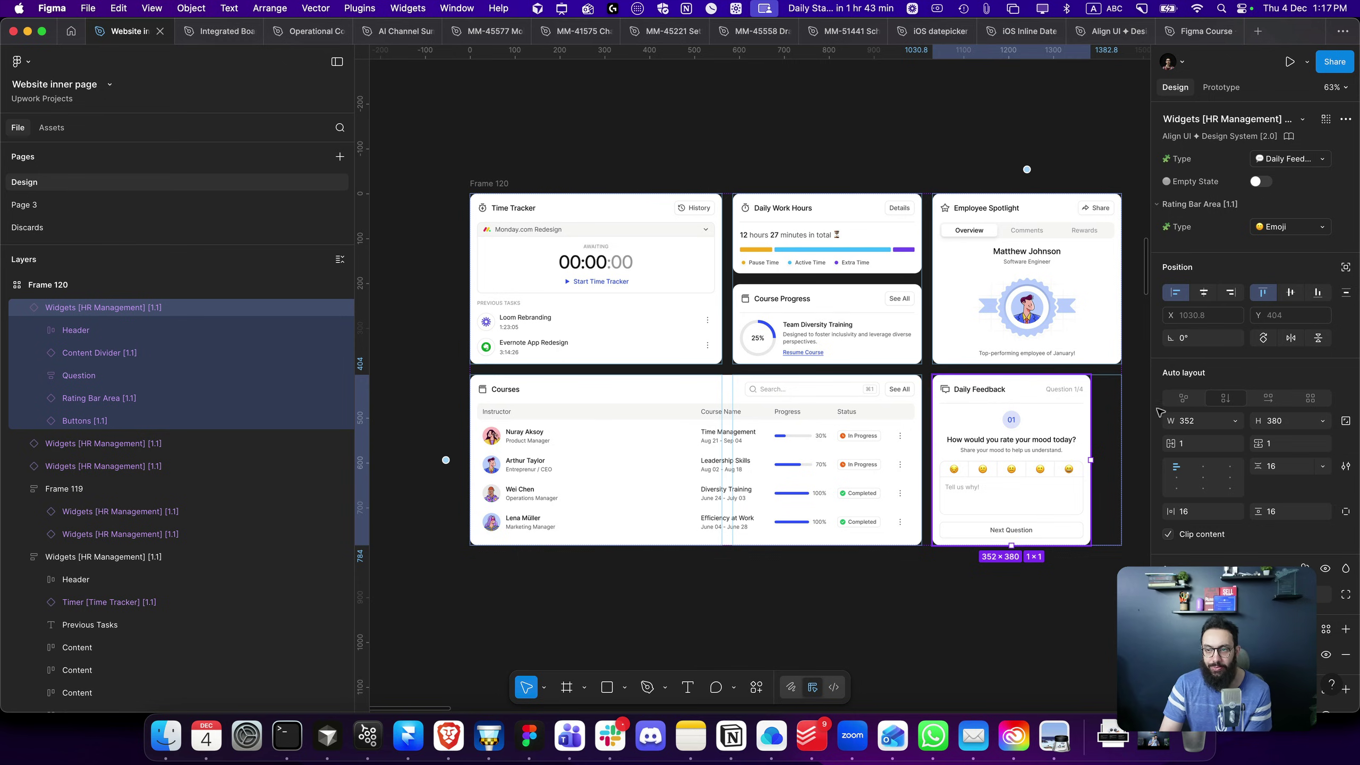
pyautogui.click(1233, 421)
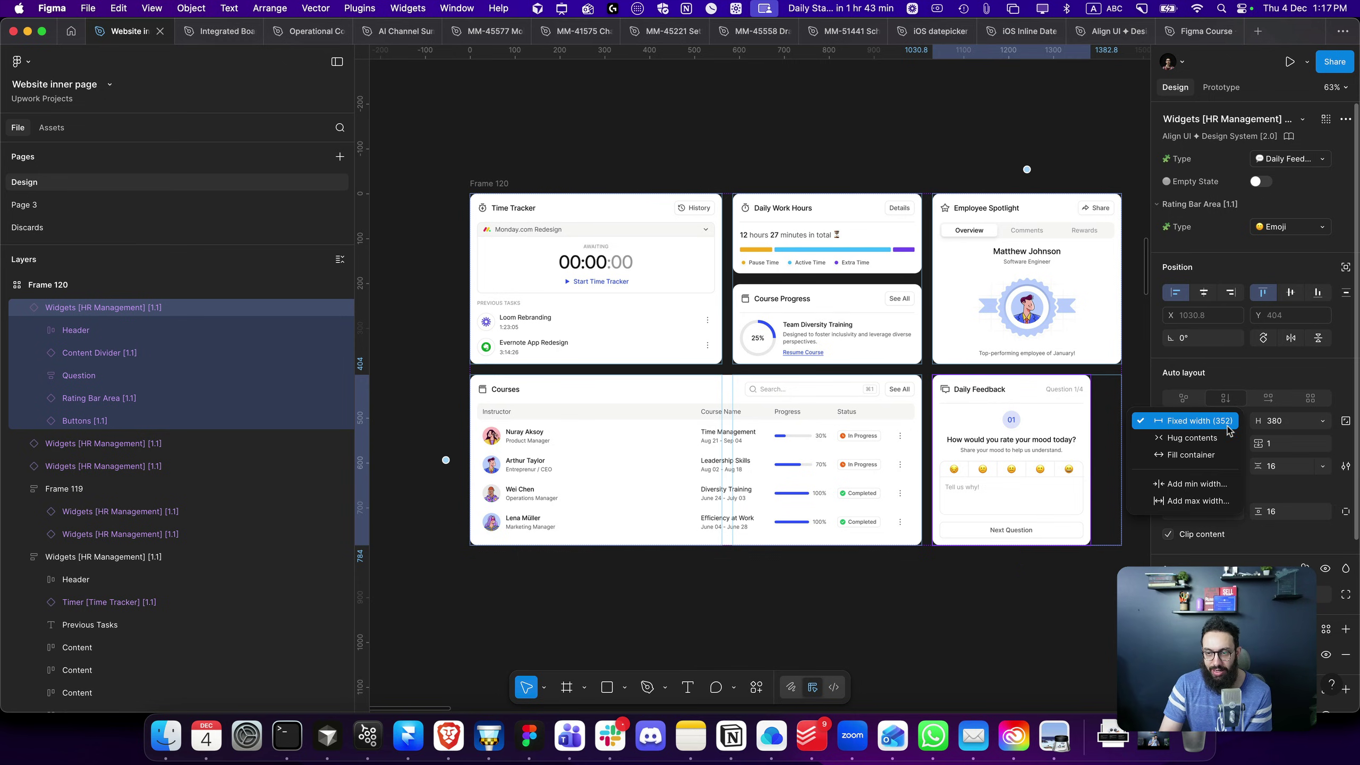
pyautogui.click(1194, 448)
pyautogui.click(965, 172)
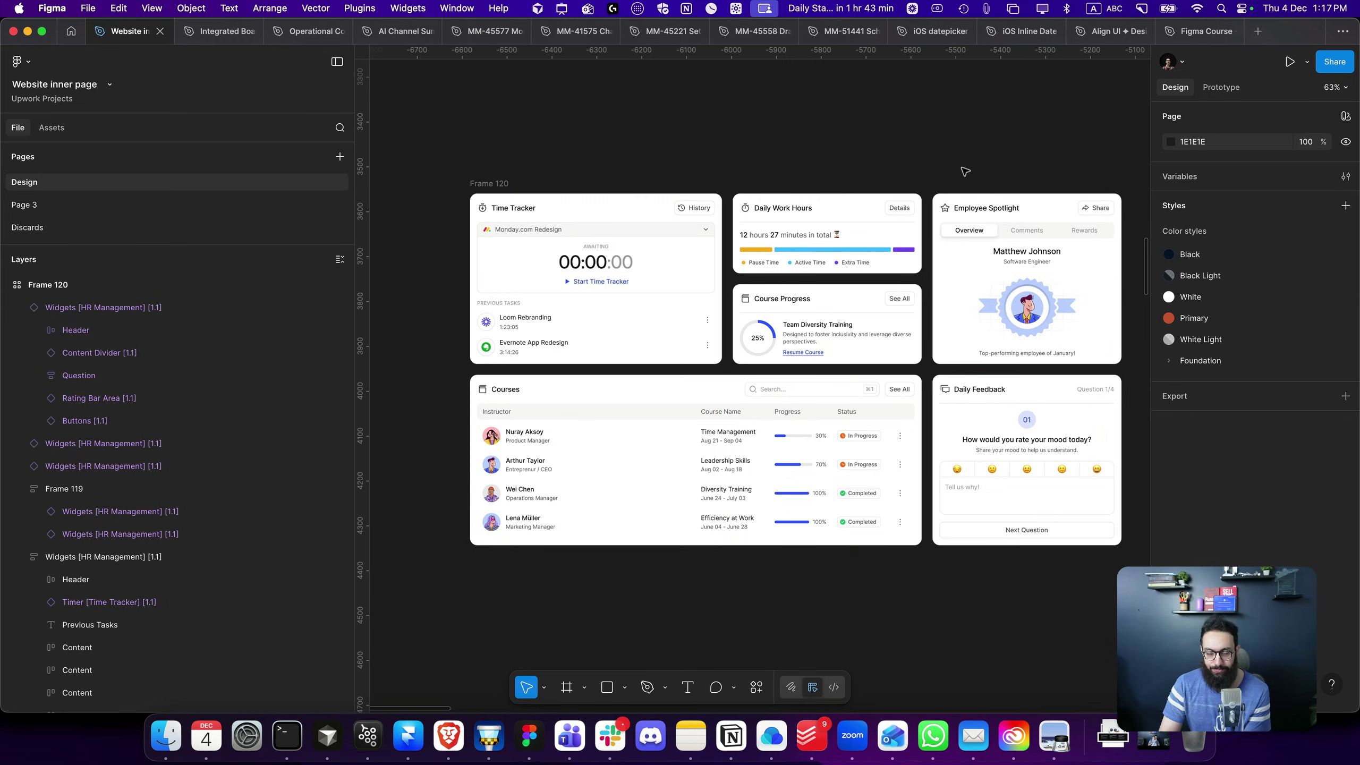
# Set Time Tracker's height to Hug contents so it grows to 490 showing four tasks
pyautogui.click(999, 391)
pyautogui.click(1333, 341)
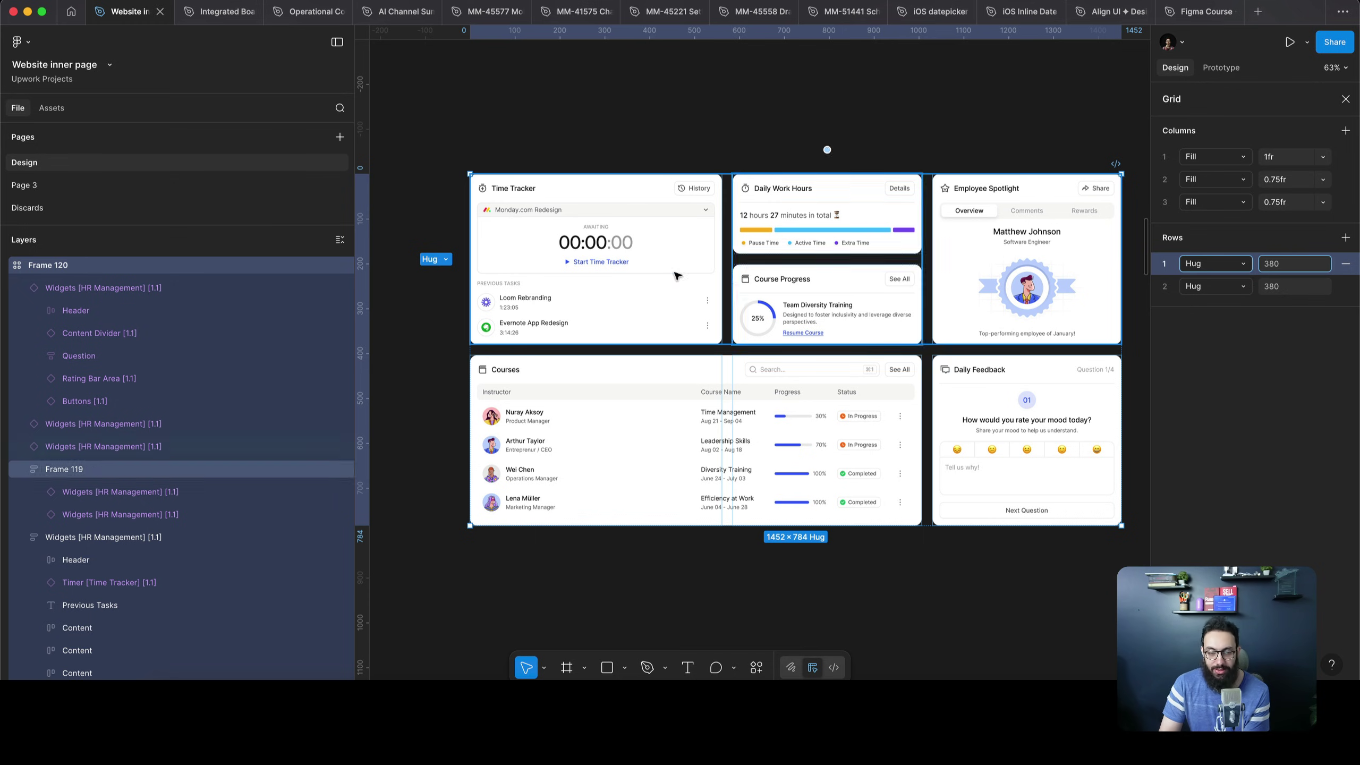
pyautogui.click(539, 278)
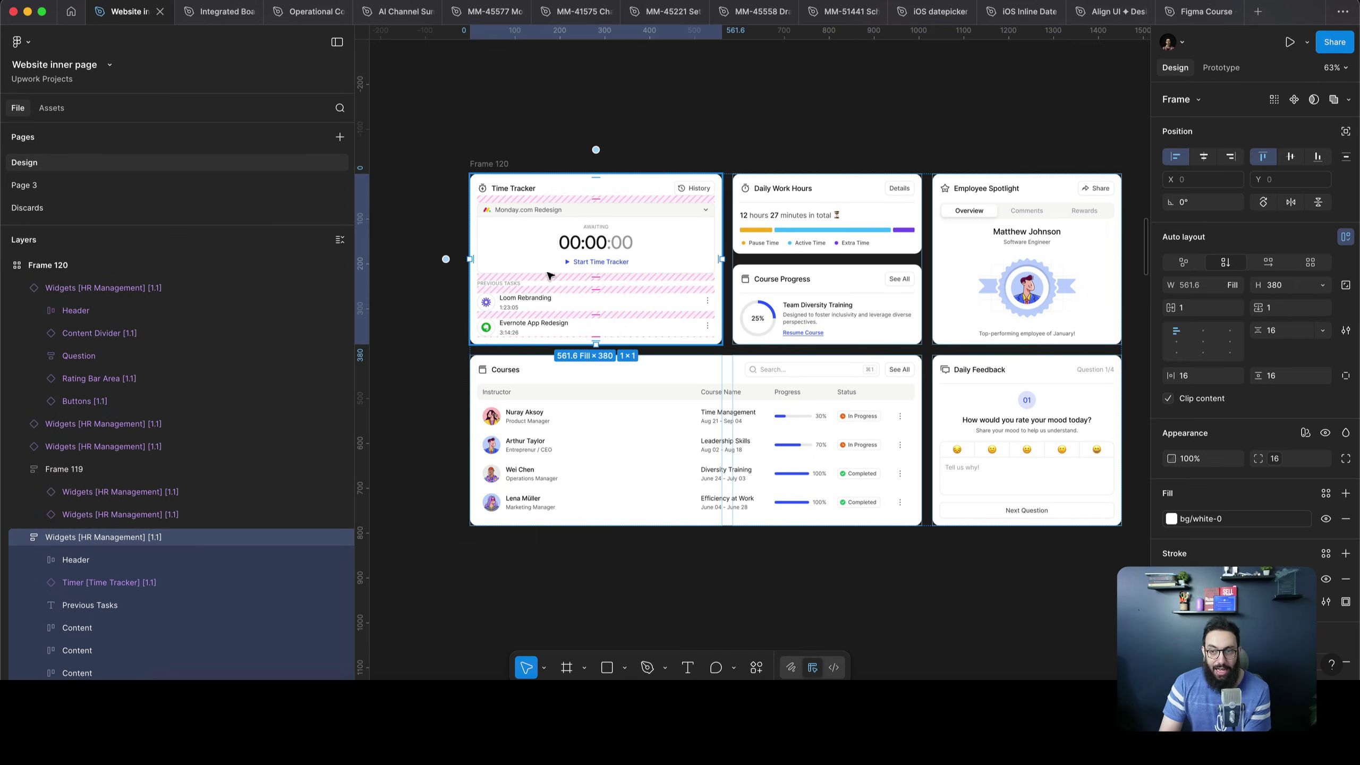
pyautogui.click(1323, 285)
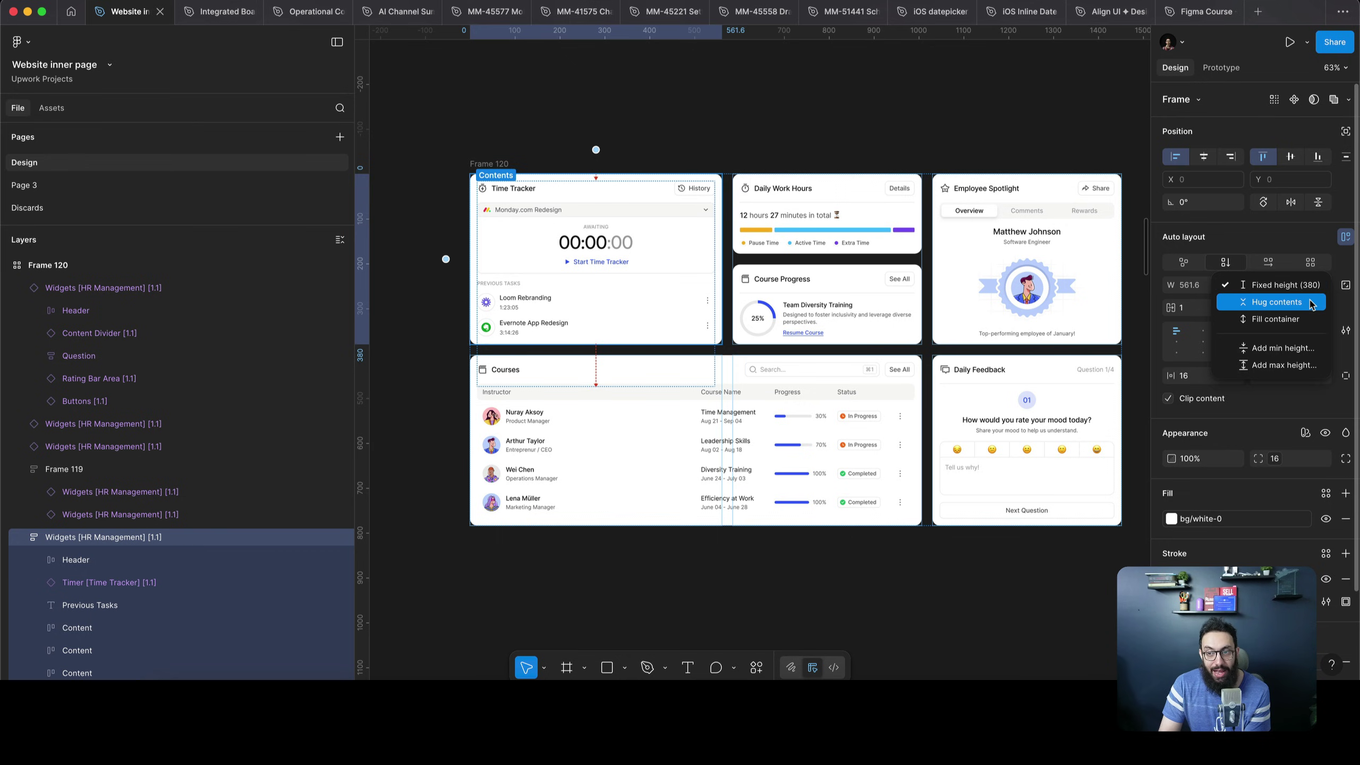
pyautogui.click(1311, 304)
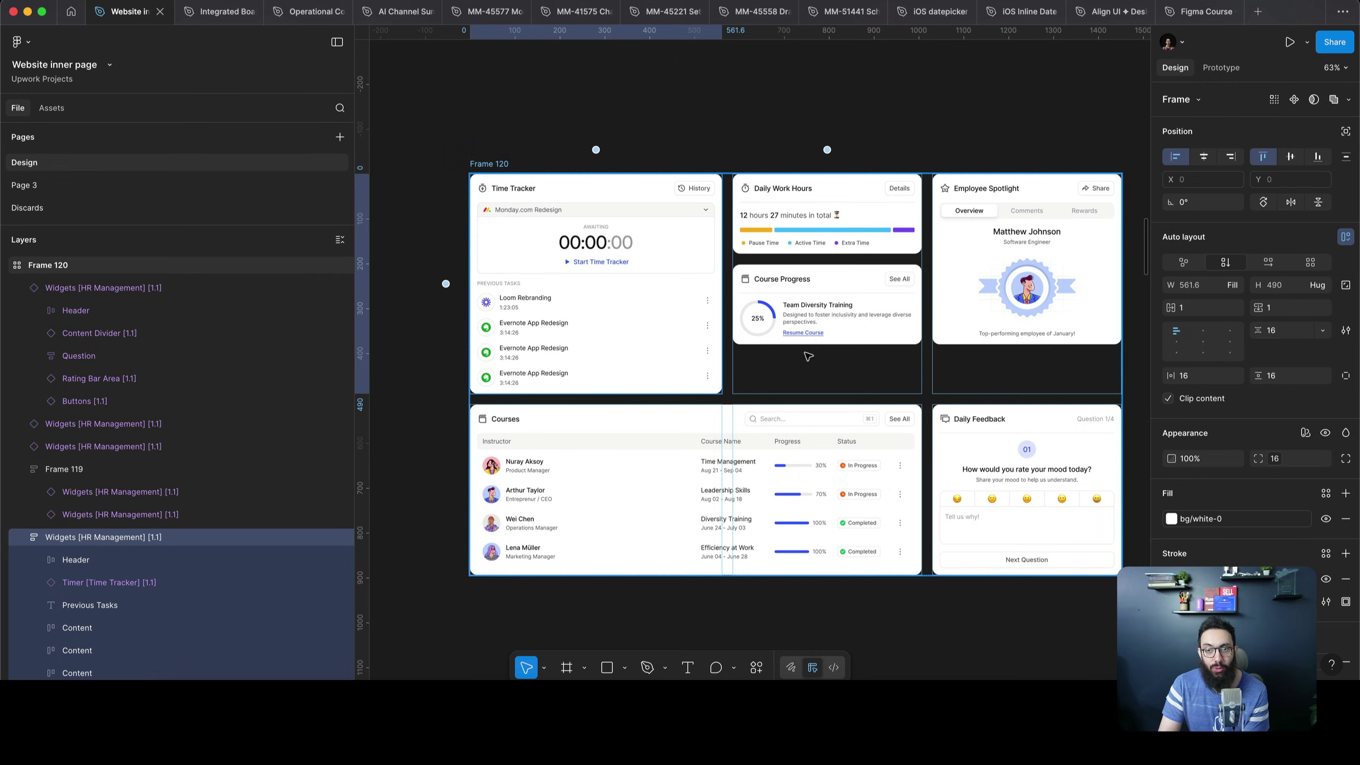
# Set Frame 119 and the Employee Spotlight widget to Fill container height
pyautogui.click(901, 284)
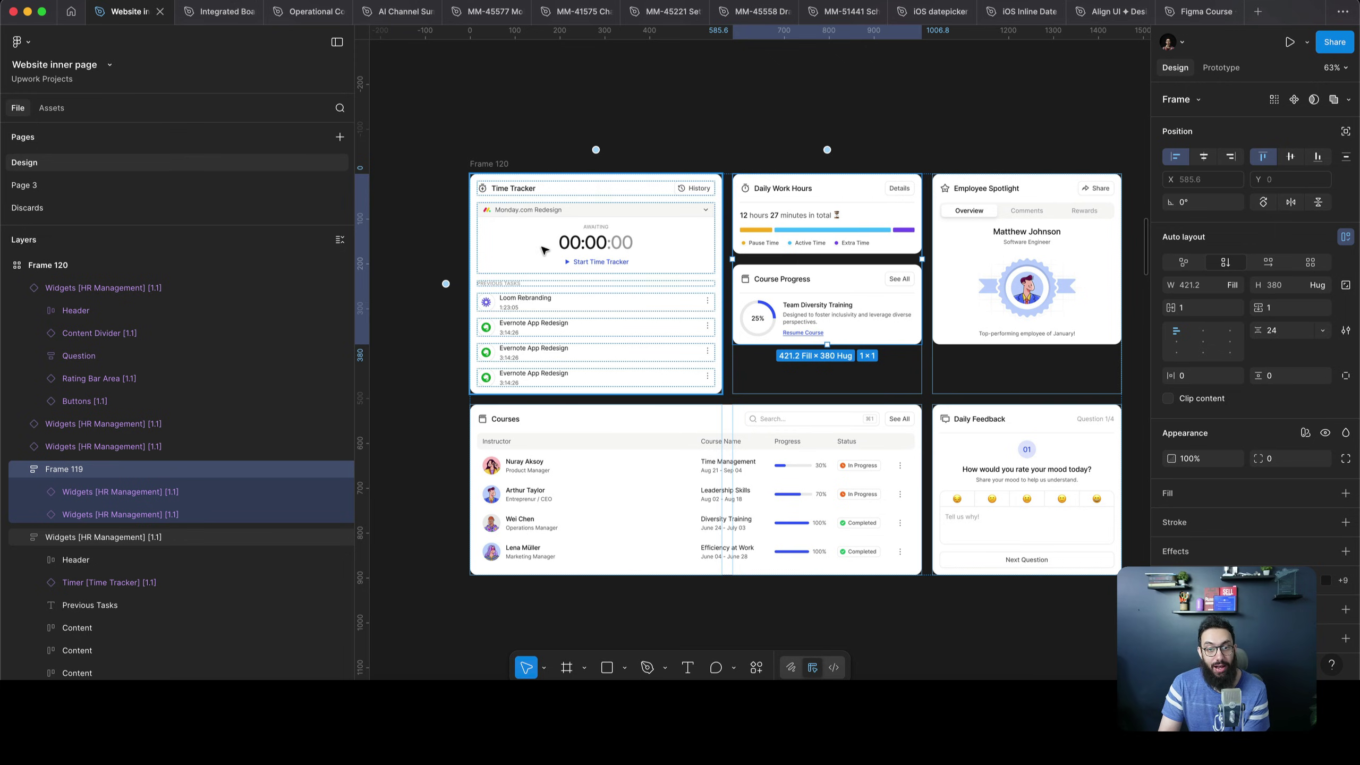
pyautogui.click(1315, 285)
pyautogui.click(1312, 301)
pyautogui.click(1086, 285)
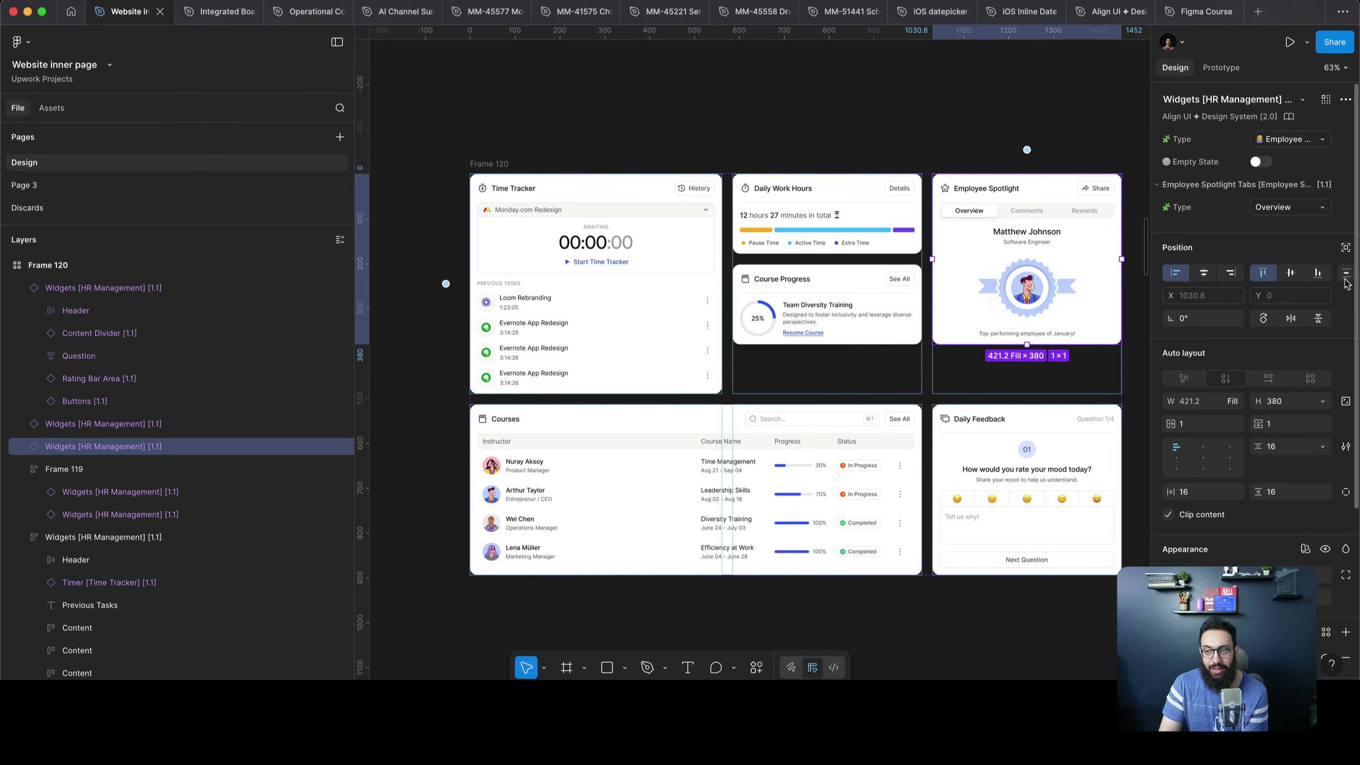
pyautogui.click(1322, 400)
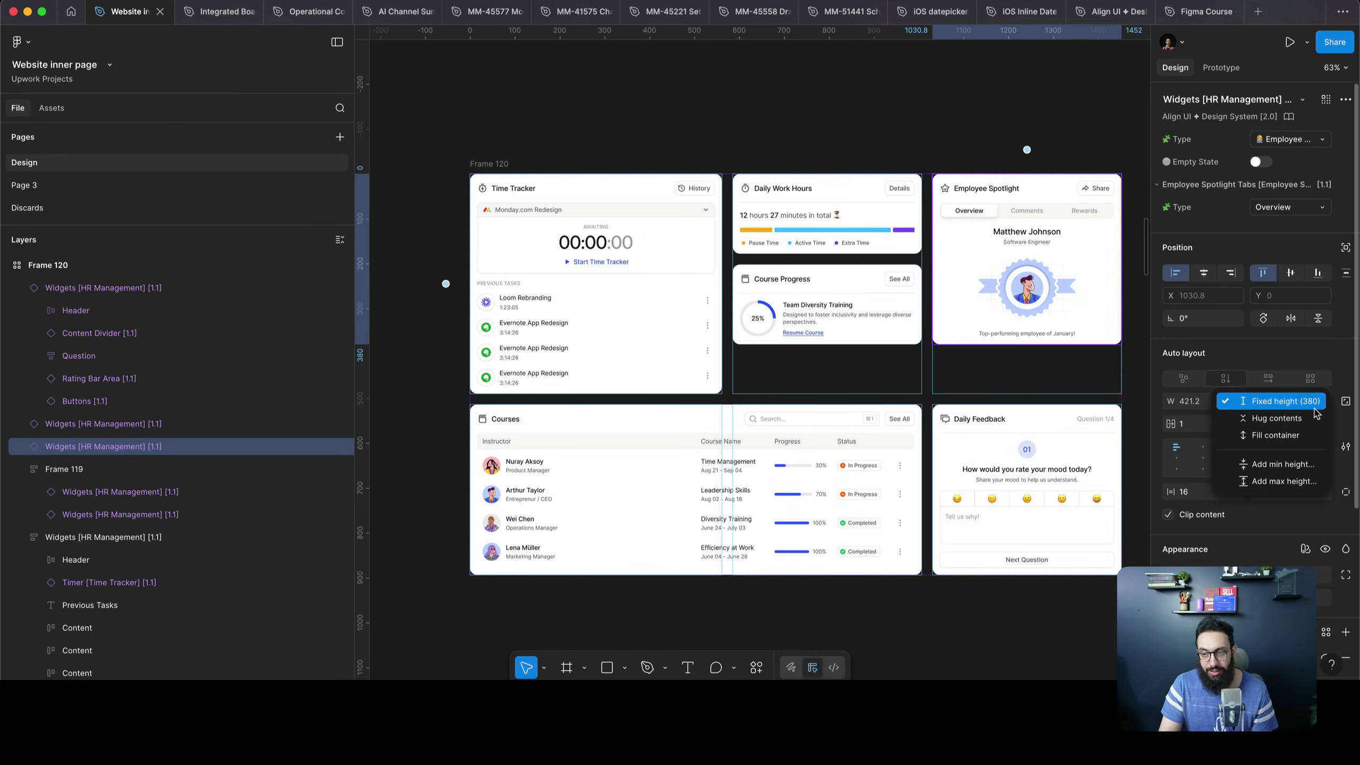
pyautogui.click(1297, 440)
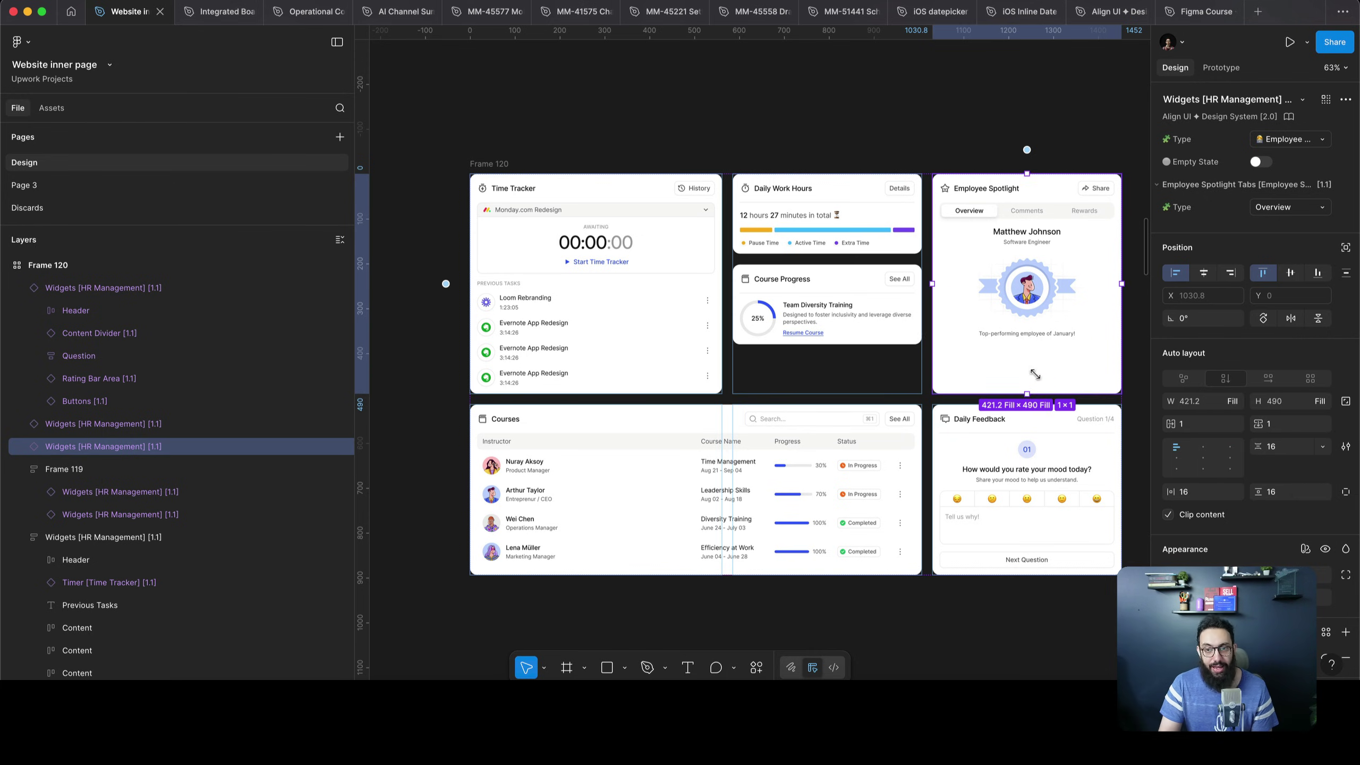
# Detach Employee Spotlight and its Tabs instance into plain frames
pyautogui.press('alt+super+b')
pyautogui.click(1028, 314)
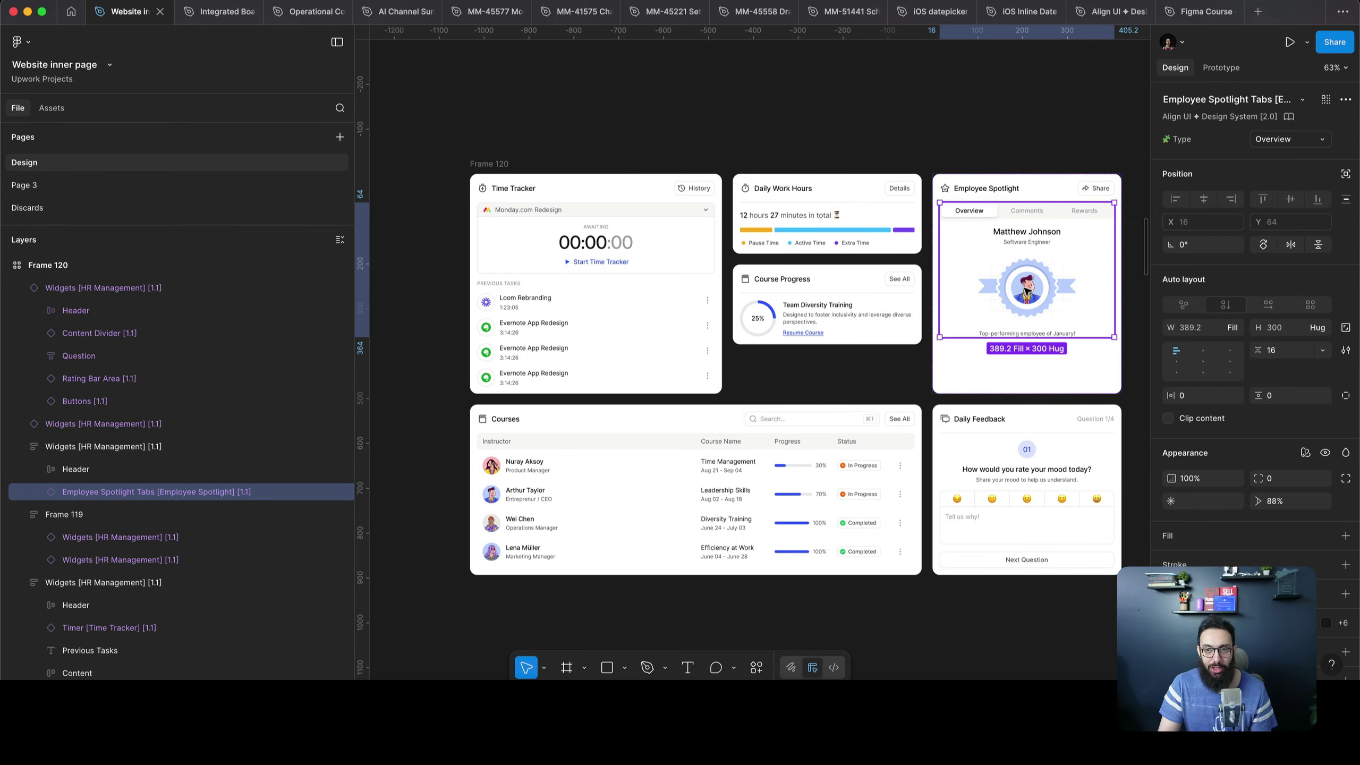
pyautogui.press('alt+super+b')
pyautogui.click(1027, 287)
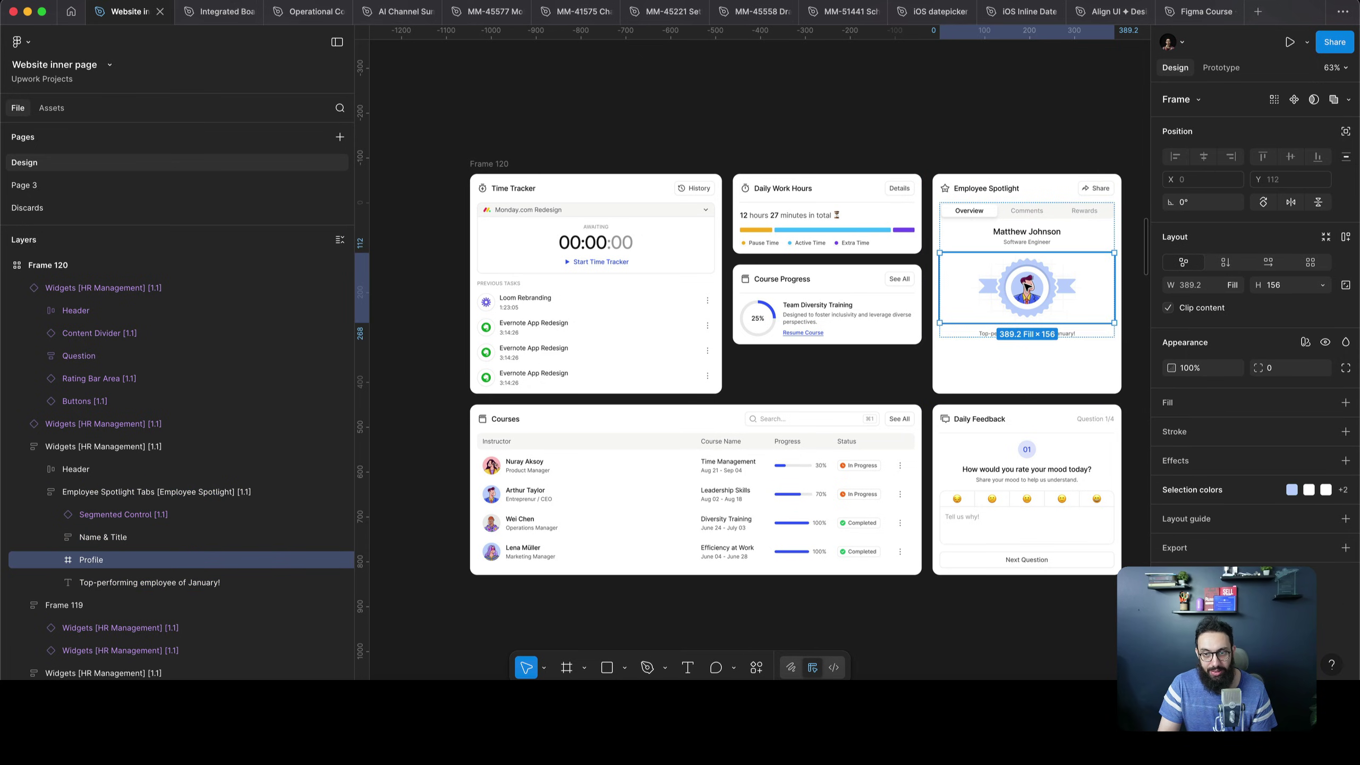
pyautogui.press('super+z')
pyautogui.press('super+z')
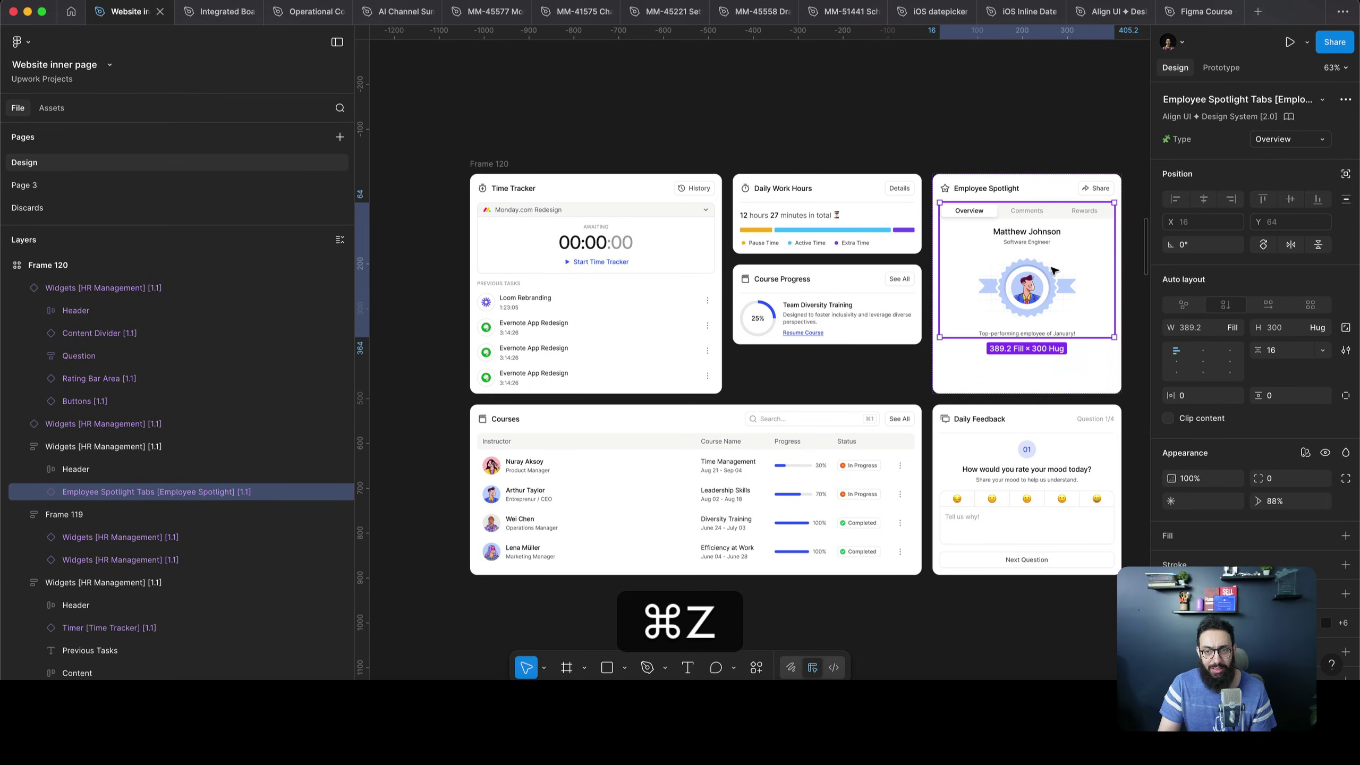
pyautogui.press('alt+super+b')
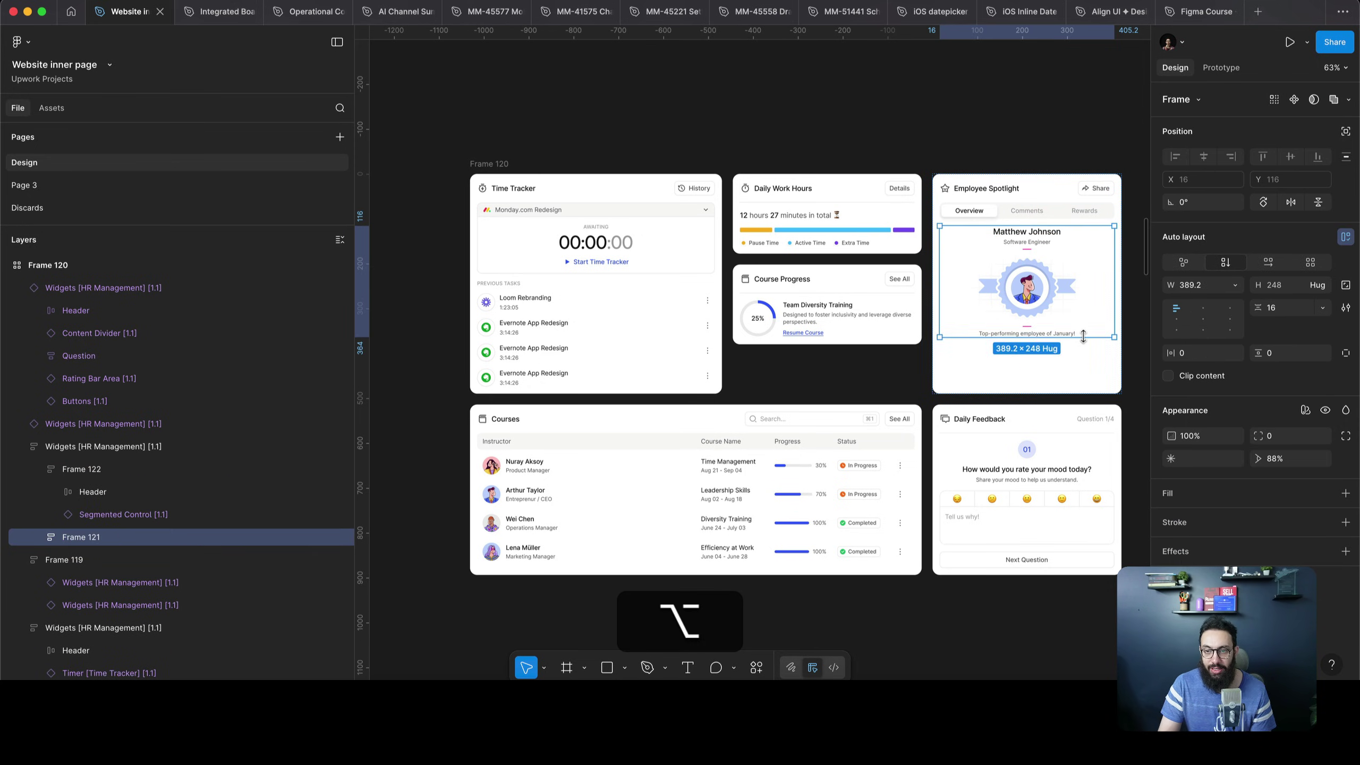
# Centre the Employee Spotlight content vertically with left-centre auto layout alignment
pyautogui.hotkey('alt', 'v')
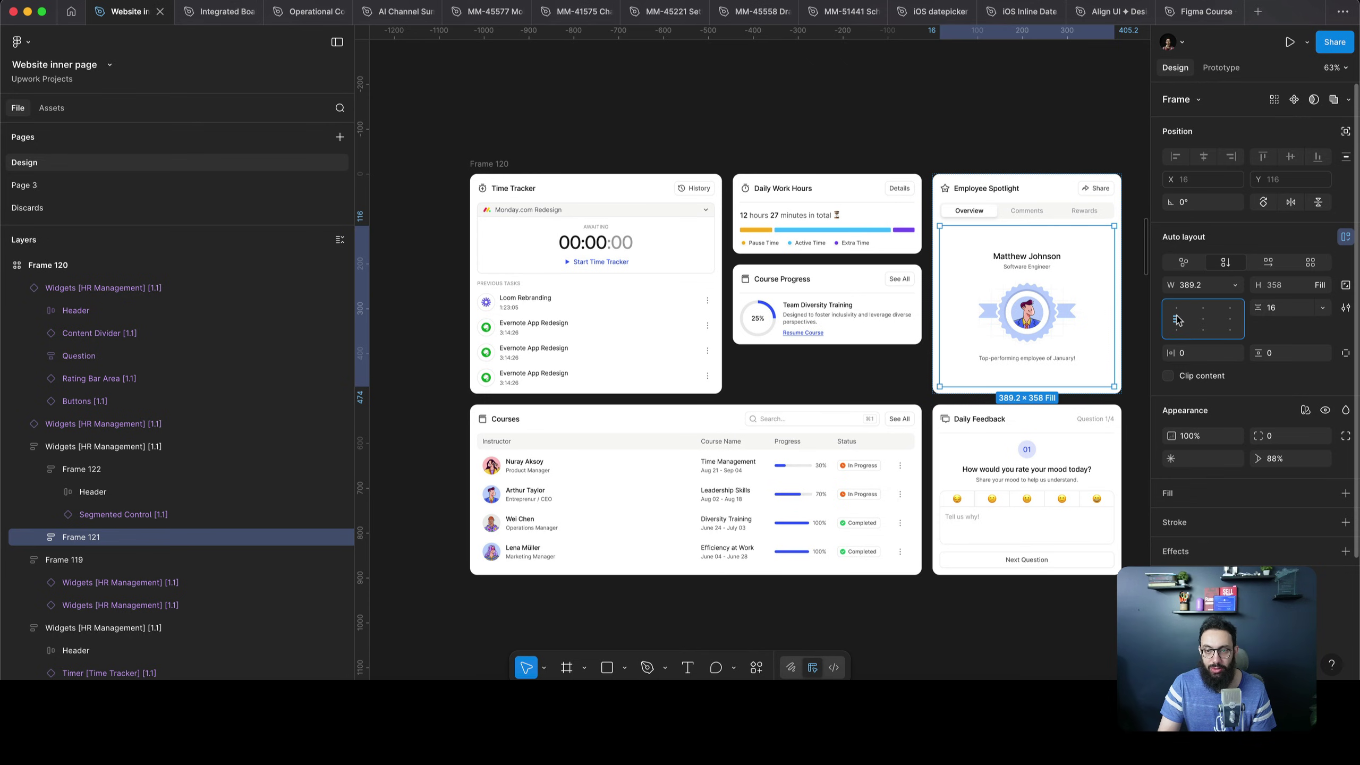
pyautogui.click(973, 132)
pyautogui.click(1020, 253)
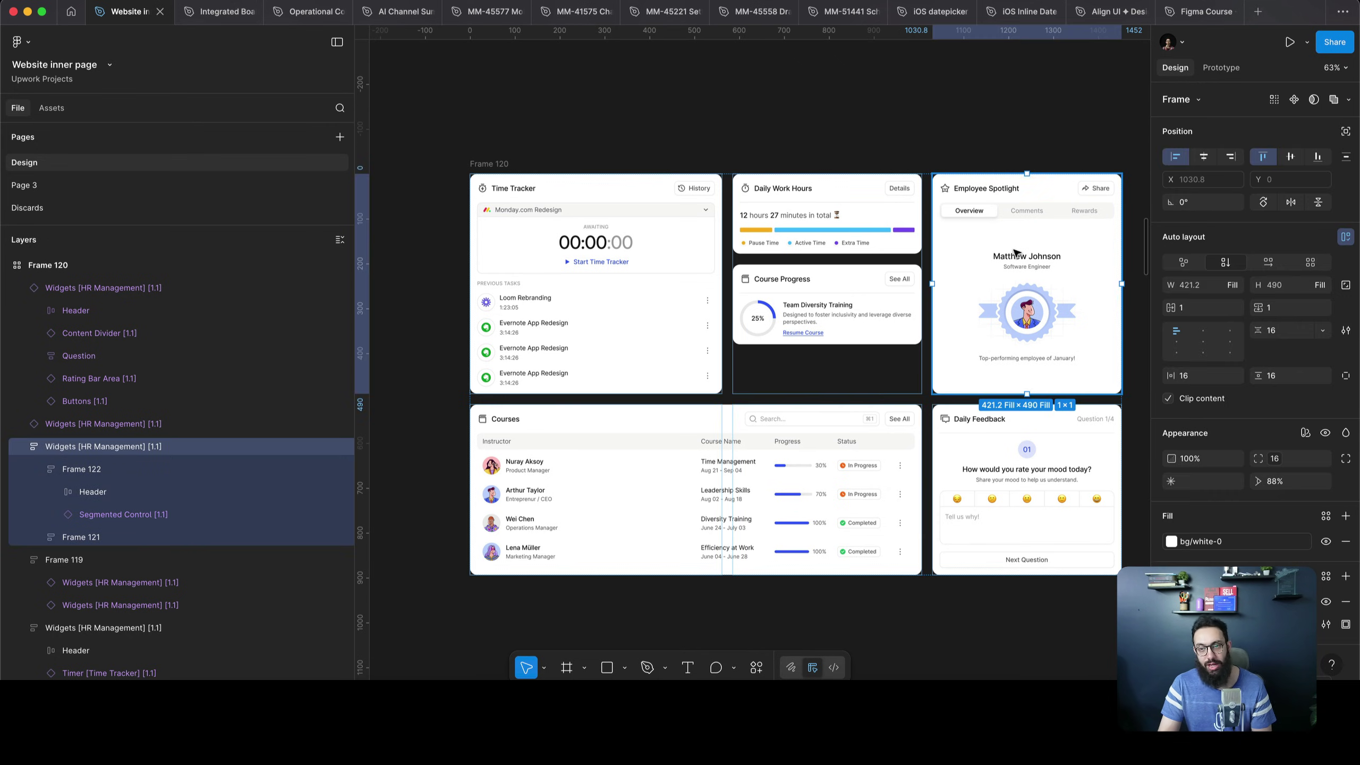
# Set both middle-column widgets' height to Fill container
pyautogui.click(840, 275)
pyautogui.press('Return')
pyautogui.hotkey('shift', 'Return')
pyautogui.press('Return')
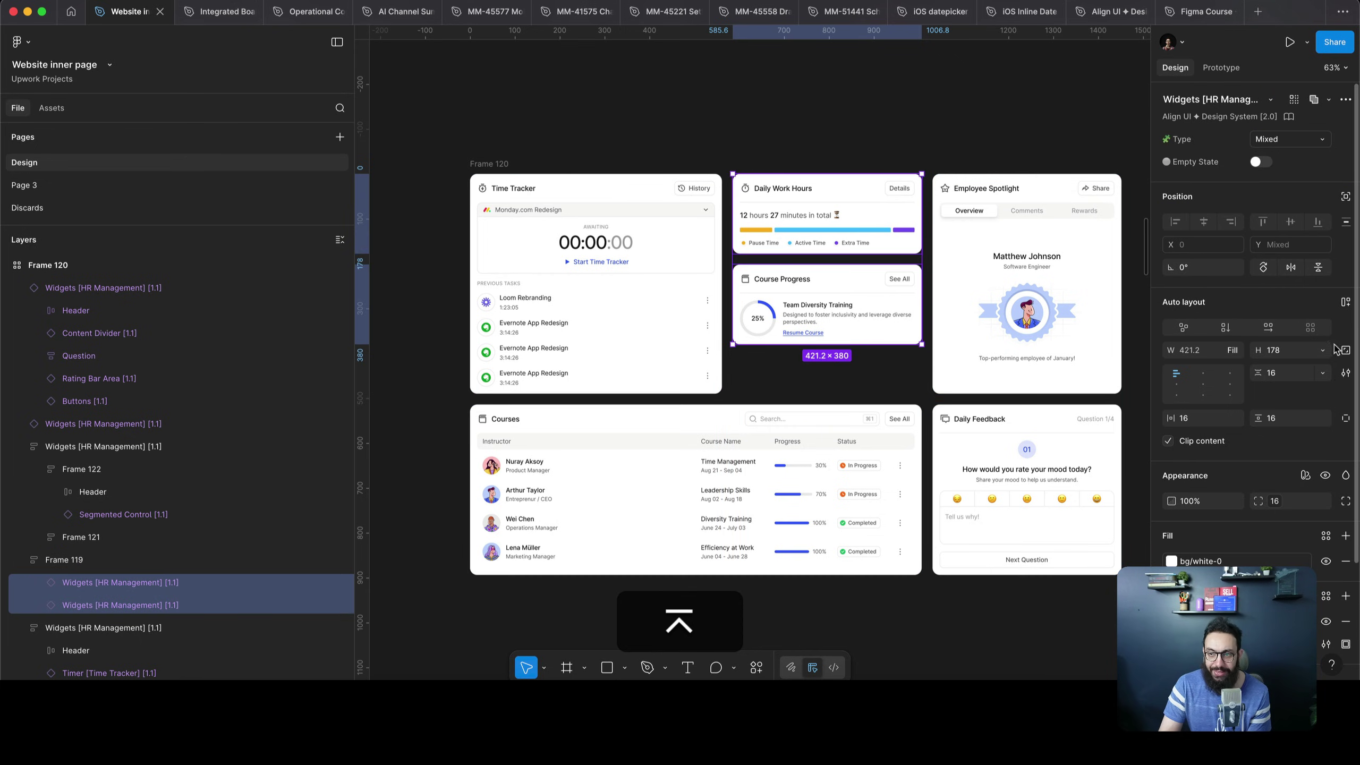
pyautogui.click(1323, 351)
pyautogui.click(1298, 395)
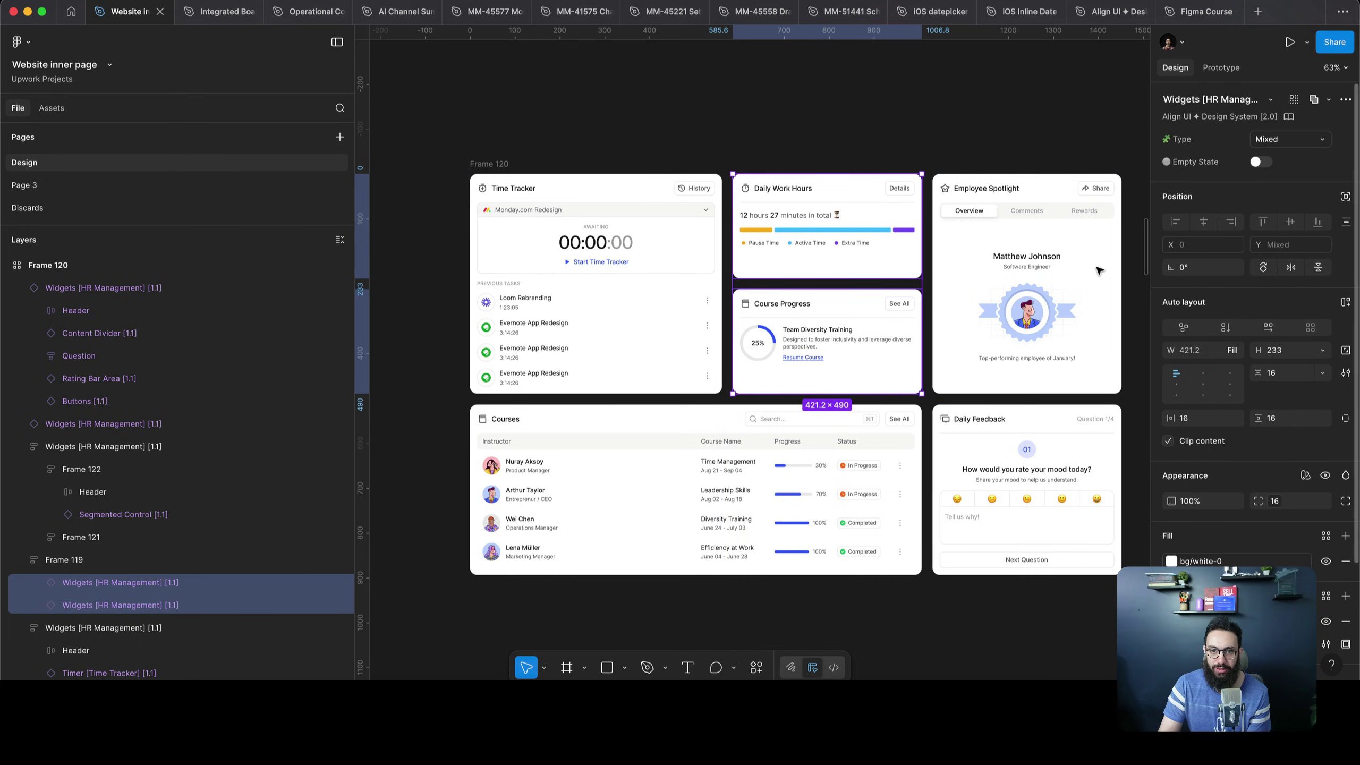
pyautogui.click(855, 124)
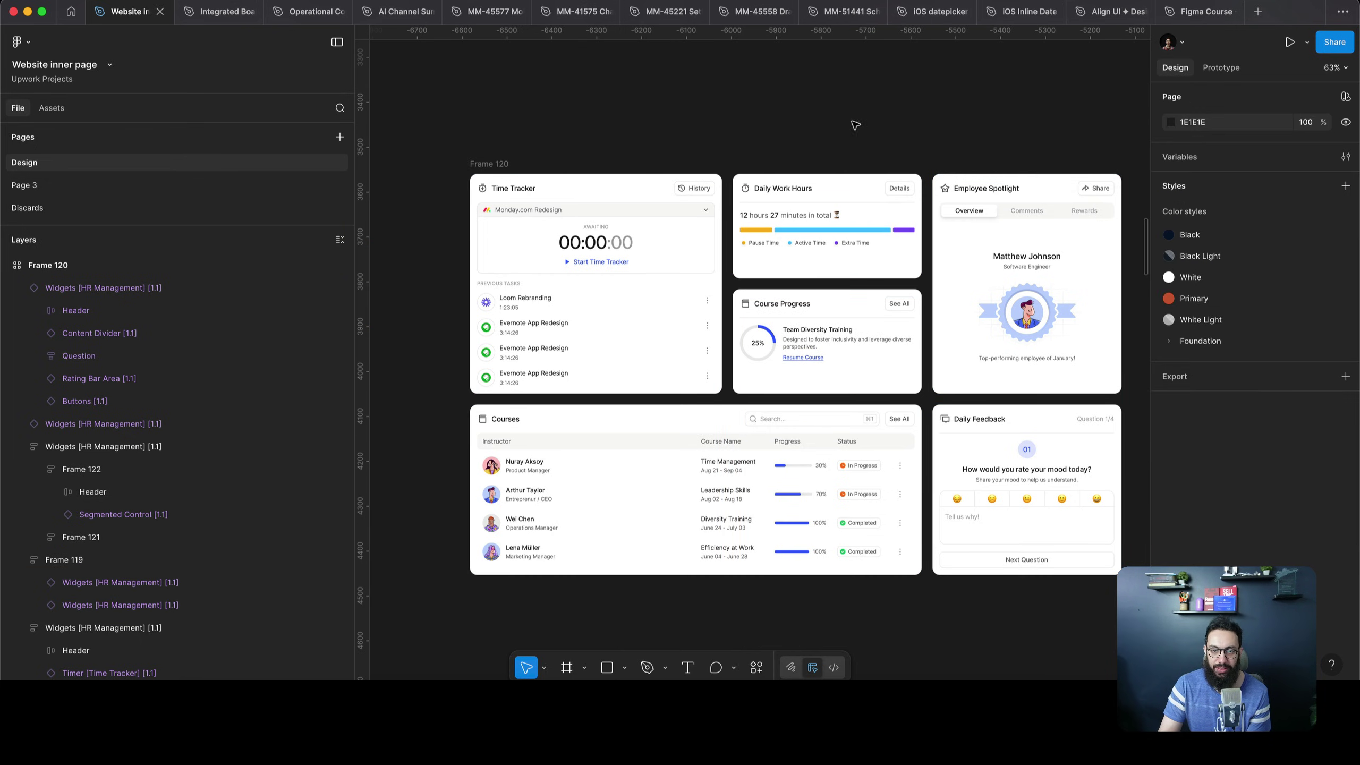
# Detach Daily Work Hours and Course Progress from their components
pyautogui.doubleClick(840, 236)
pyautogui.press('alt+super+b')
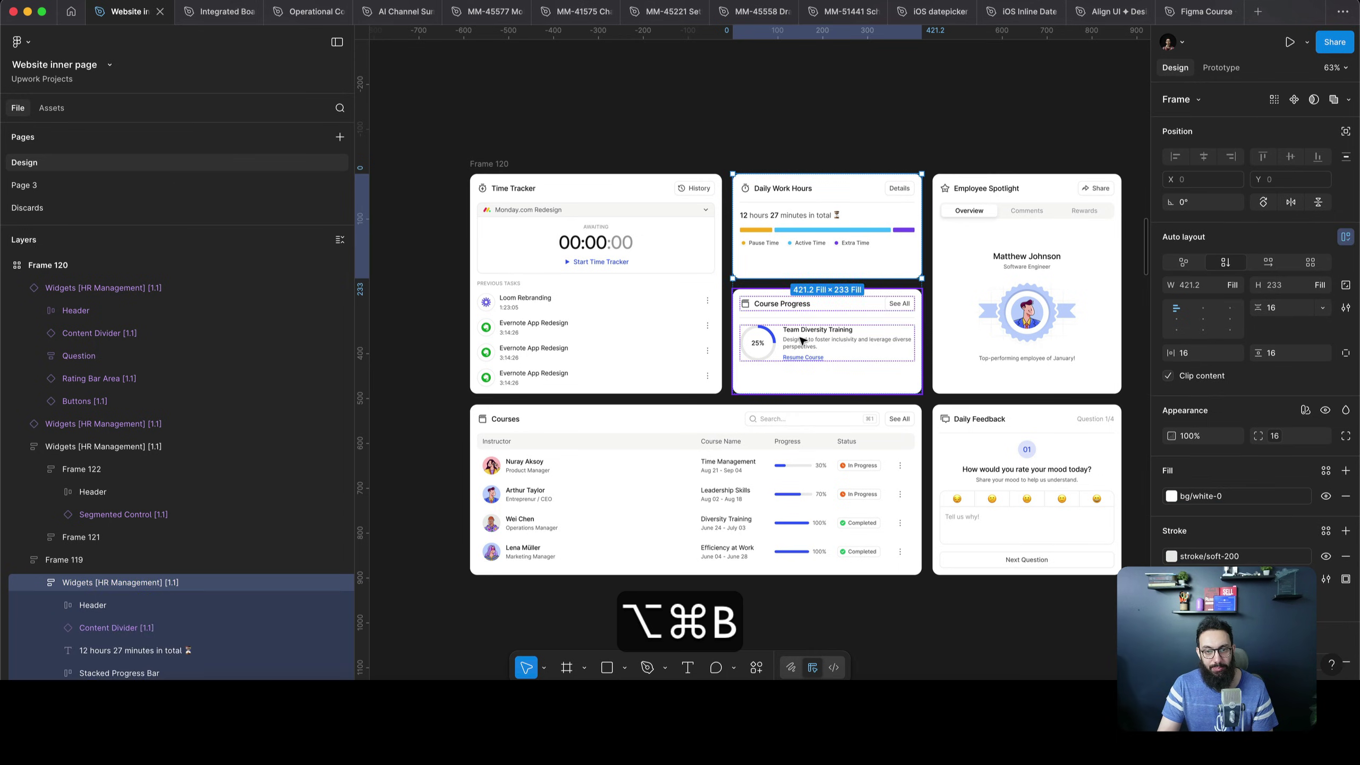
pyautogui.click(797, 346)
pyautogui.press('alt+super+b')
# Stretch Progress & Content to fill the Course Progress card and centre it vertically
pyautogui.click(796, 345)
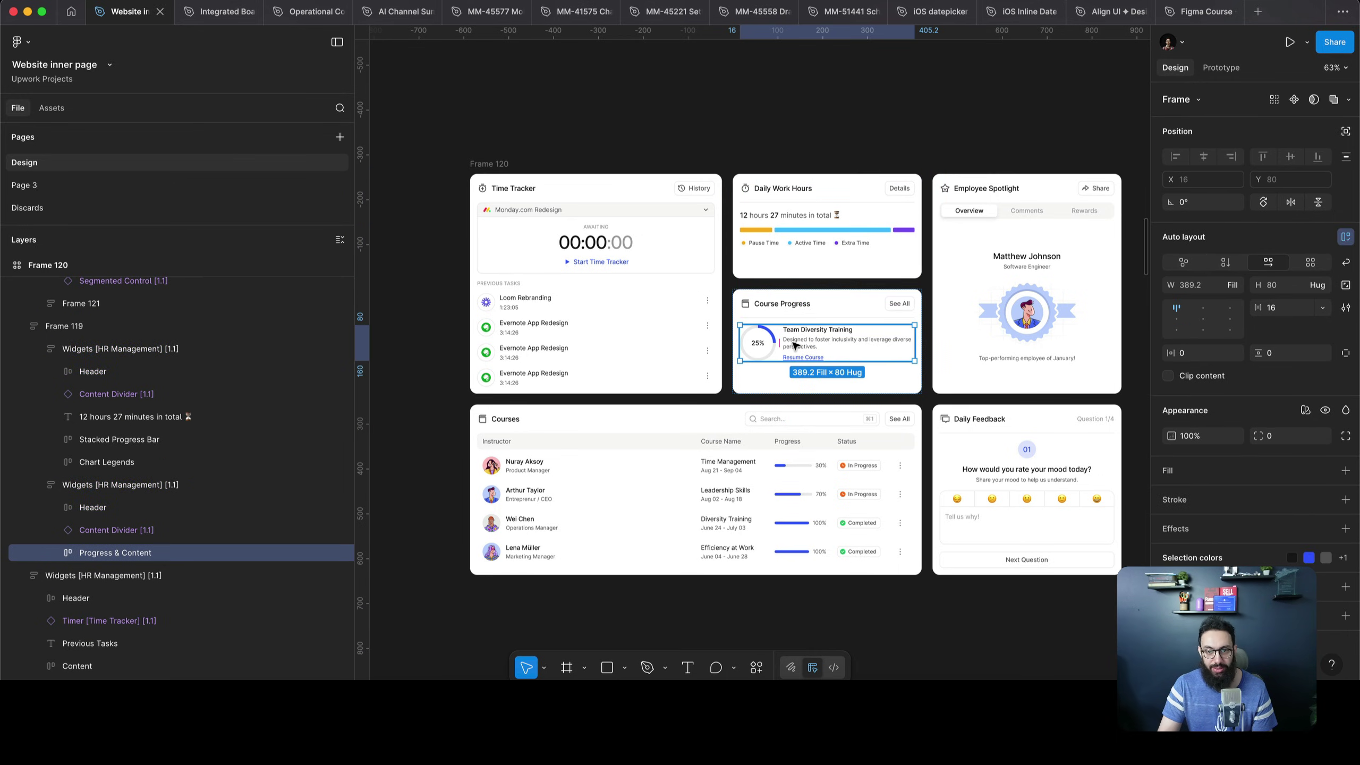
pyautogui.moveTo(792, 363); pyautogui.dragTo(792, 388)
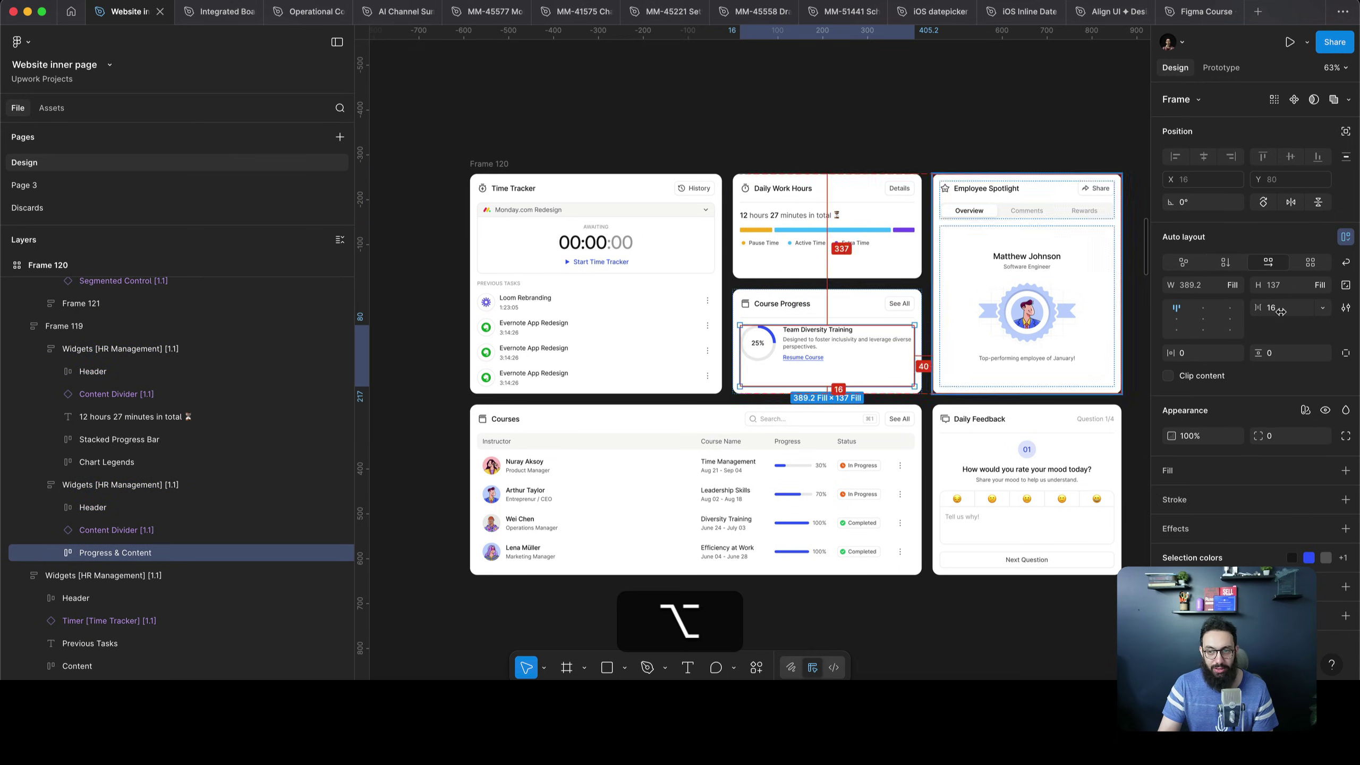
pyautogui.click(1176, 319)
# Wrap the 12 hours 27 minutes text, stacked bar and legends in an auto-layout frame
pyautogui.click(816, 260)
pyautogui.doubleClick(801, 216)
pyautogui.keyDown('shift'); pyautogui.click(798, 231); pyautogui.keyUp('shift')
pyautogui.keyDown('shift'); pyautogui.click(814, 243); pyautogui.keyUp('shift')
pyautogui.hotkey('shift', 'a')
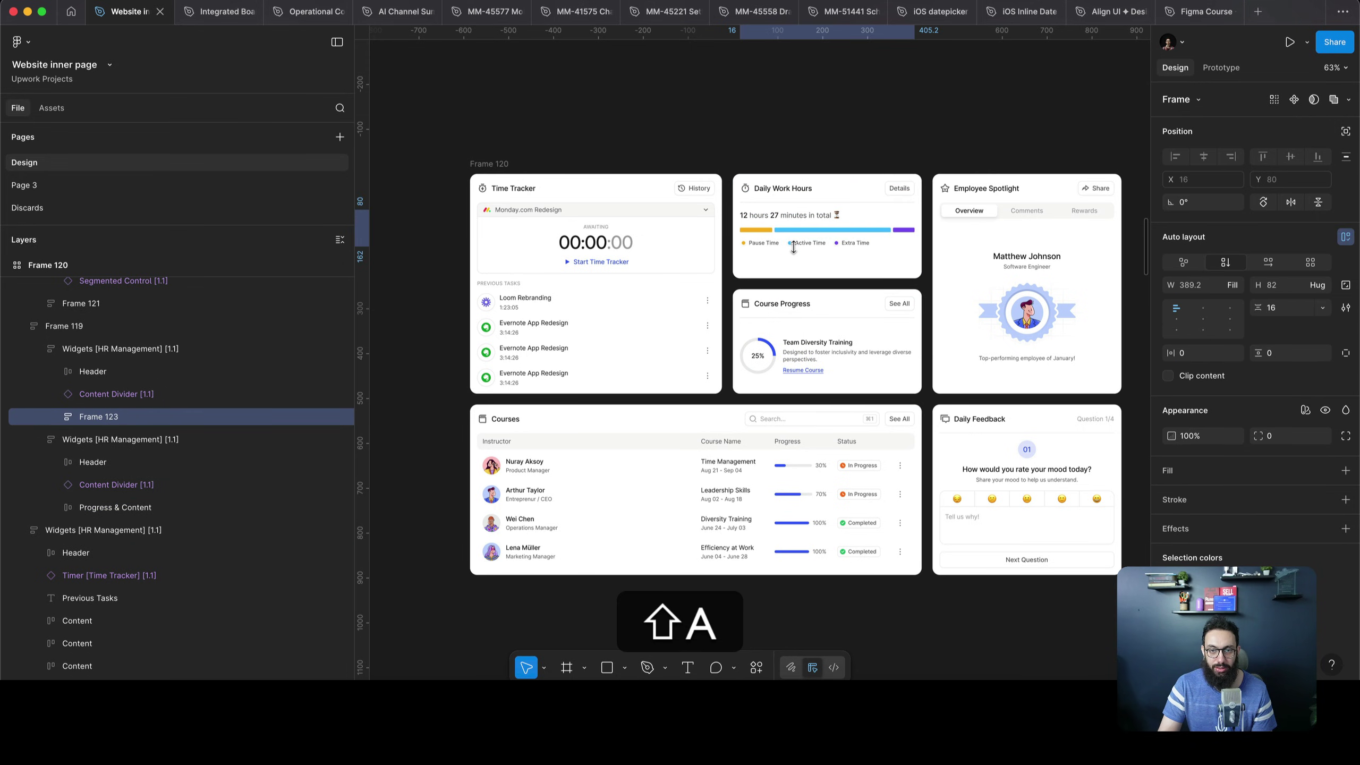
# Make Frame 123 fill and centre vertically, then duplicate an Evernote task row
pyautogui.click(1176, 318)
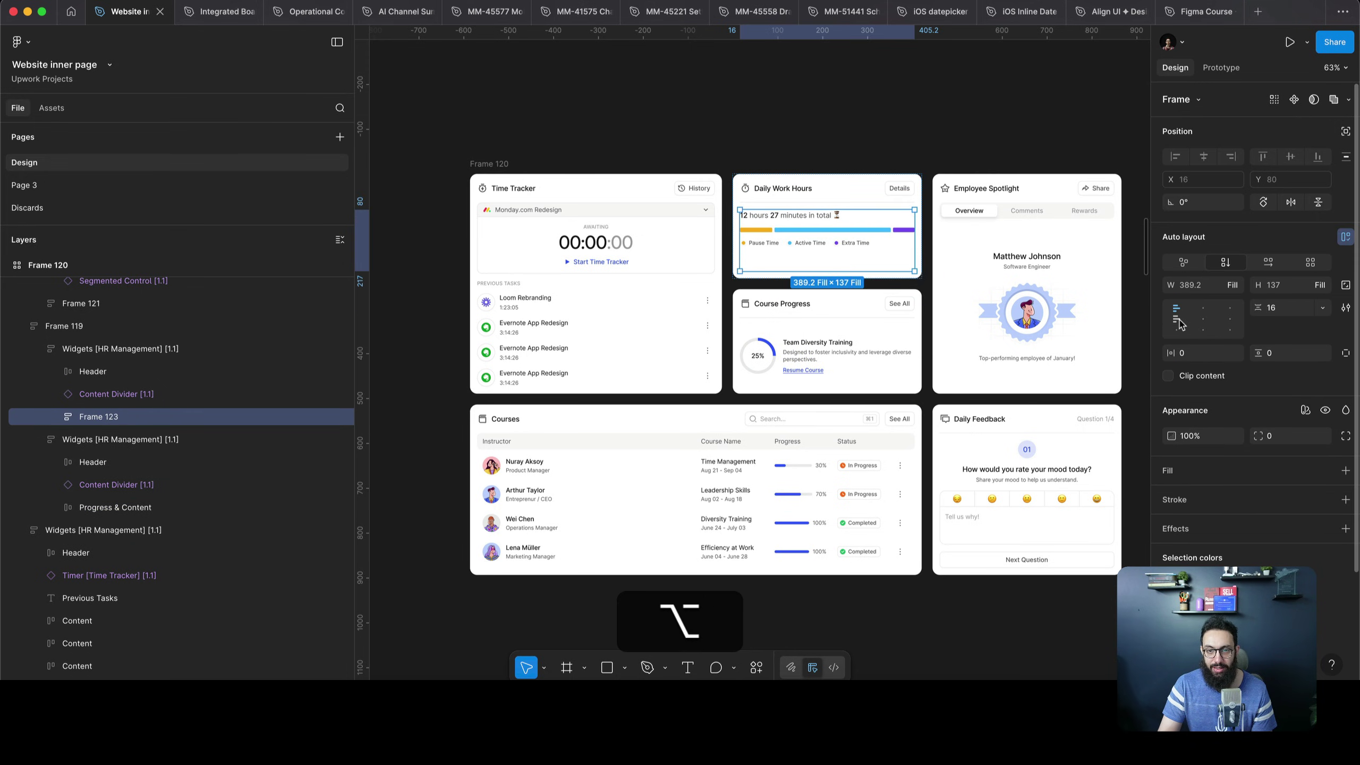
pyautogui.click(898, 122)
pyautogui.doubleClick(556, 323)
pyautogui.press('super+d')
pyautogui.press('super+d')
# Cut four Time Tracker task rows, leaving two previous tasks and a 1452 × 782 grid
pyautogui.scroll(-2, 589, 241)
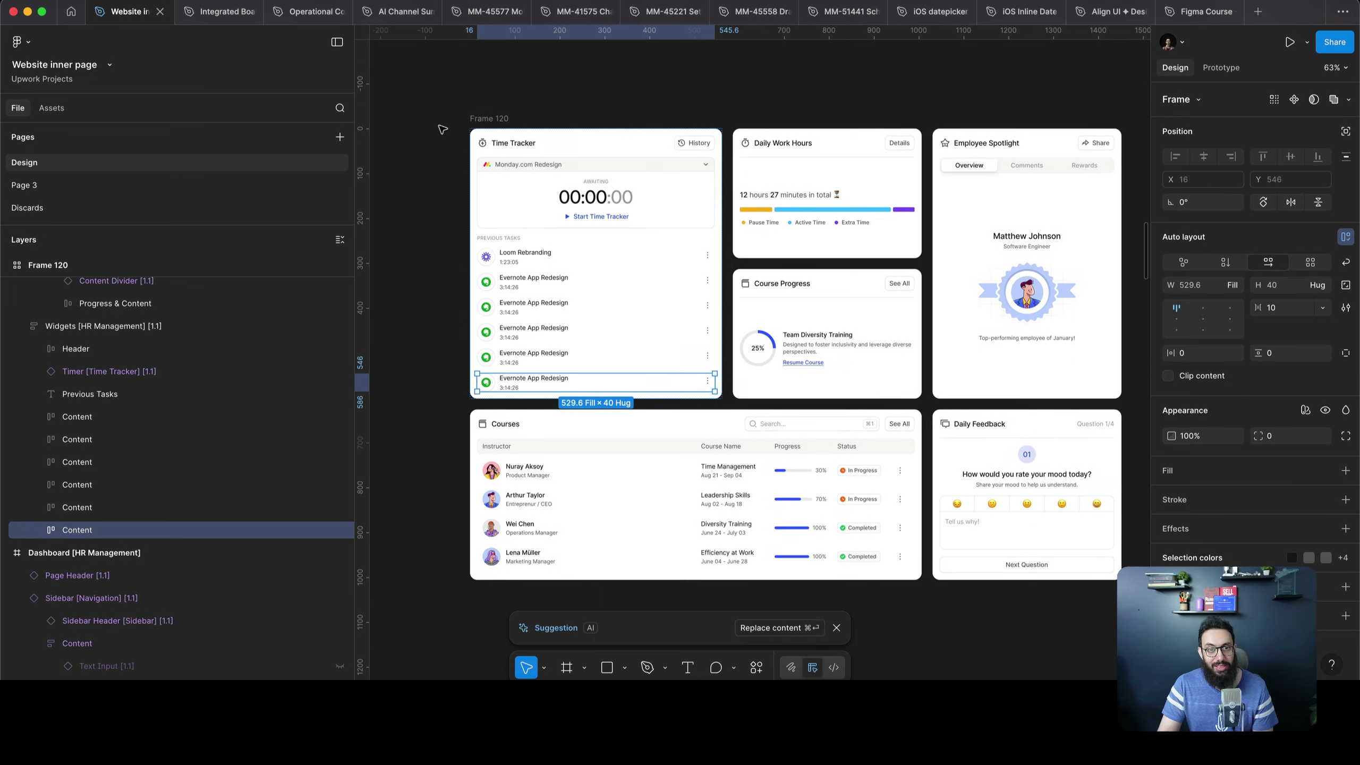
pyautogui.keyDown('shift'); pyautogui.click(577, 356); pyautogui.keyUp('shift')
pyautogui.keyDown('shift'); pyautogui.click(580, 331); pyautogui.keyUp('shift')
pyautogui.keyDown('shift'); pyautogui.click(582, 309); pyautogui.keyUp('shift')
pyautogui.press('super+x')
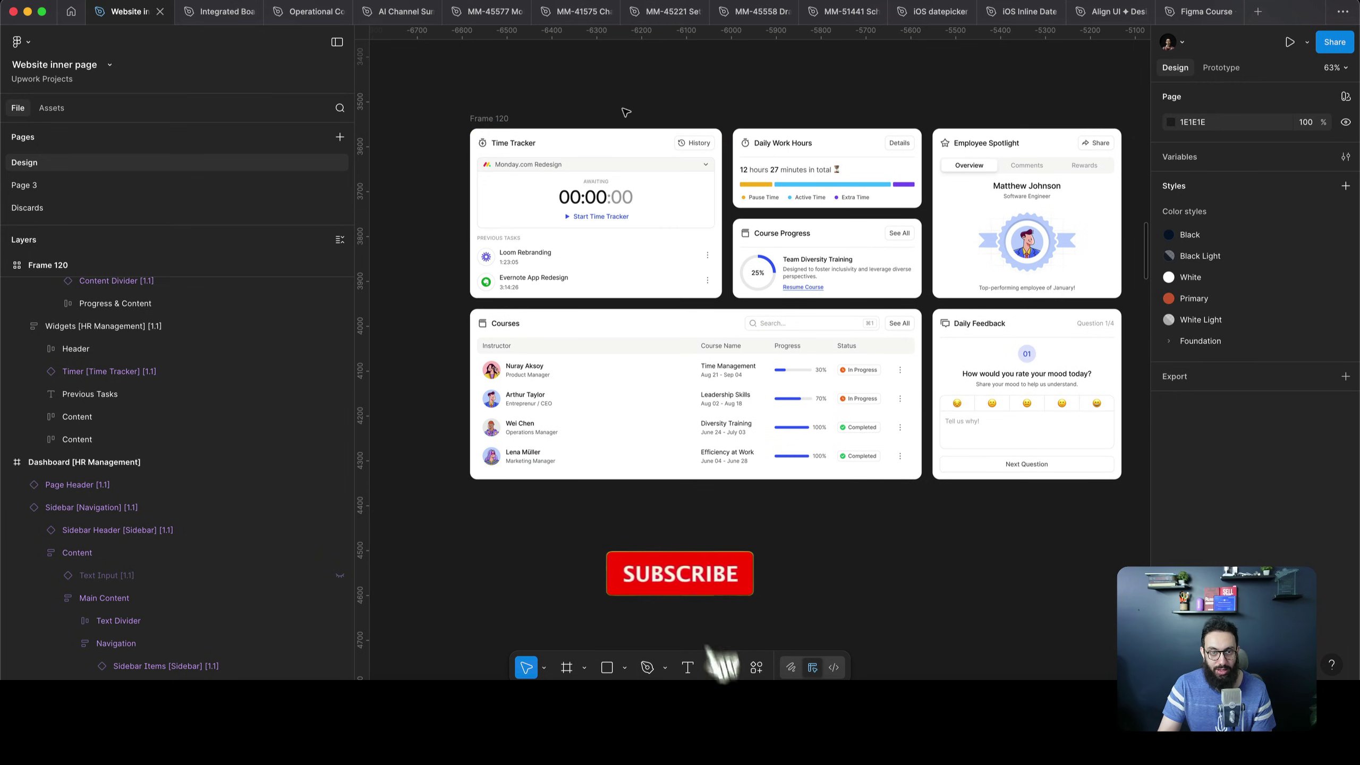
pyautogui.click(483, 116)
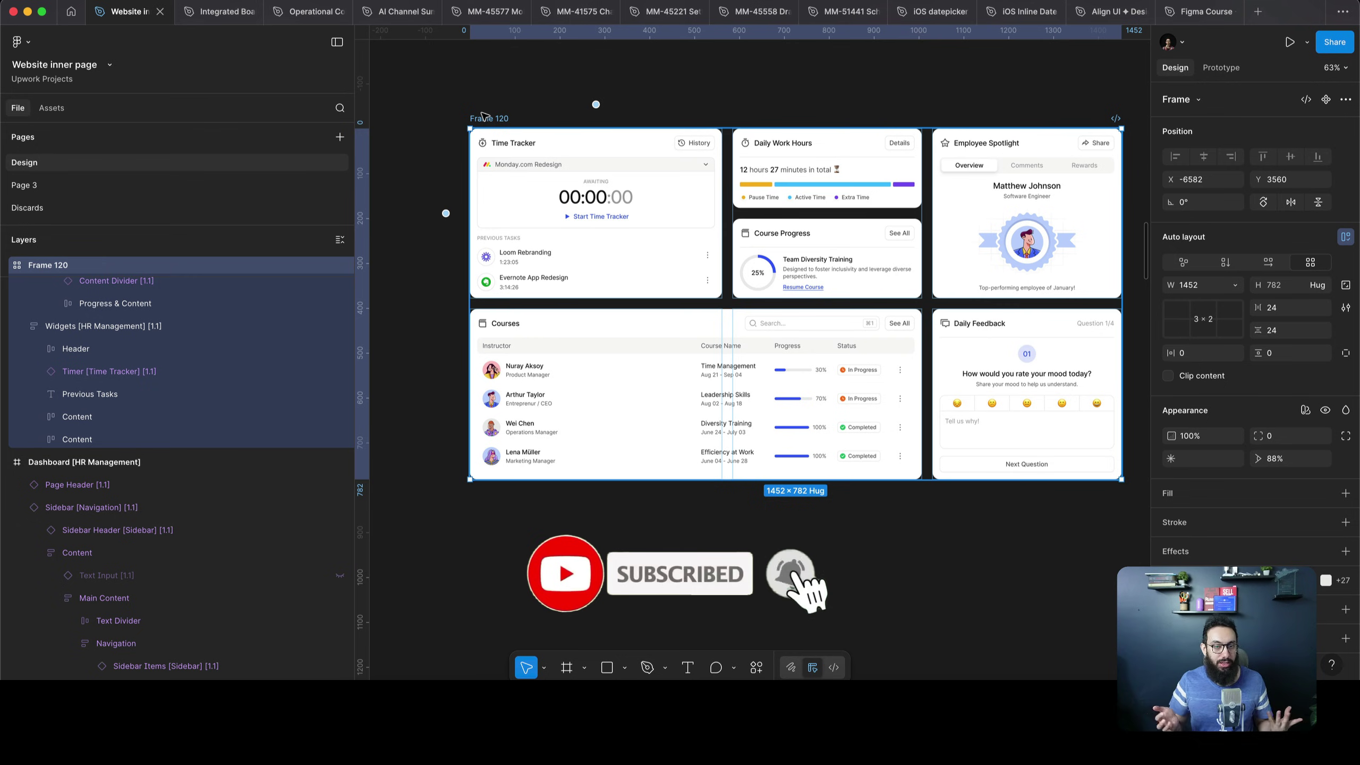
pyautogui.click(515, 352)
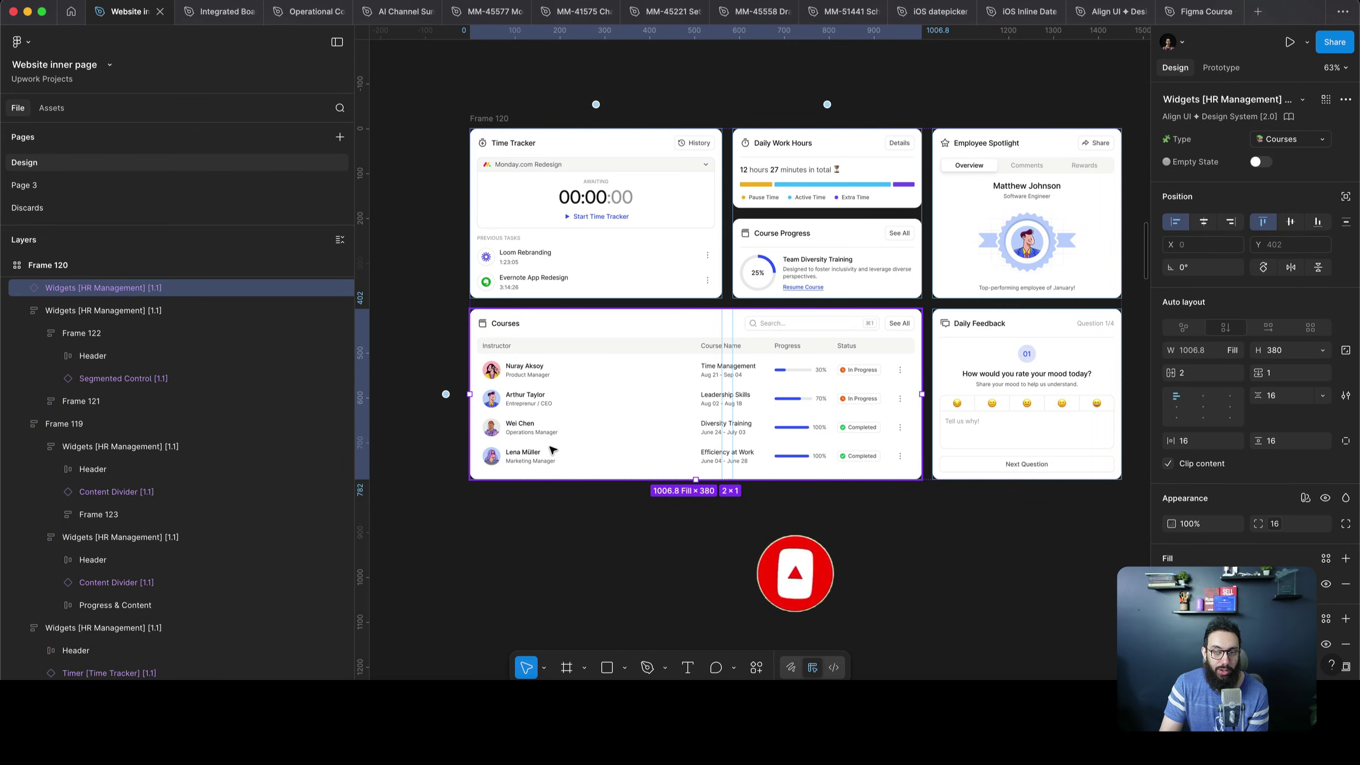
# Detach the Courses widget from its component
pyautogui.doubleClick(525, 456)
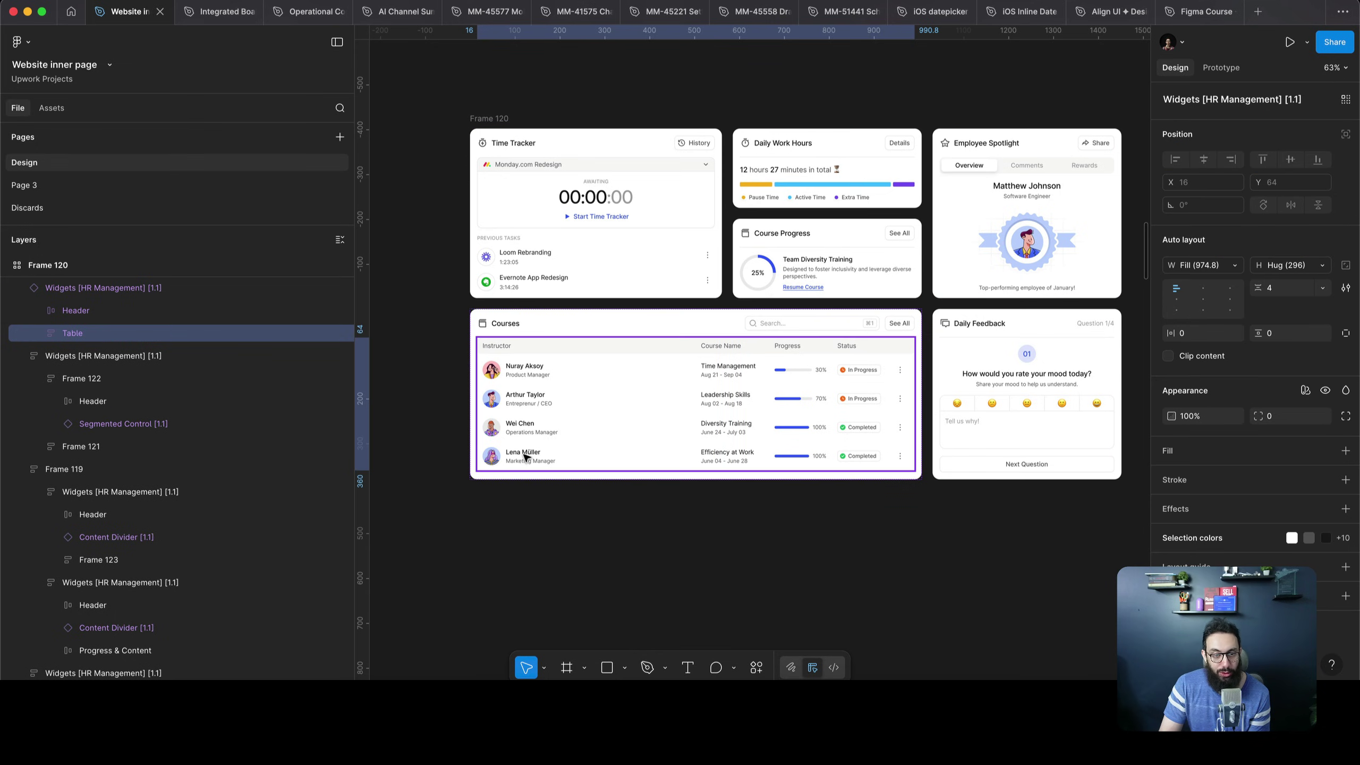
pyautogui.click(461, 397)
pyautogui.click(472, 393)
pyautogui.press('alt+super+b')
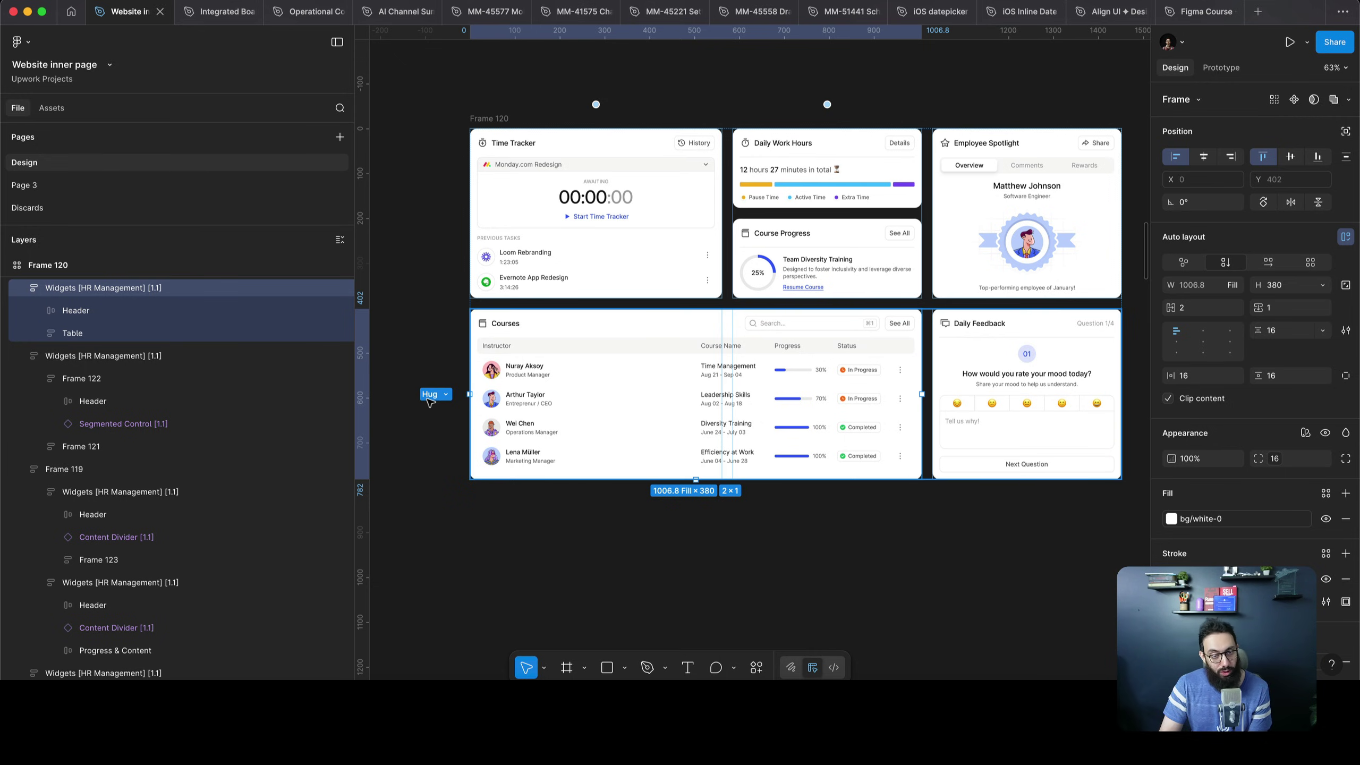
pyautogui.hotkey('ctrl', 'r')
pyautogui.moveTo(402, 289)
pyautogui.mouseDown()
pyautogui.moveTo(744, 417)
pyautogui.moveTo(1138, 485)
pyautogui.mouseUp()
pyautogui.press('Escape')
pyautogui.press('Escape')
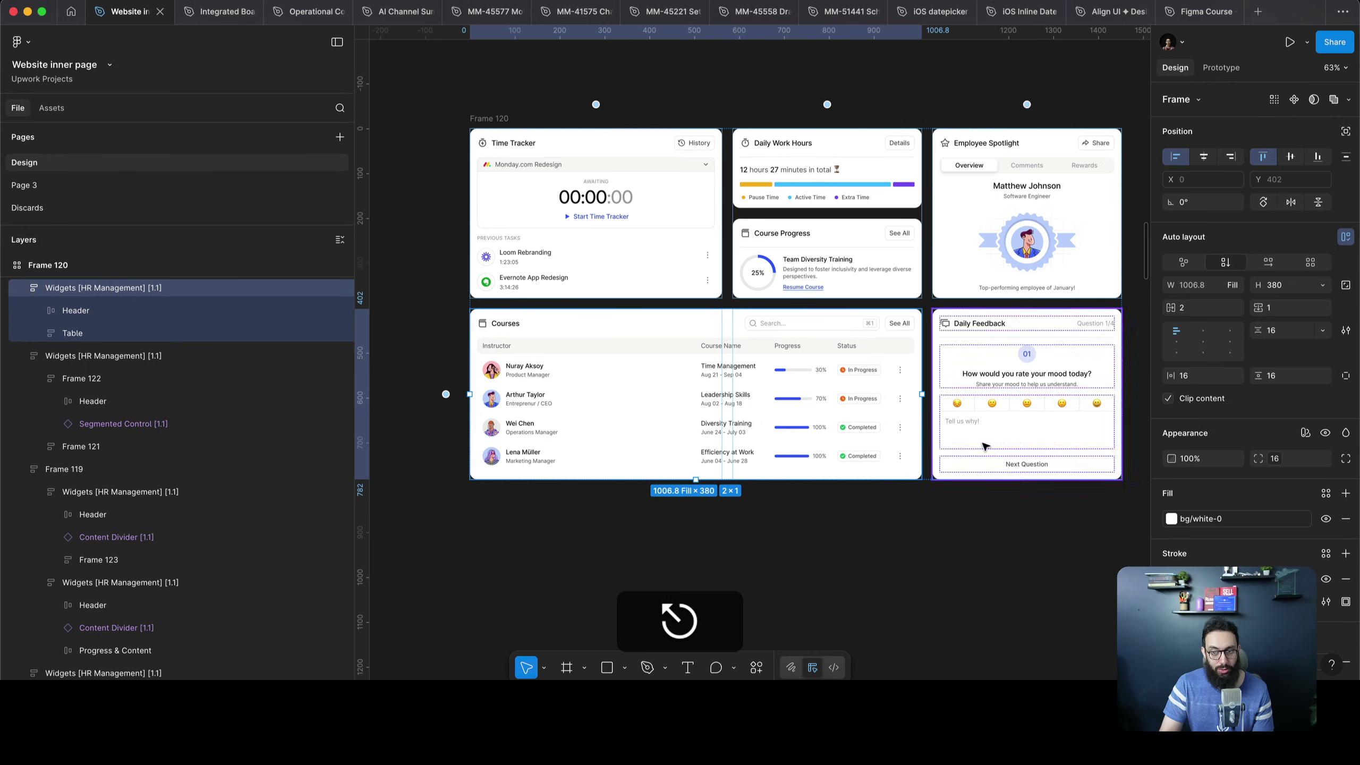
pyautogui.click(539, 451)
pyautogui.doubleClick(528, 446)
pyautogui.doubleClick(535, 450)
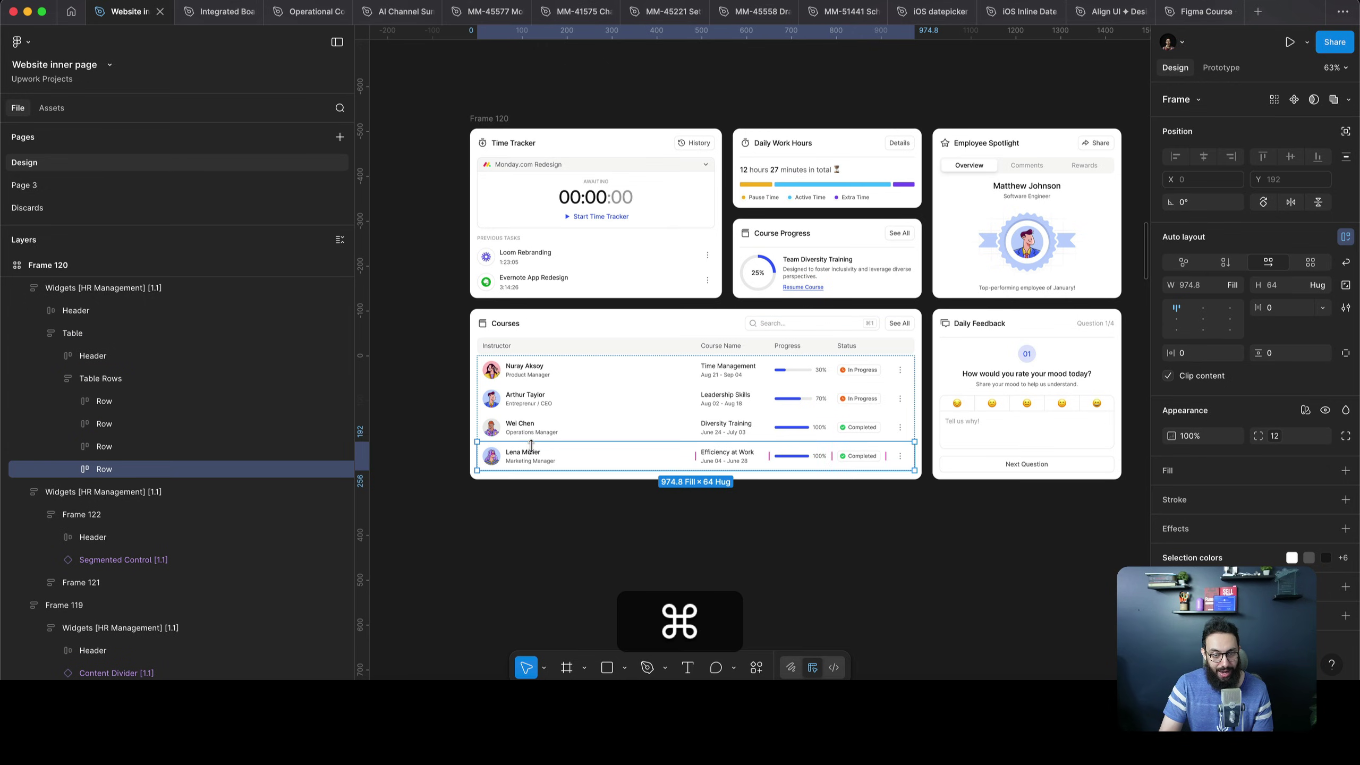
pyautogui.press('super+d')
# Set the Courses widget height to Hug contents so it grows with its rows
pyautogui.hotkey('shift', 'Return')
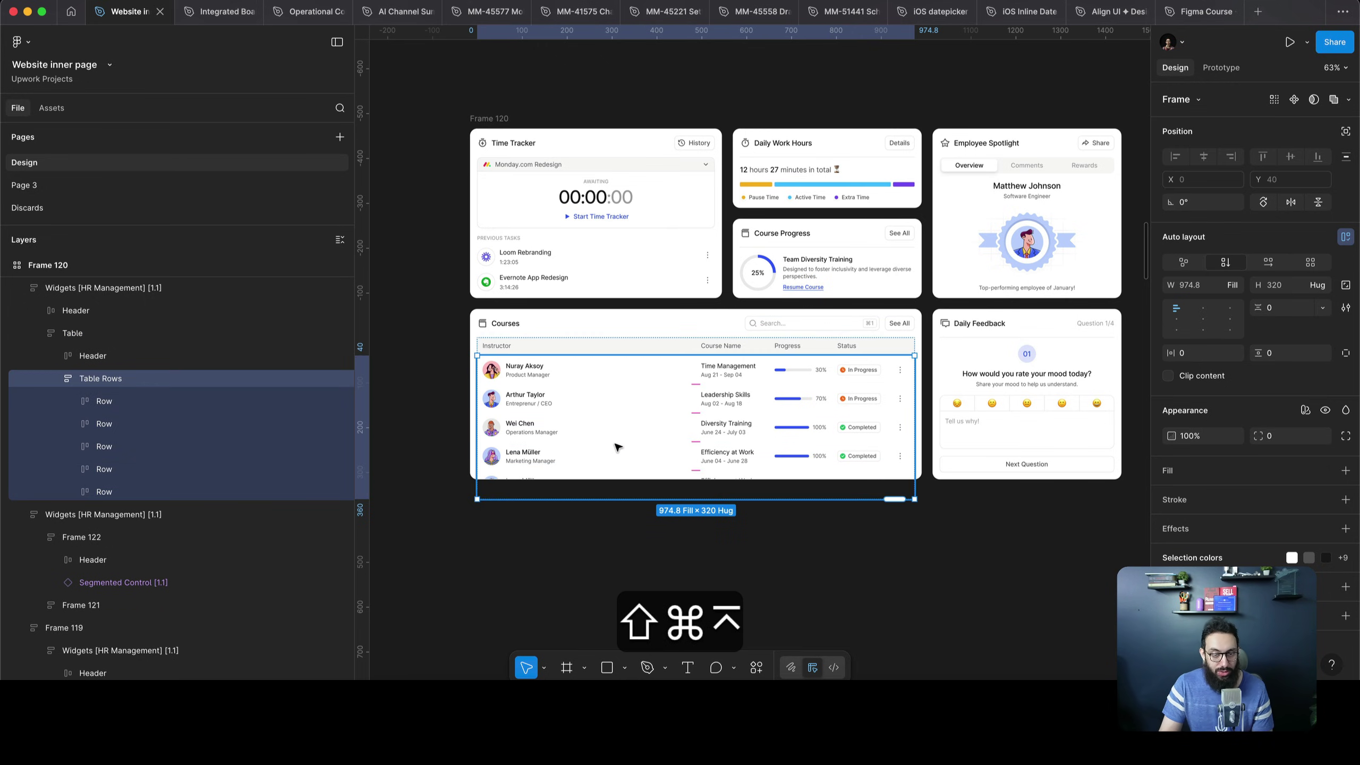
pyautogui.hotkey('shift', 'Return')
pyautogui.hotkey('shift', 'Return')
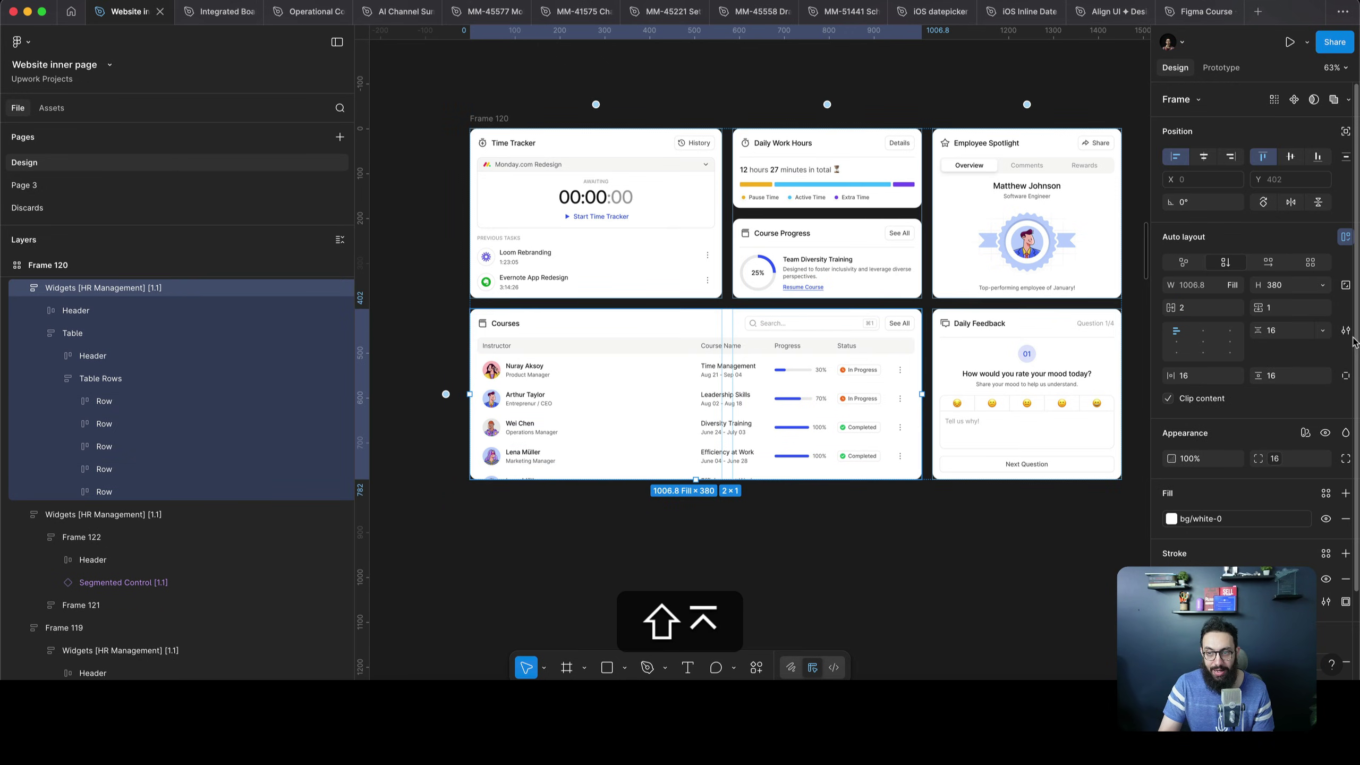
pyautogui.click(1323, 288)
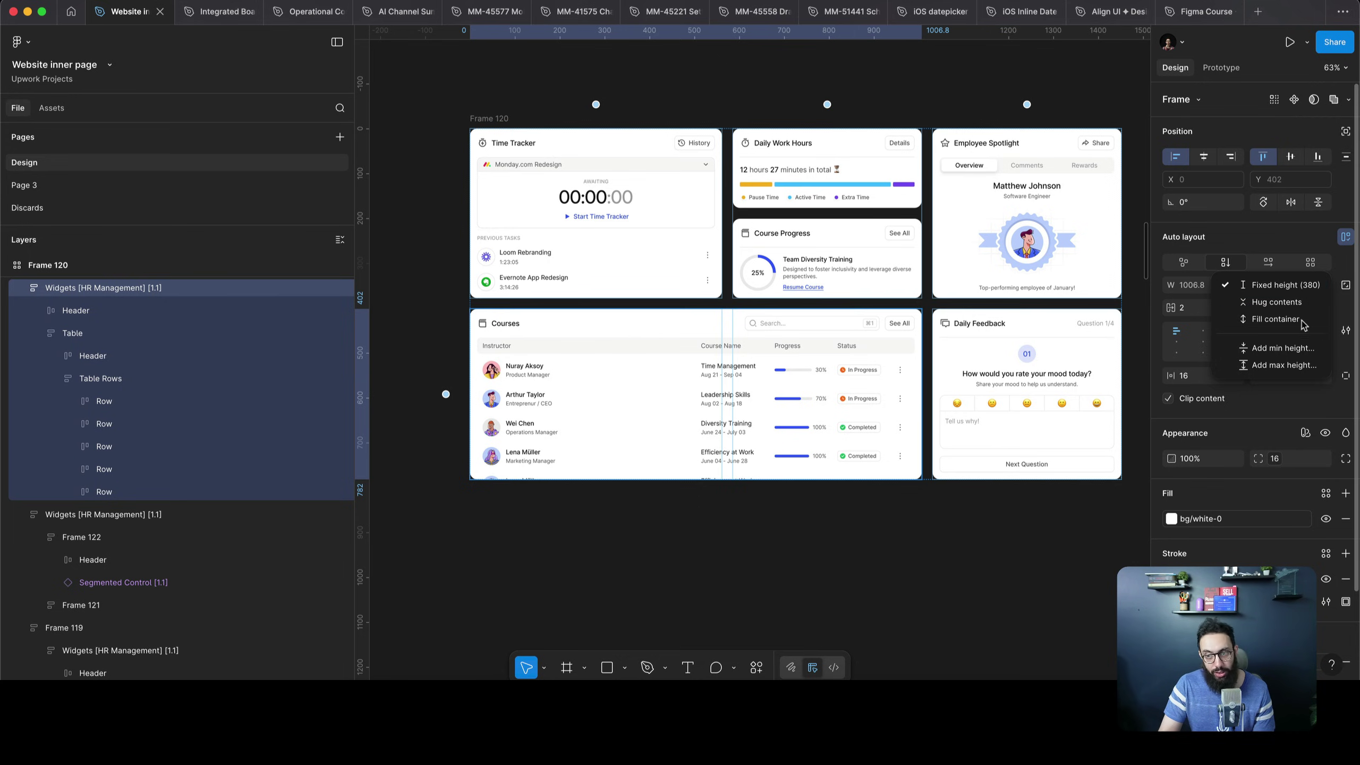
pyautogui.click(1277, 302)
pyautogui.click(925, 574)
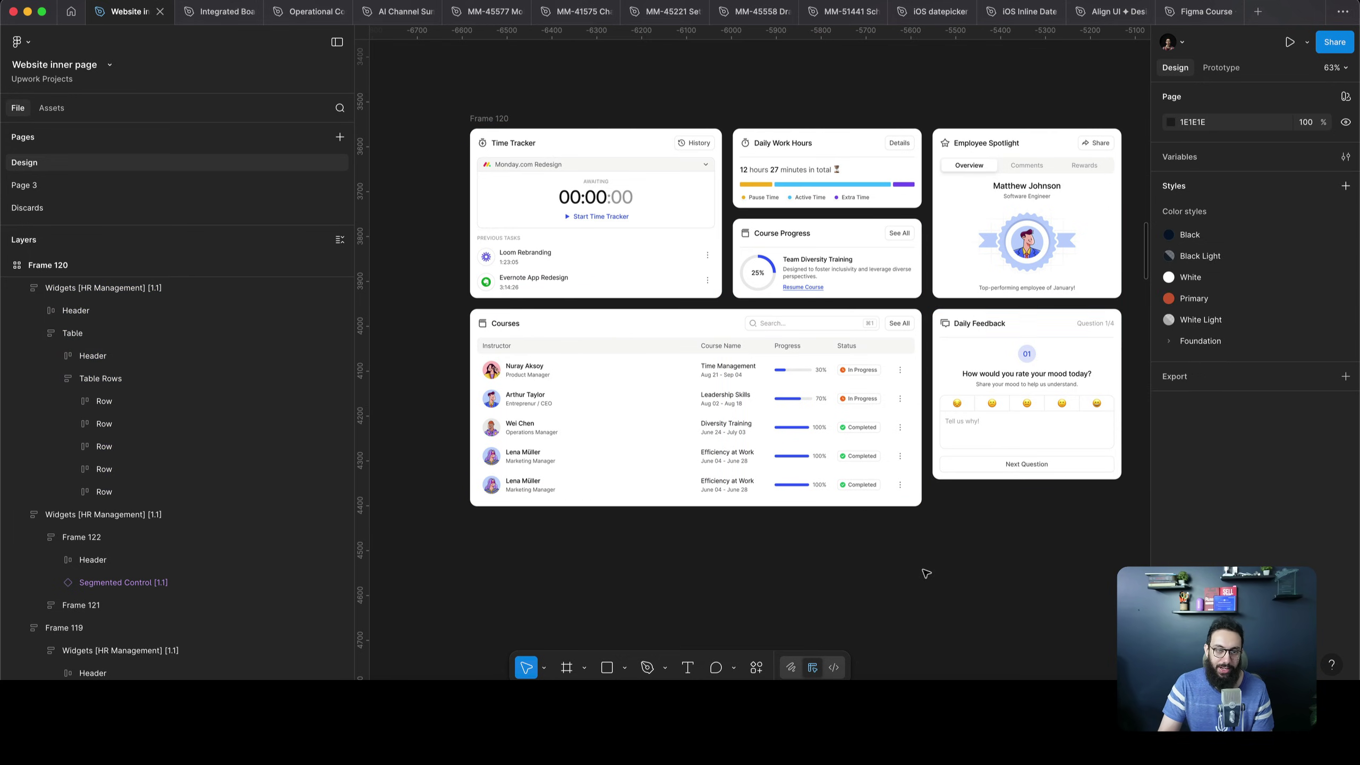
# Set Daily Feedback's height to Fill container to match Courses
pyautogui.click(1041, 431)
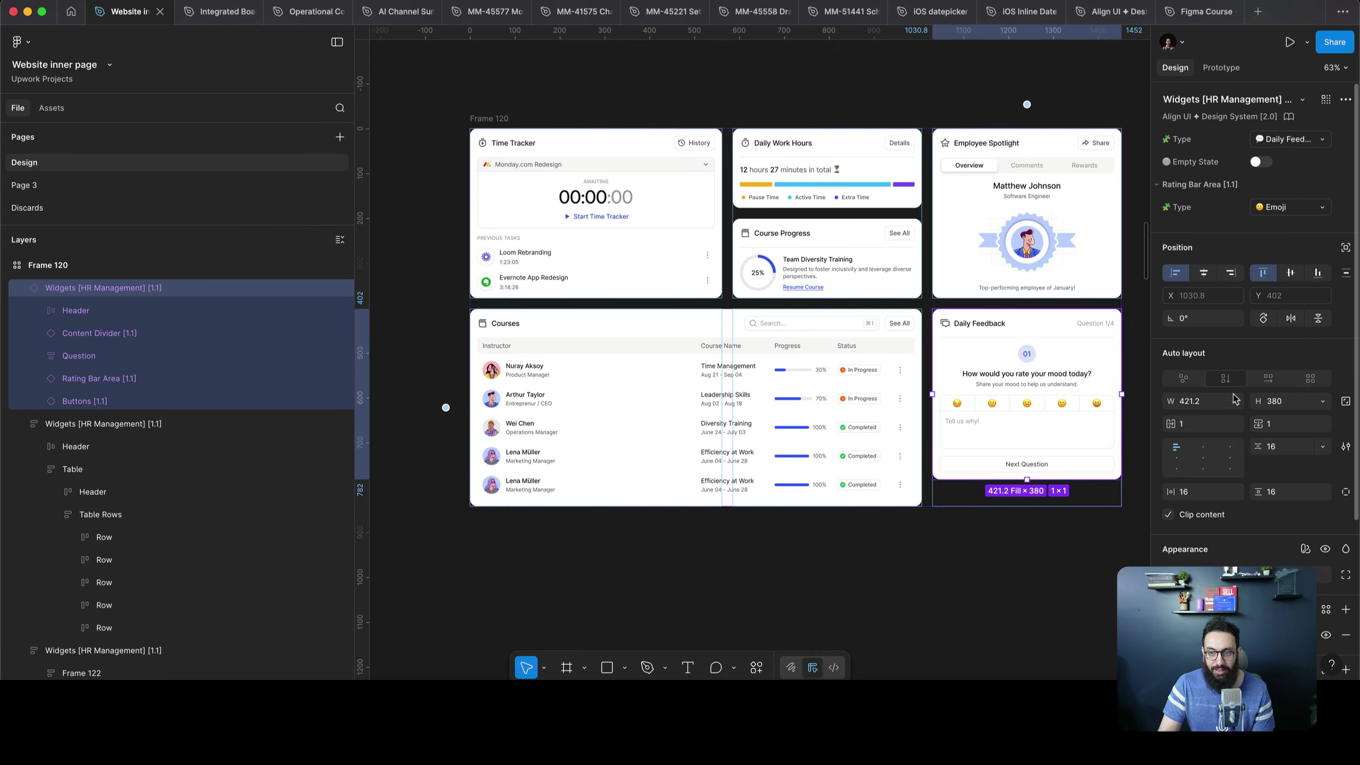
pyautogui.click(1321, 405)
pyautogui.click(1314, 433)
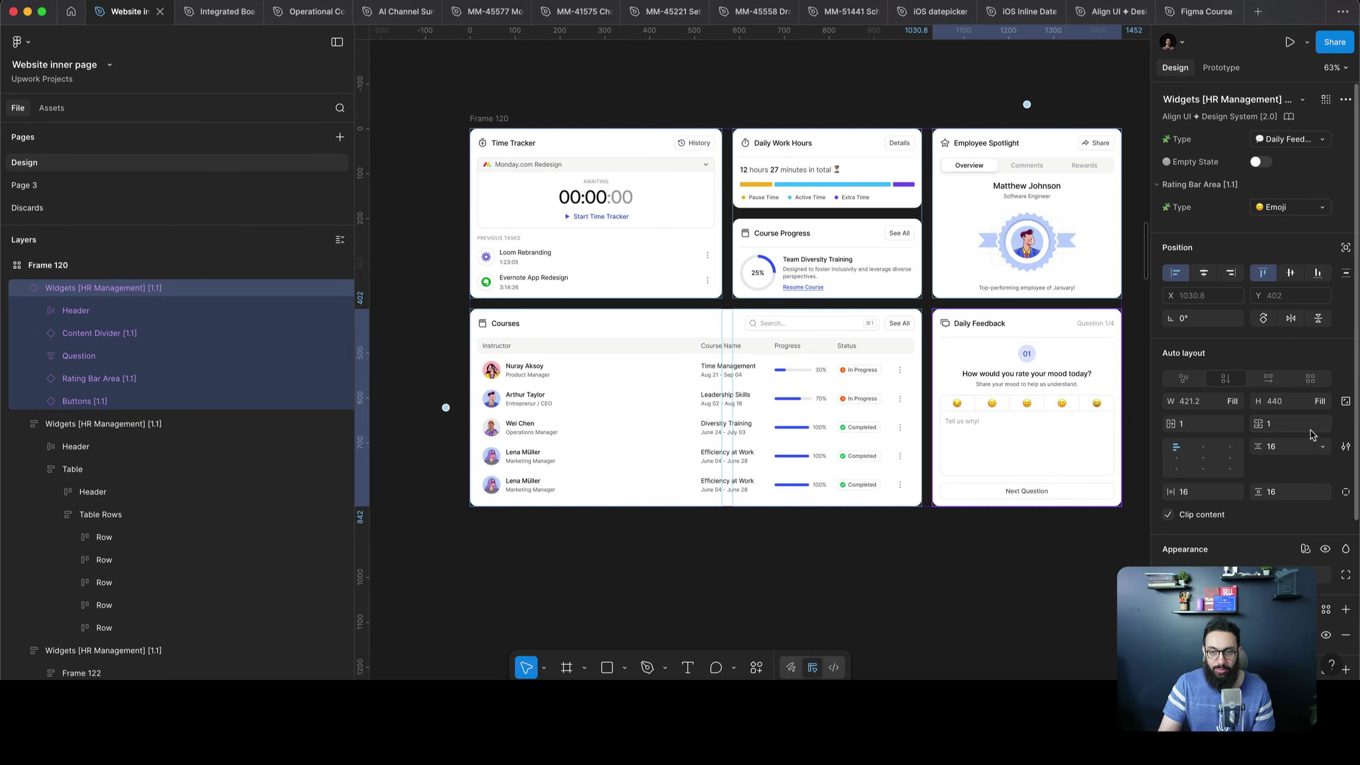
pyautogui.click(1107, 568)
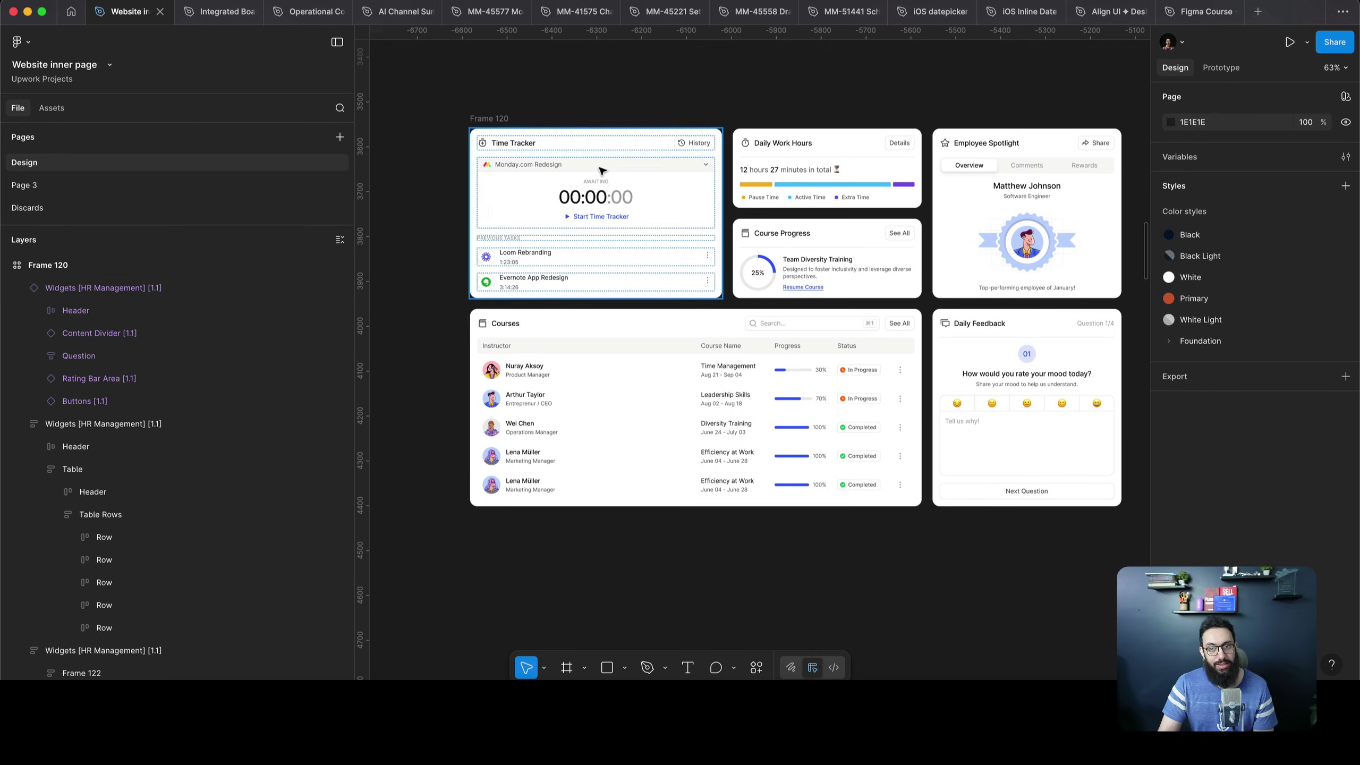
# Duplicate an Evernote task row so Time Tracker lists four previous tasks
pyautogui.click(556, 268)
pyautogui.doubleClick(594, 177)
pyautogui.click(562, 280)
pyautogui.press('super+d')
pyautogui.press('super+d')
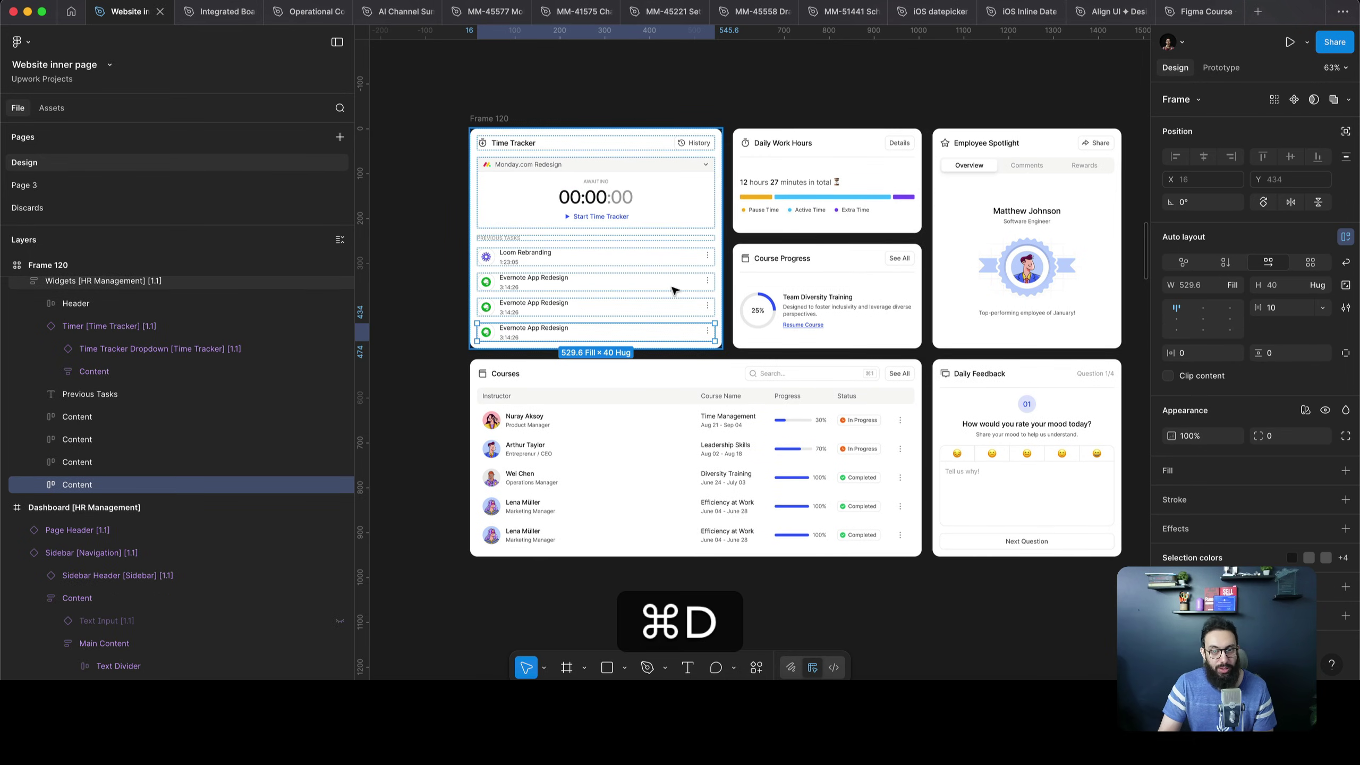
pyautogui.doubleClick(668, 501)
pyautogui.click(665, 502)
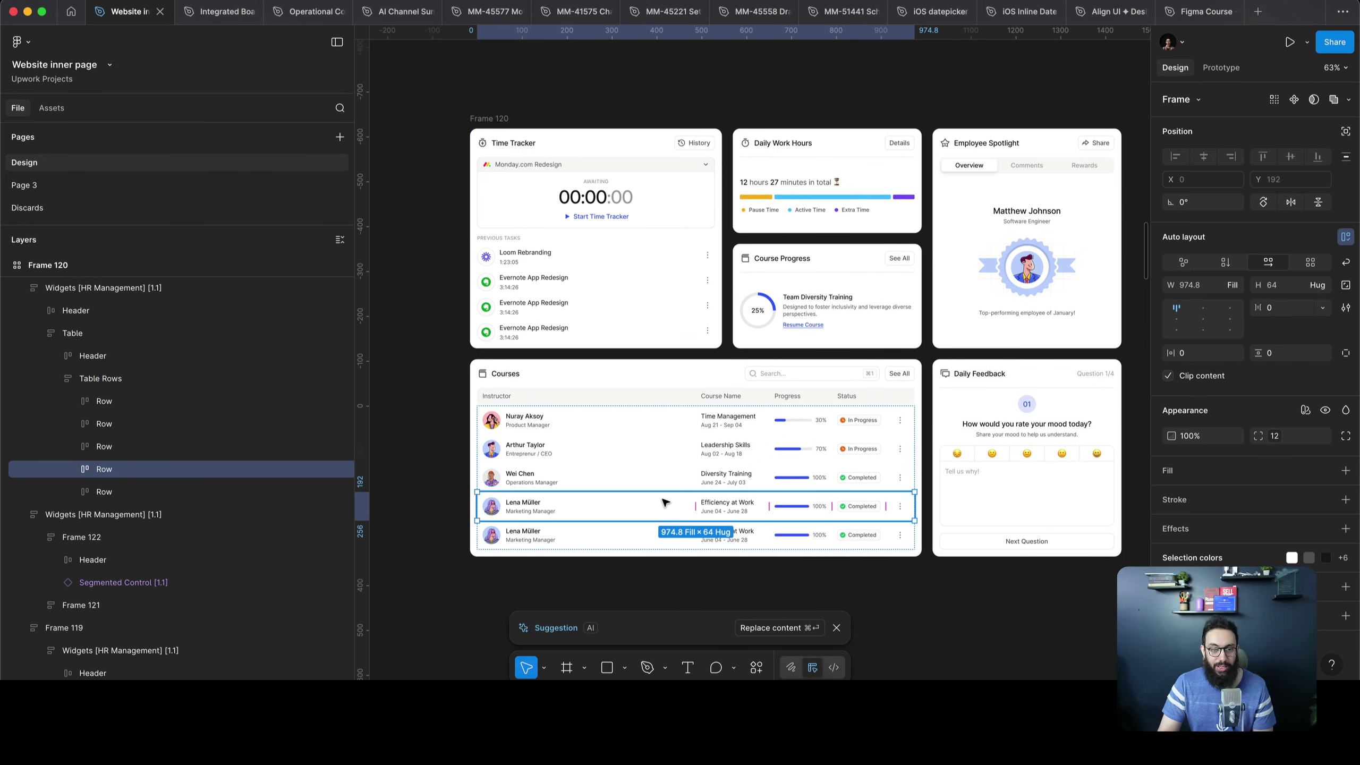
pyautogui.press('super+d')
pyautogui.press('super+d')
pyautogui.press('super+d')
pyautogui.press('super+z')
pyautogui.press('super+z')
pyautogui.press('super+z')
pyautogui.press('super+z')
pyautogui.press('super+z')
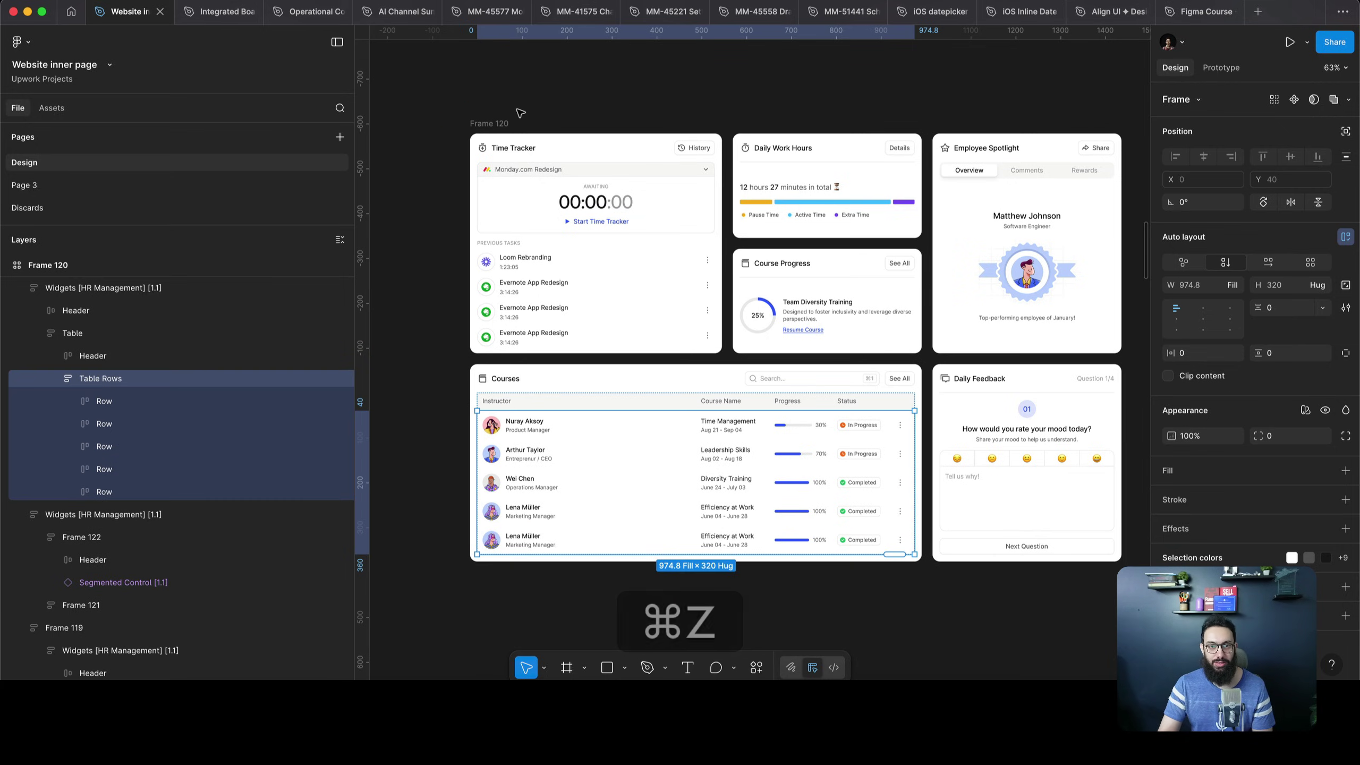
pyautogui.click(520, 112)
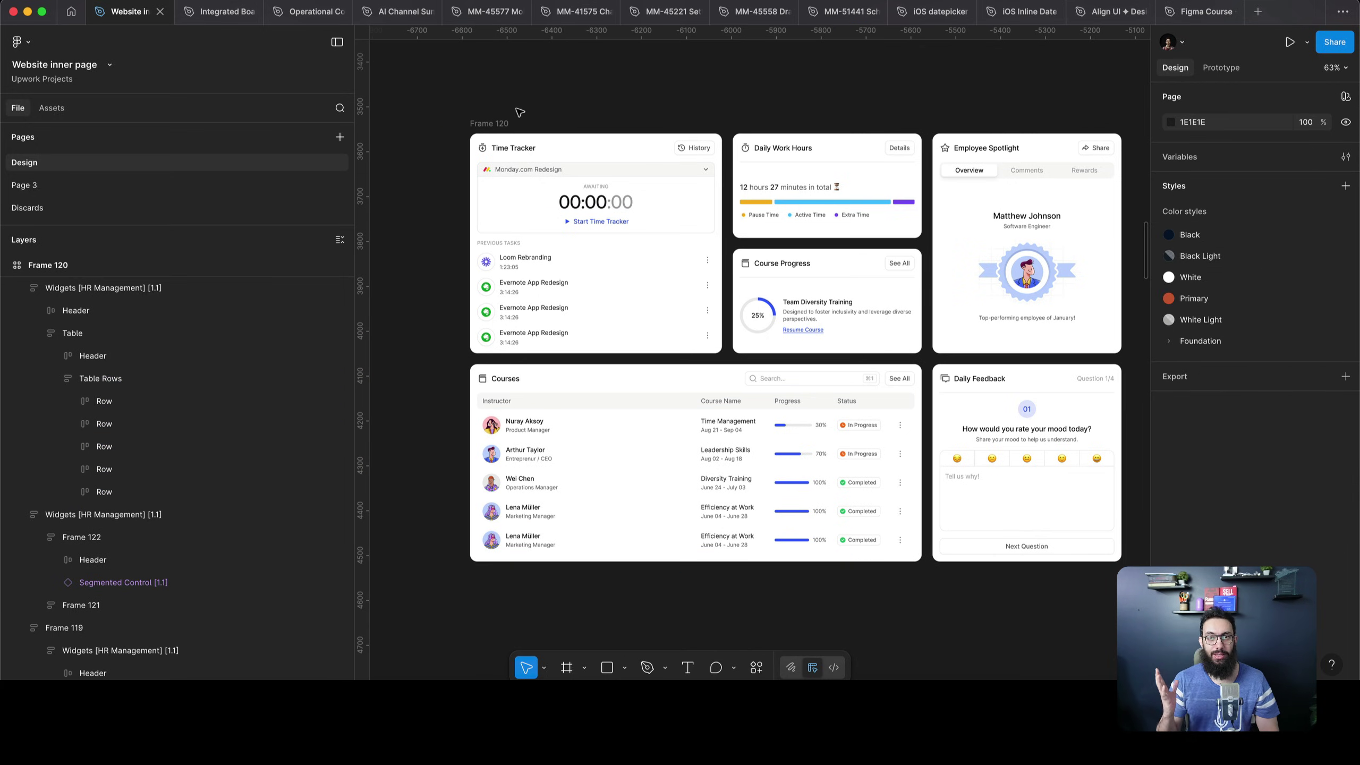